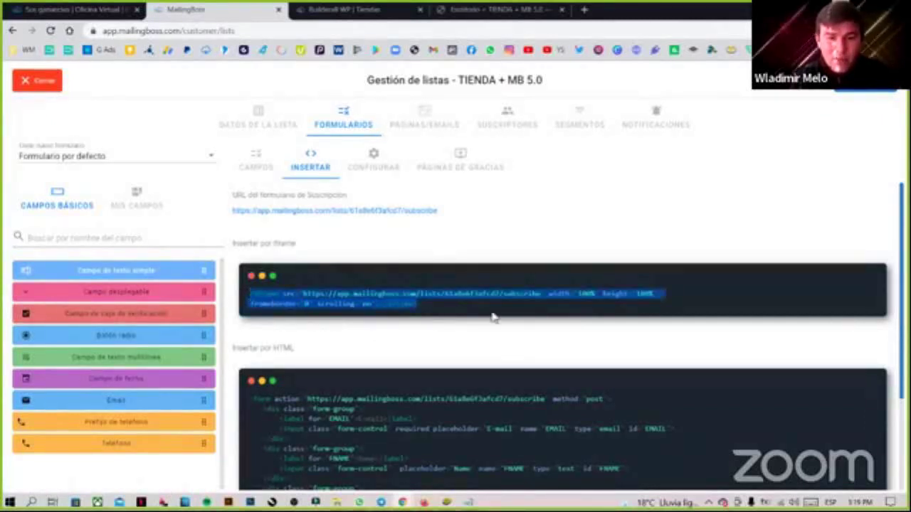
# Step: Select the MailingBoss iframe embed code to review it
pyautogui.click(450, 317)
pyautogui.tripleClick(314, 292)
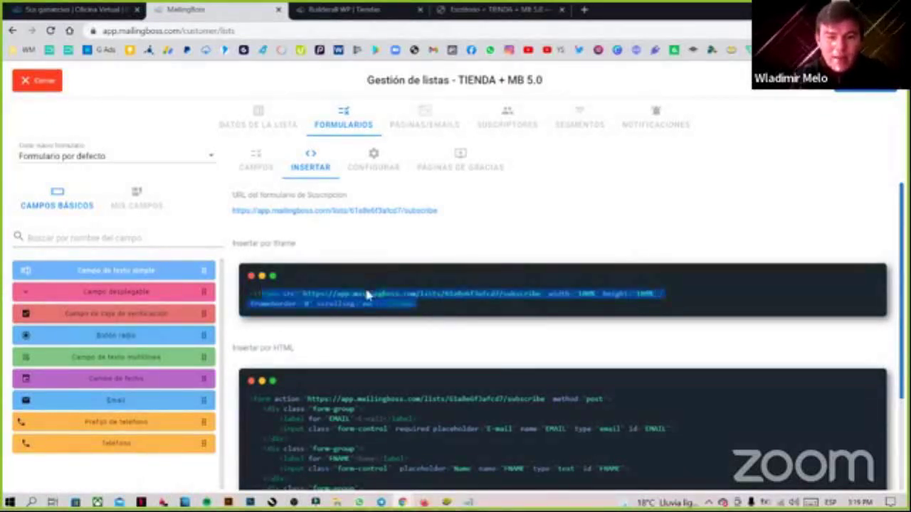
pyautogui.scroll(-2, 278, 290)
pyautogui.scroll(-1, 254, 270)
pyautogui.moveTo(254, 269); pyautogui.dragTo(287, 456)
# Step: Review the HTML form code, from the phone prefix line to its closing lines
pyautogui.click(256, 271)
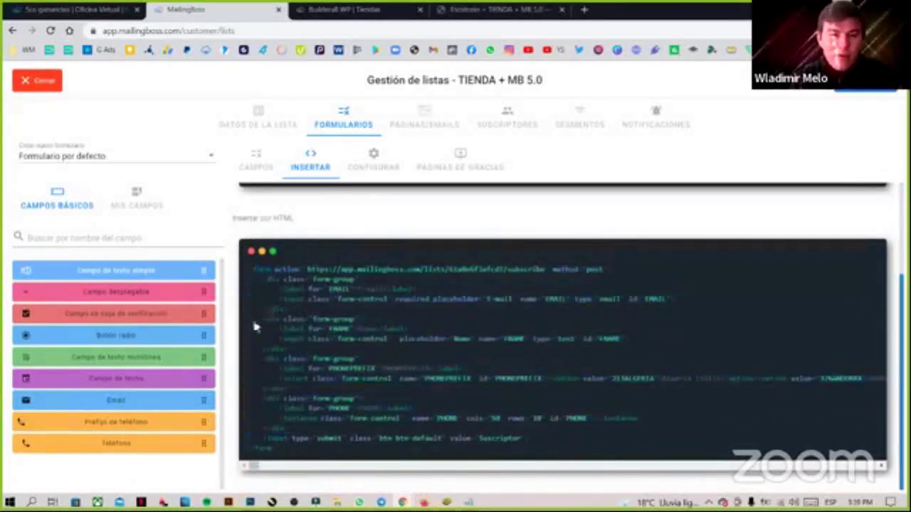
pyautogui.hotkey('ctrl', 'a')
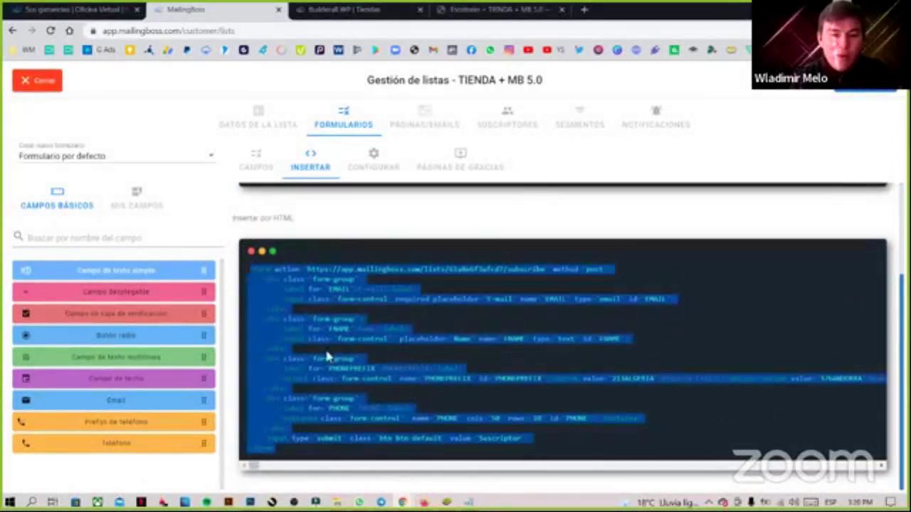
pyautogui.moveTo(284, 457); pyautogui.dragTo(269, 436)
pyautogui.moveTo(258, 329); pyautogui.dragTo(243, 275)
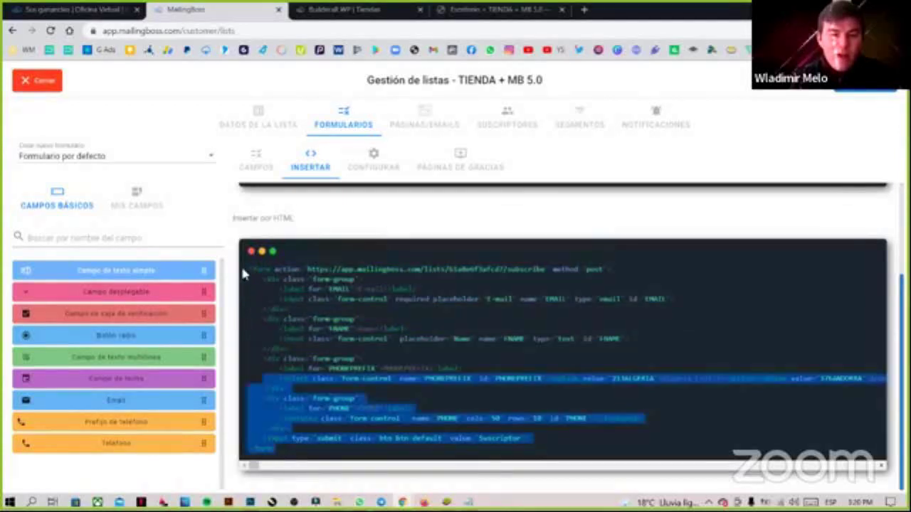
pyautogui.click(342, 333)
pyautogui.scroll(1, 342, 334)
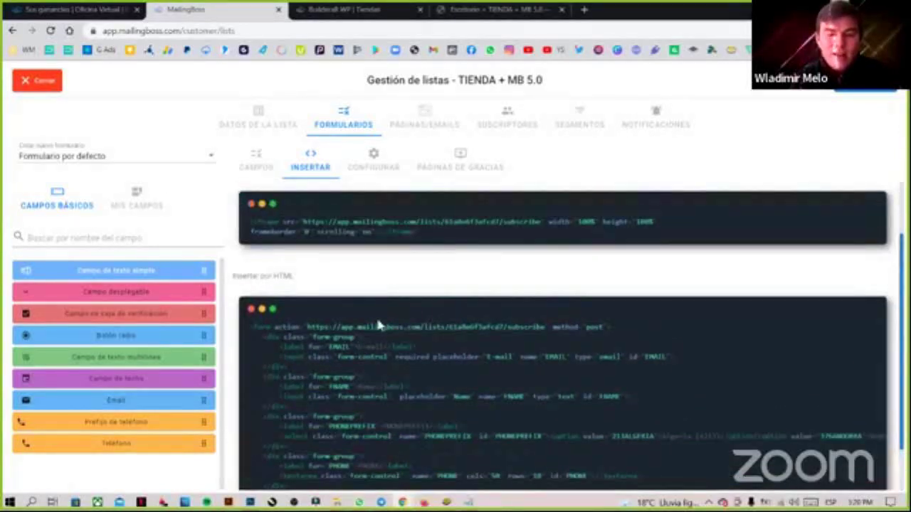
pyautogui.scroll(1, 444, 306)
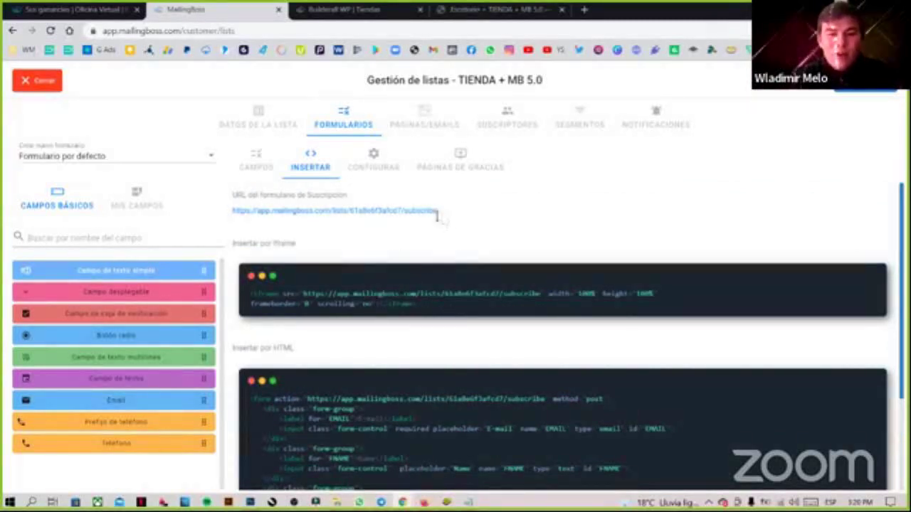
# Step: Check the subscription URL and list ID 61a8e6f3afcd7, then return to the WordPress dashboard
pyautogui.moveTo(227, 218); pyautogui.dragTo(233, 223)
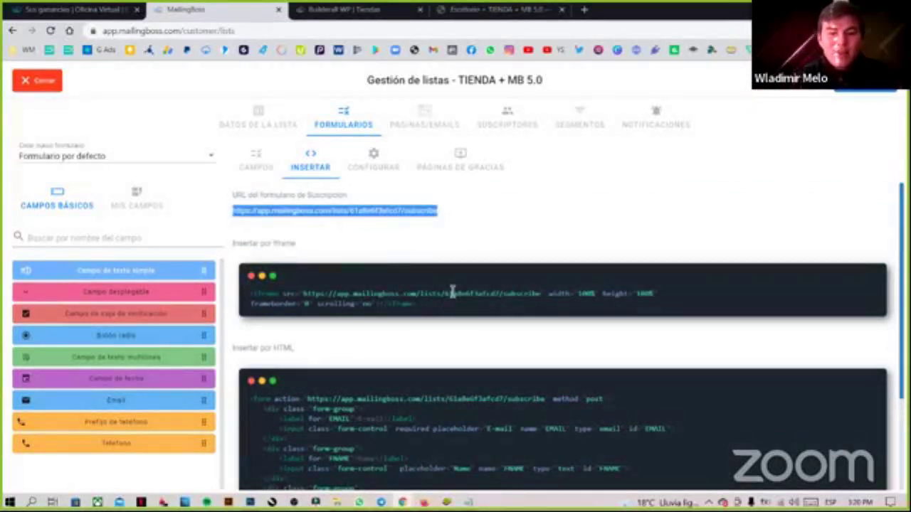
pyautogui.click(410, 254)
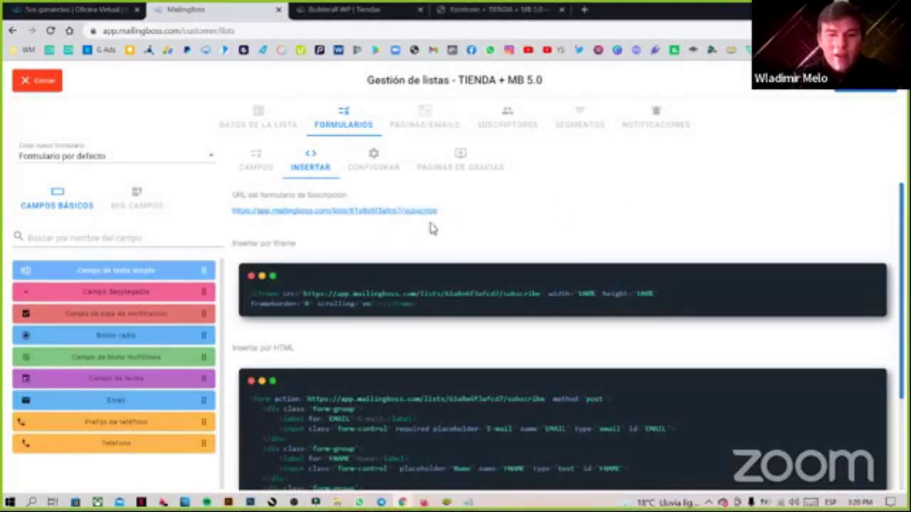
pyautogui.moveTo(402, 213); pyautogui.dragTo(349, 222)
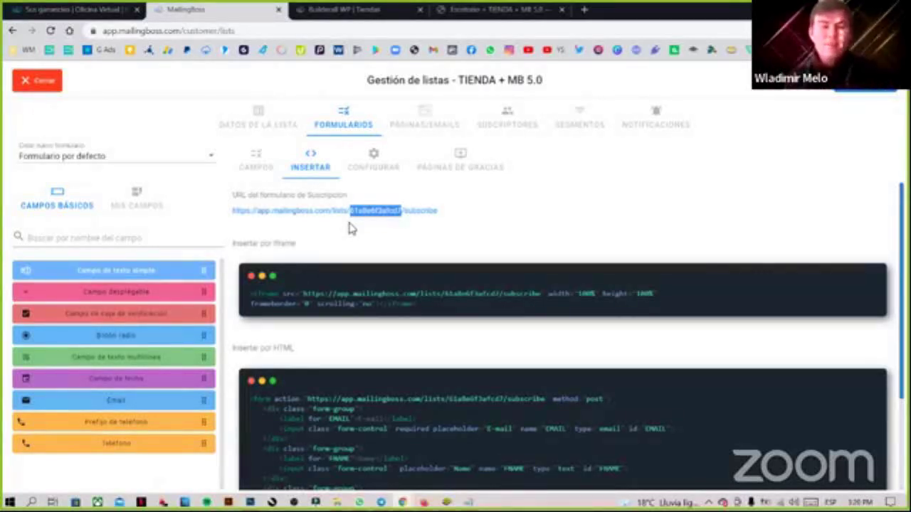
pyautogui.click(347, 228)
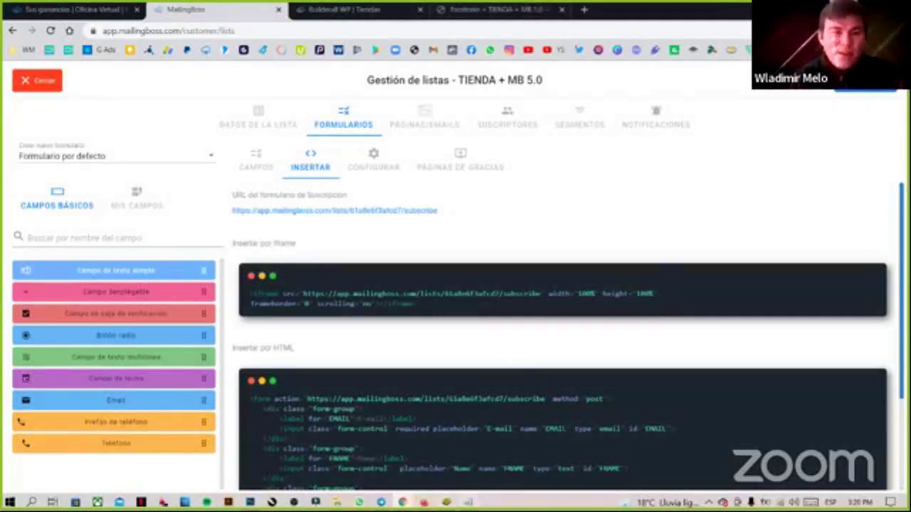
pyautogui.hotkey('alt', 'Tab')
pyautogui.click(478, 8)
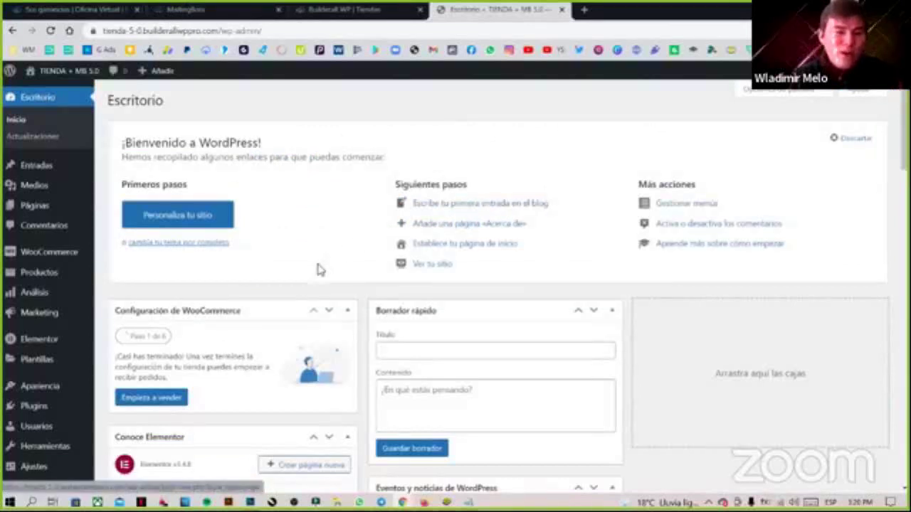
pyautogui.scroll(-1, 34, 360)
pyautogui.moveTo(43, 334)
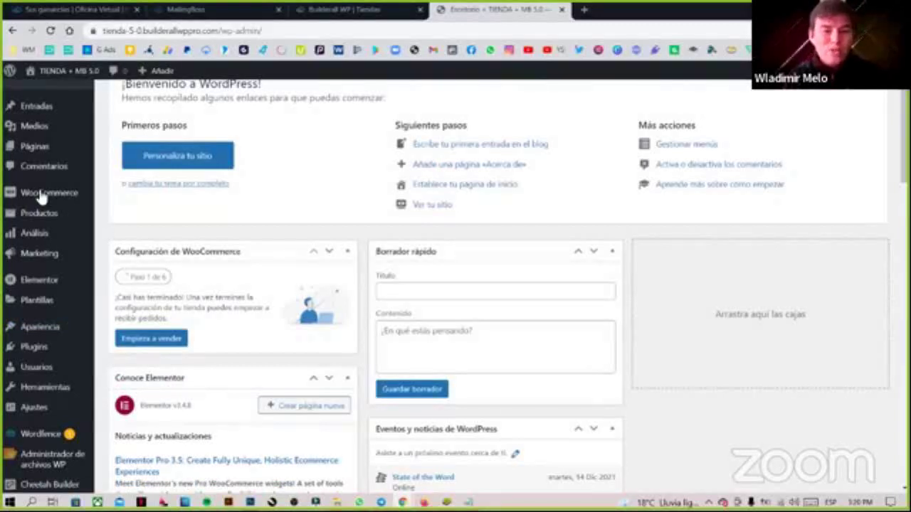
pyautogui.moveTo(41, 199)
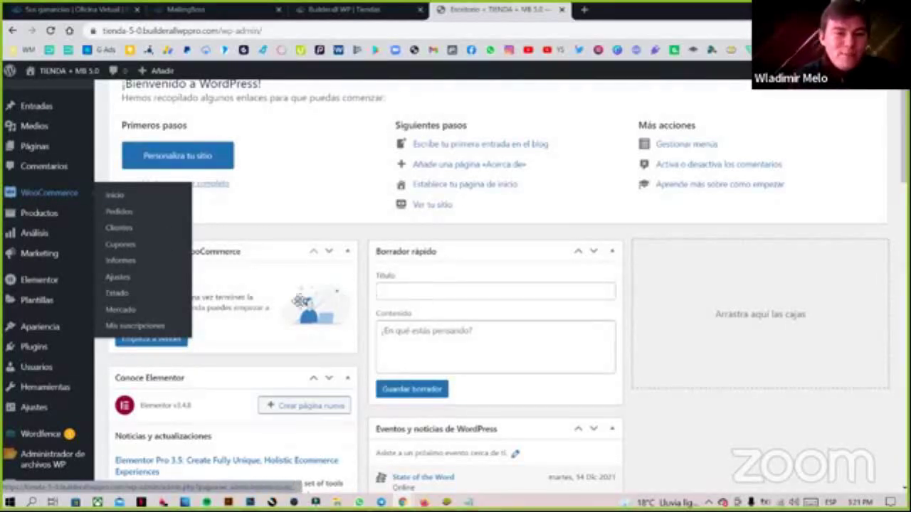
pyautogui.scroll(1, 299, 285)
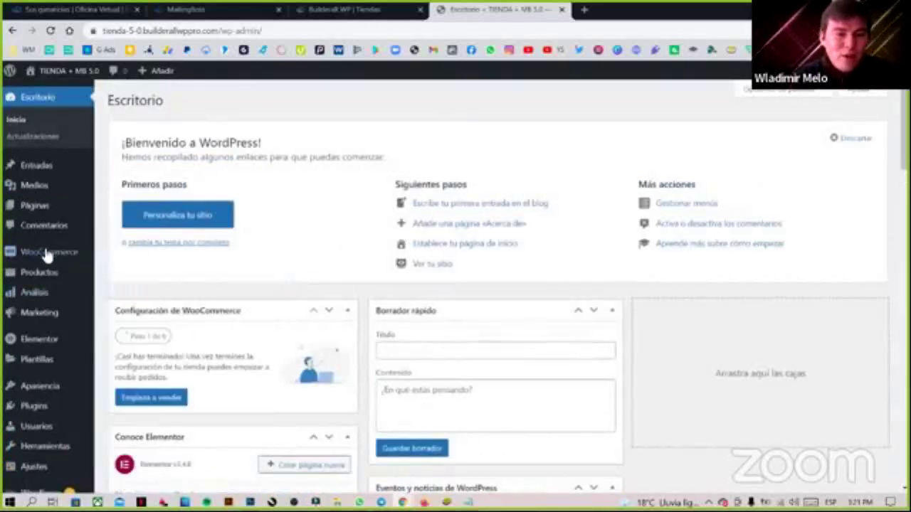
pyautogui.moveTo(46, 256)
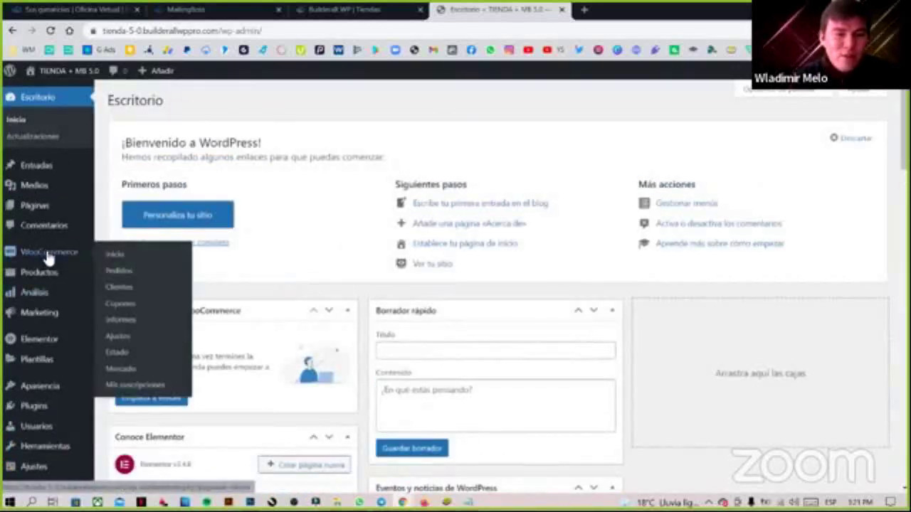
# Step: Go to the Avanzado tab of WooCommerce settings and dismiss the Elementor notice
pyautogui.click(121, 340)
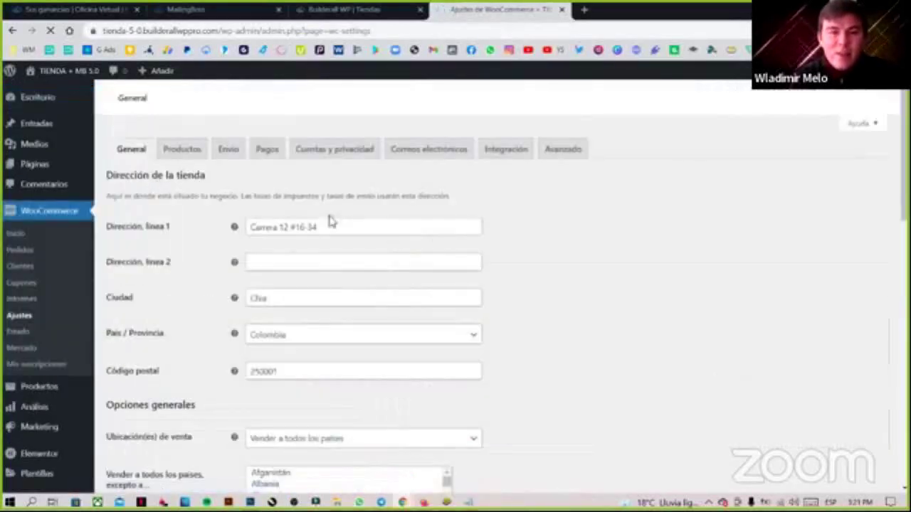
pyautogui.scroll(-2, 299, 299)
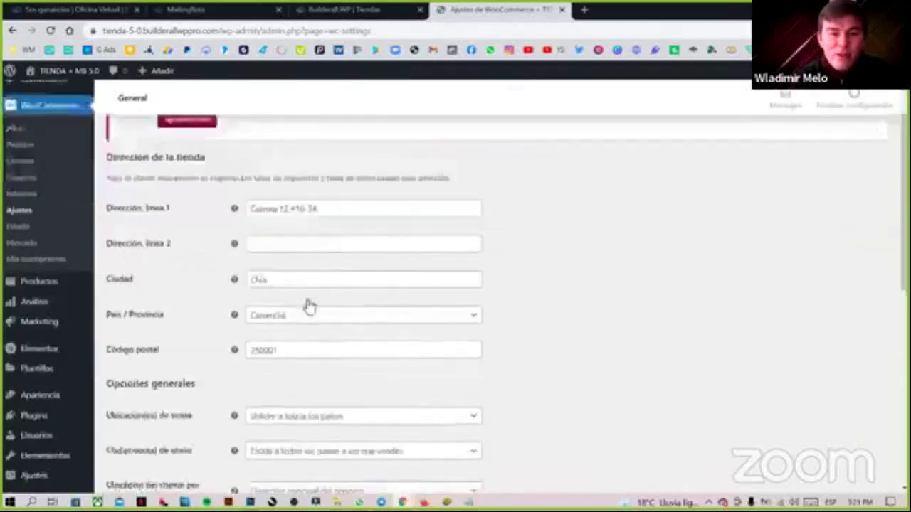
pyautogui.scroll(-3, 358, 332)
pyautogui.scroll(5, 447, 294)
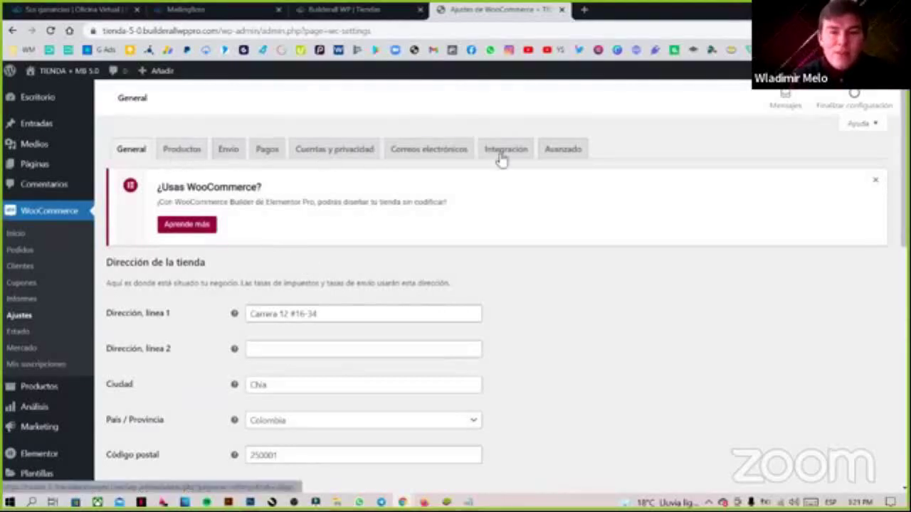
pyautogui.click(572, 149)
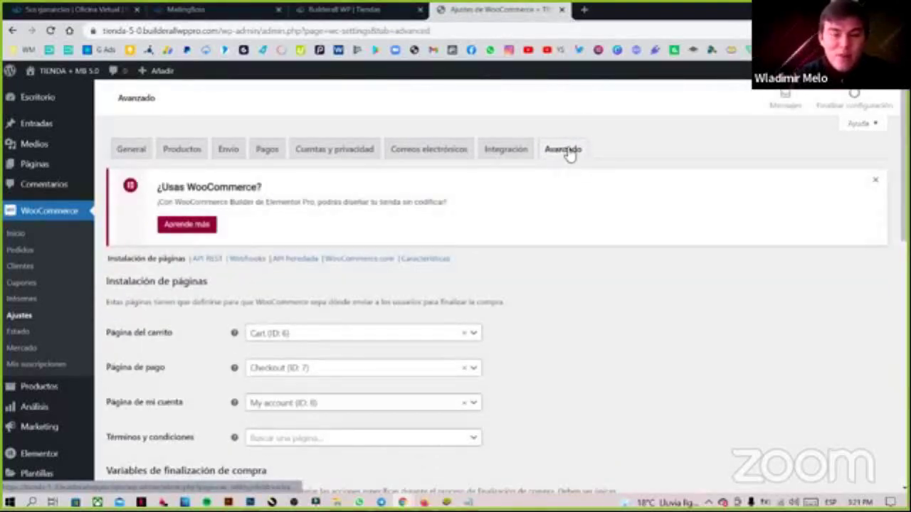
pyautogui.click(874, 182)
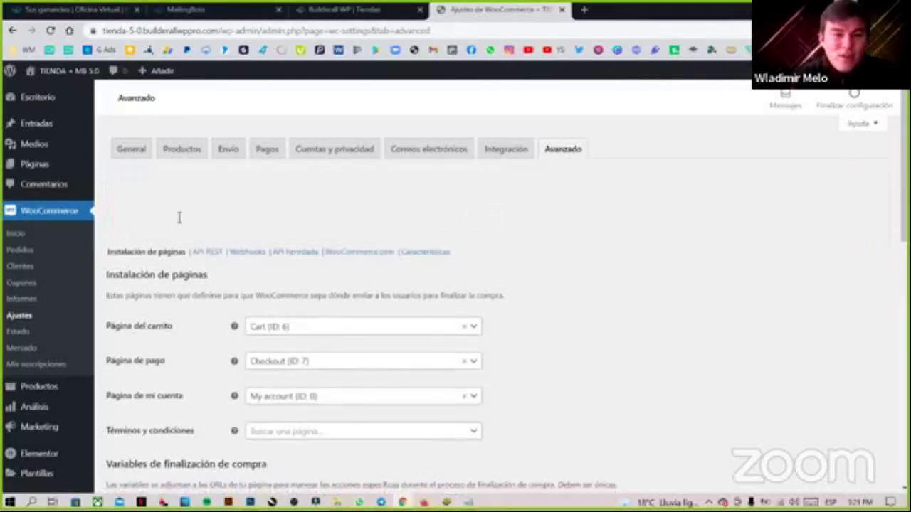
# Step: Open the API REST section of the advanced settings and read its description
pyautogui.moveTo(461, 176); pyautogui.dragTo(105, 179)
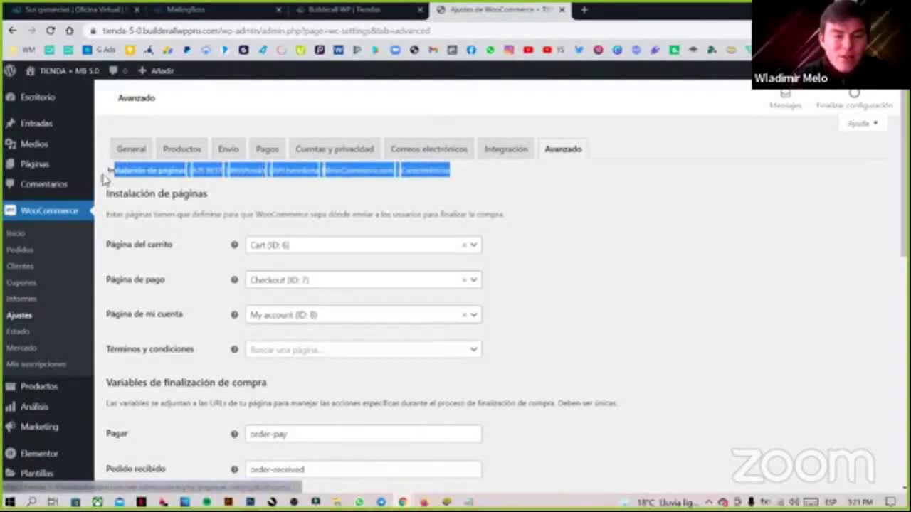
pyautogui.click(104, 179)
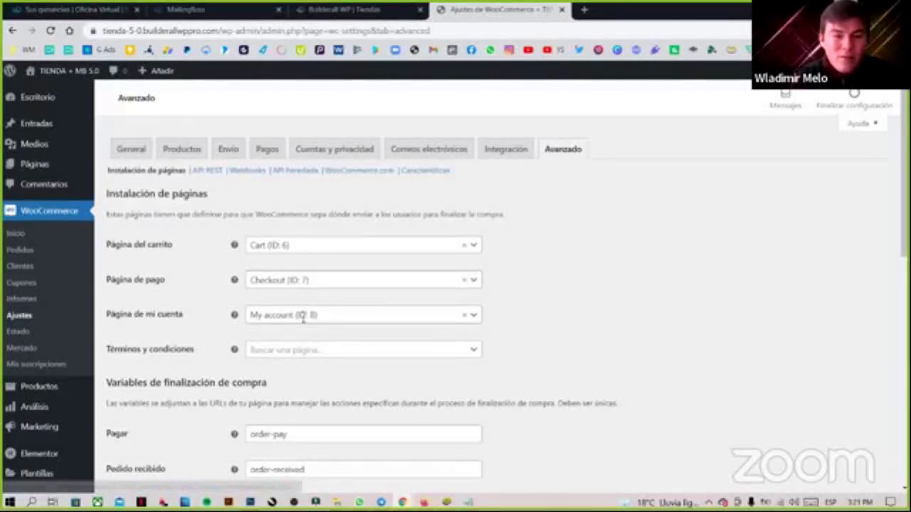
pyautogui.scroll(-2, 217, 312)
pyautogui.scroll(2, 214, 213)
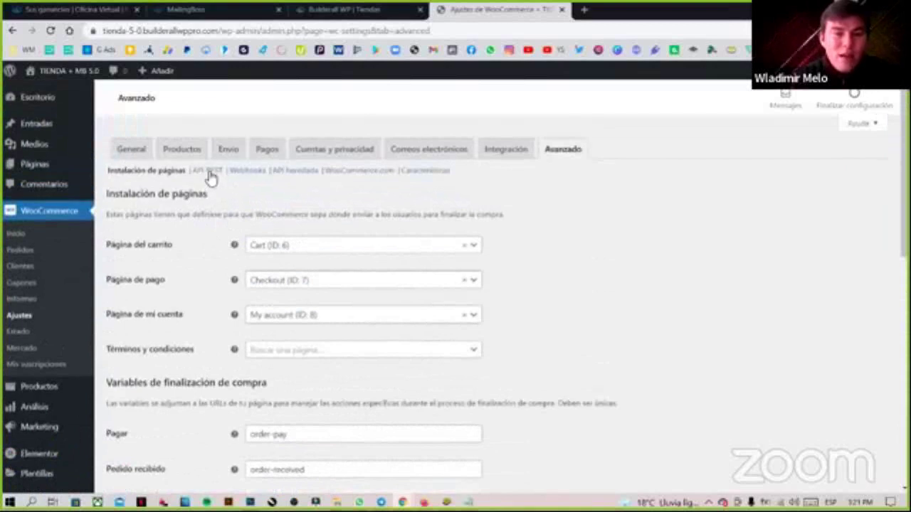
pyautogui.click(208, 173)
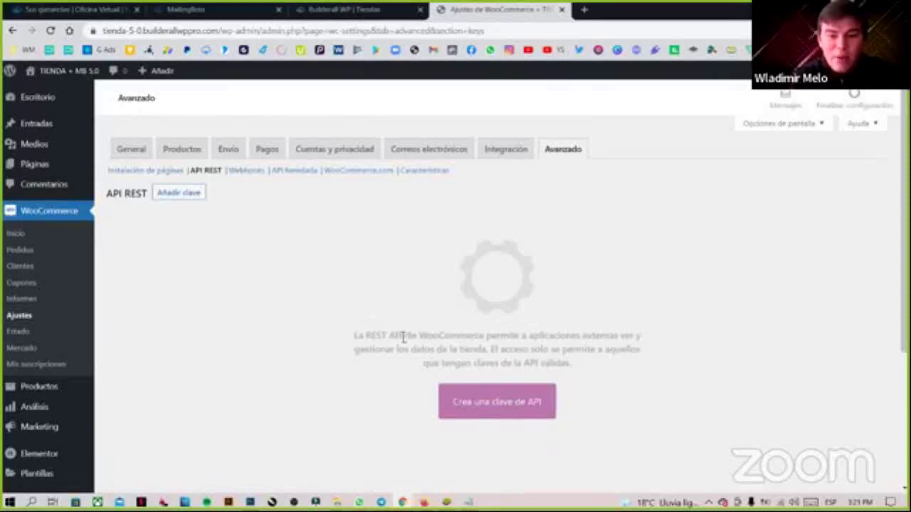
pyautogui.moveTo(457, 335); pyautogui.dragTo(575, 366)
pyautogui.click(575, 365)
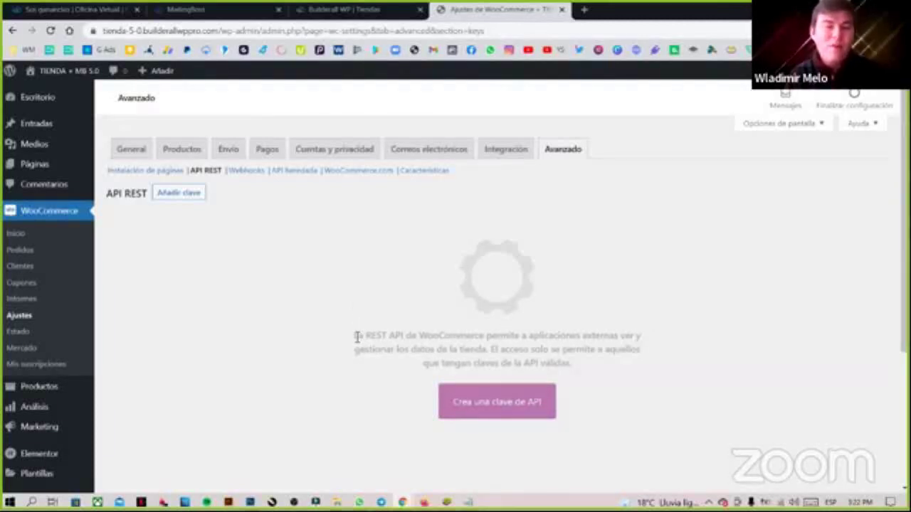
pyautogui.click(250, 177)
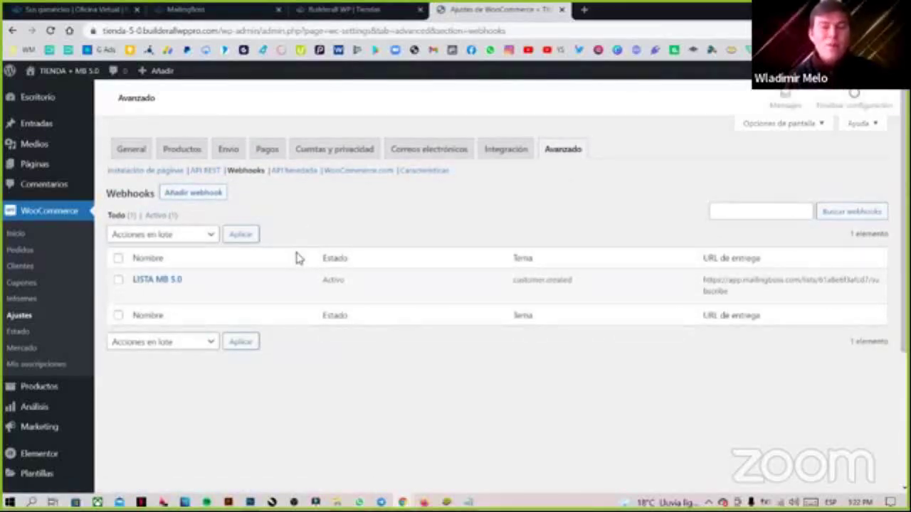
pyautogui.moveTo(158, 285)
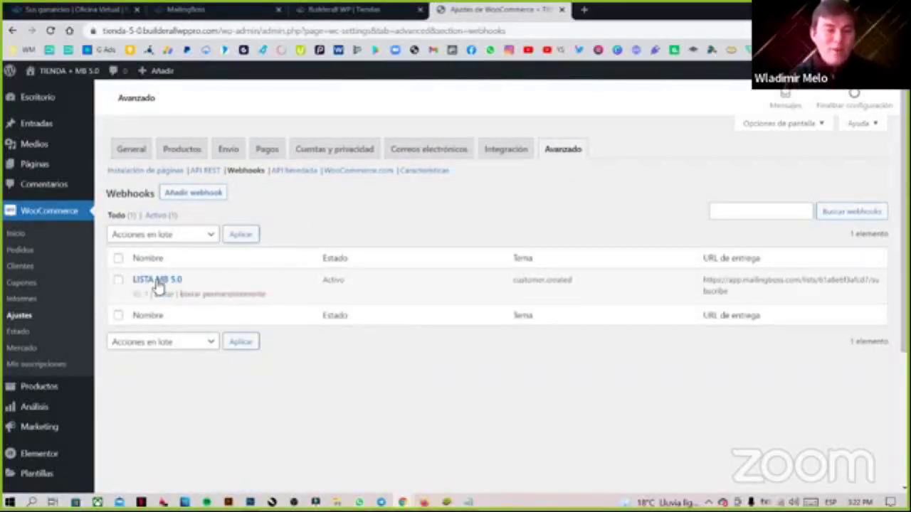
pyautogui.click(158, 285)
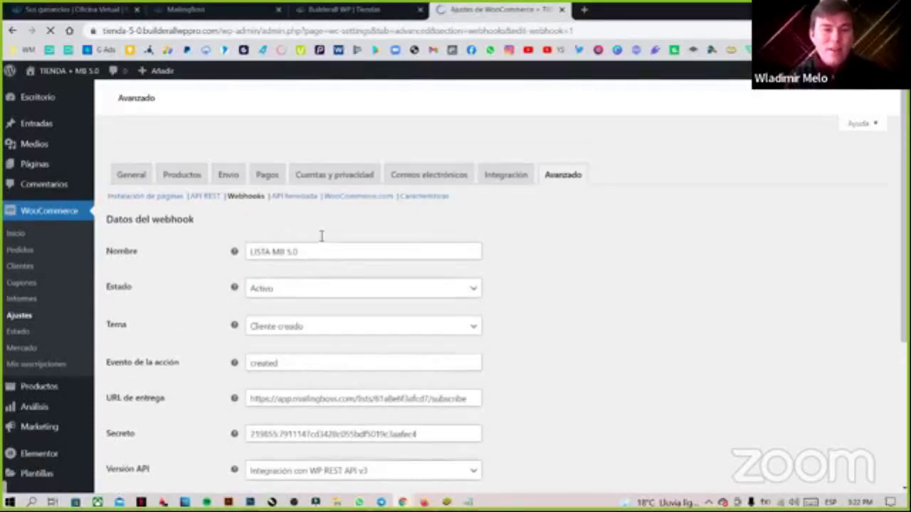
pyautogui.tripleClick(264, 222)
pyautogui.click(158, 270)
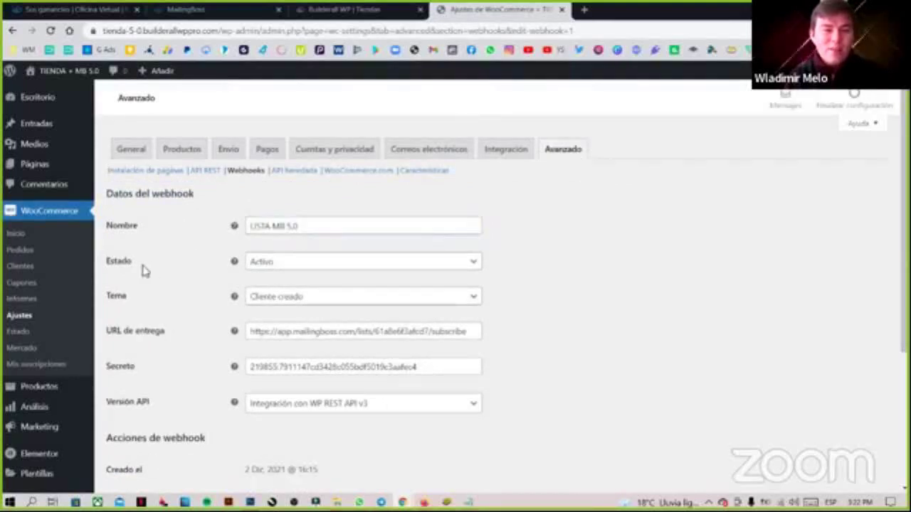
pyautogui.click(302, 269)
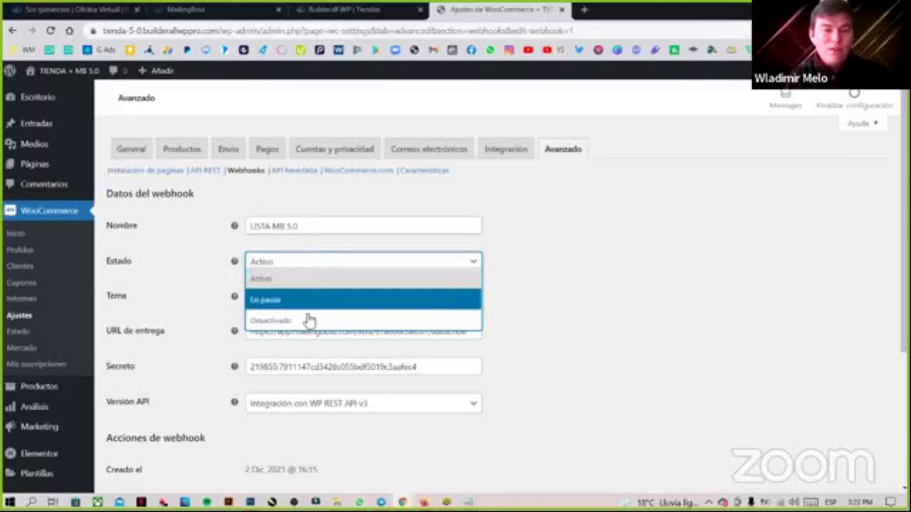
pyautogui.click(510, 277)
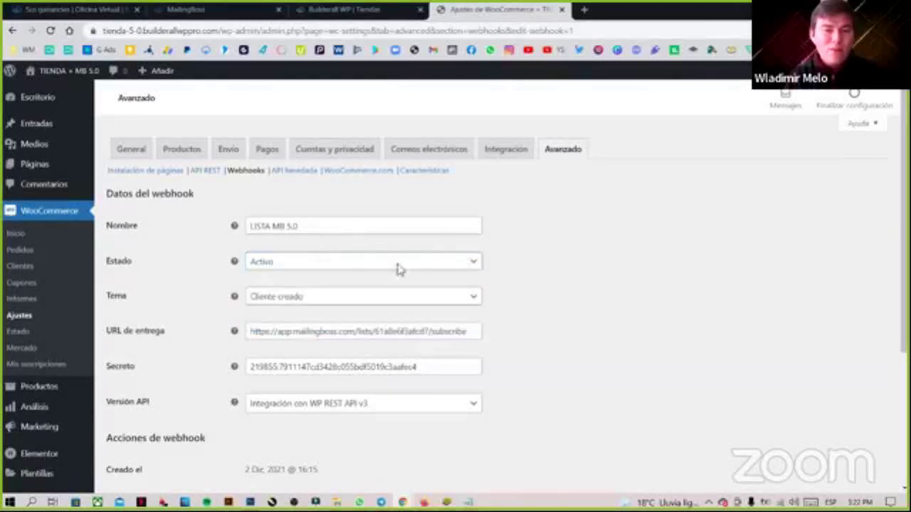
pyautogui.scroll(-1, 481, 278)
pyautogui.scroll(-1, 107, 235)
pyautogui.moveTo(116, 236); pyautogui.dragTo(511, 249)
pyautogui.click(228, 244)
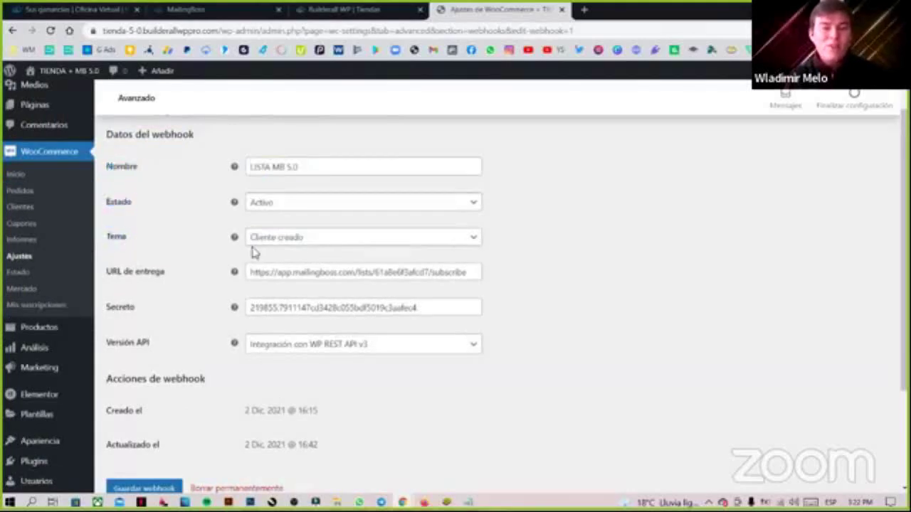
# Step: Browse the webhook Tema options, keeping Cliente creado as the topic
pyautogui.click(434, 245)
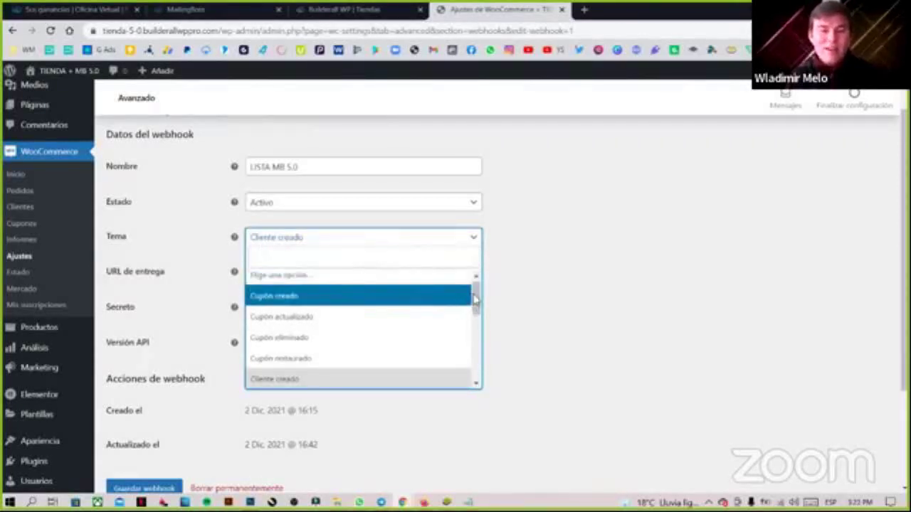
pyautogui.moveTo(475, 305); pyautogui.dragTo(476, 298)
pyautogui.scroll(2, 360, 316)
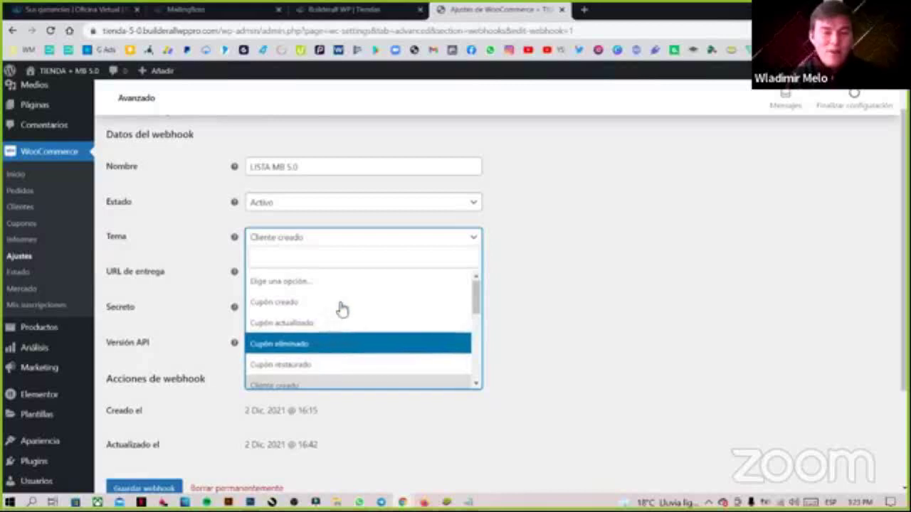
pyautogui.scroll(-1, 338, 320)
pyautogui.scroll(-1, 329, 331)
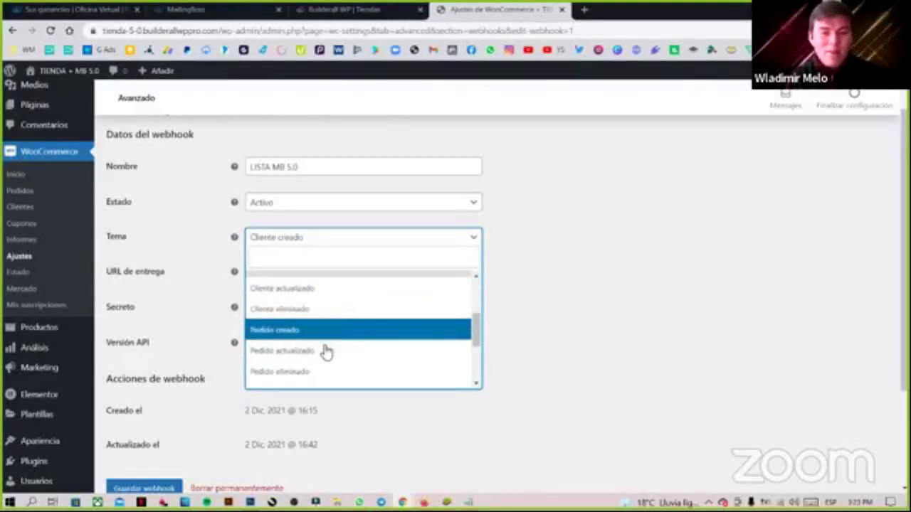
pyautogui.scroll(-3, 334, 331)
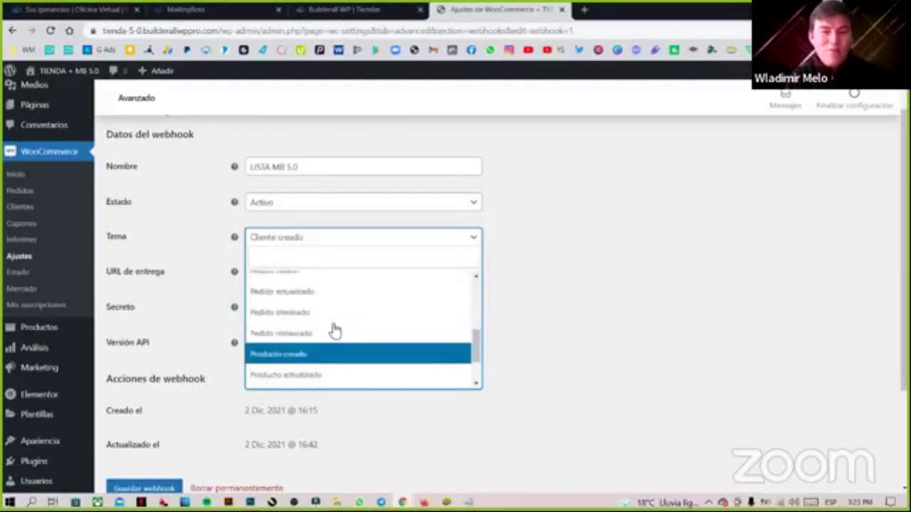
pyautogui.scroll(-3, 333, 327)
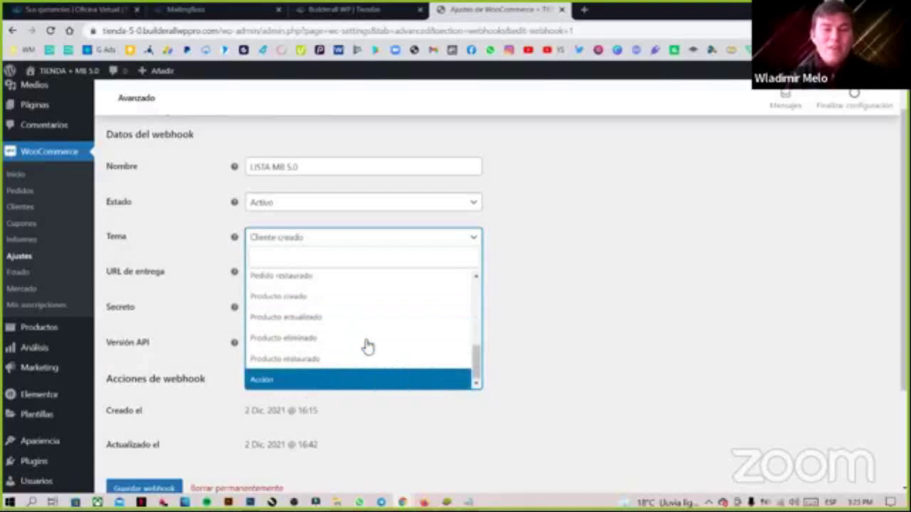
pyautogui.scroll(5, 384, 344)
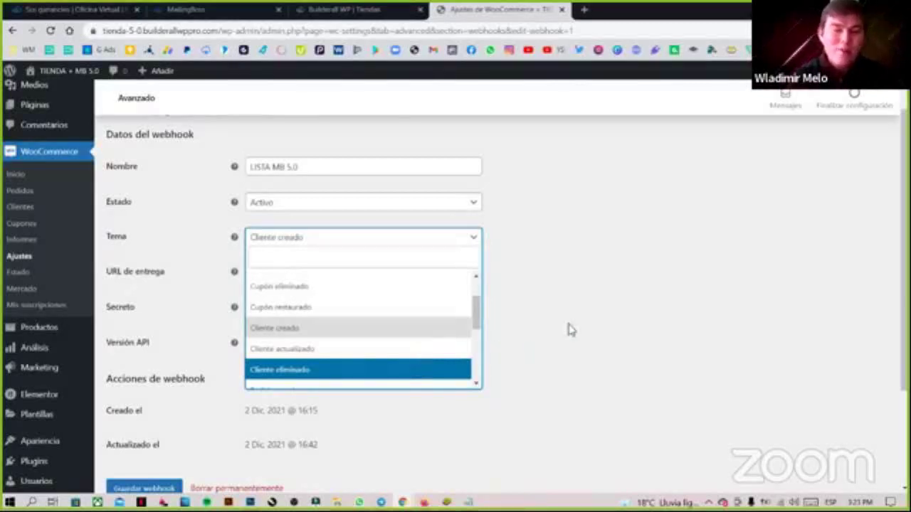
pyautogui.click(342, 237)
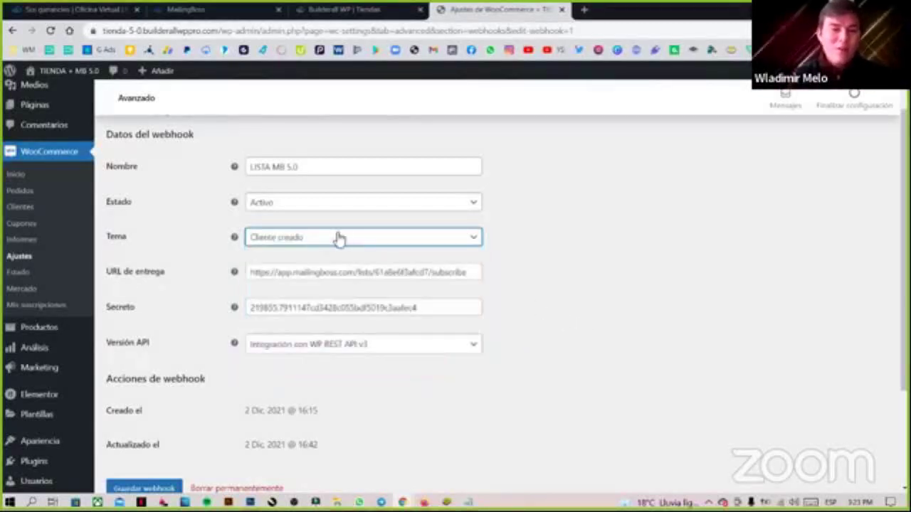
# Step: Scan the topic list a second time, leaving Cliente creado unchanged
pyautogui.press('Down')
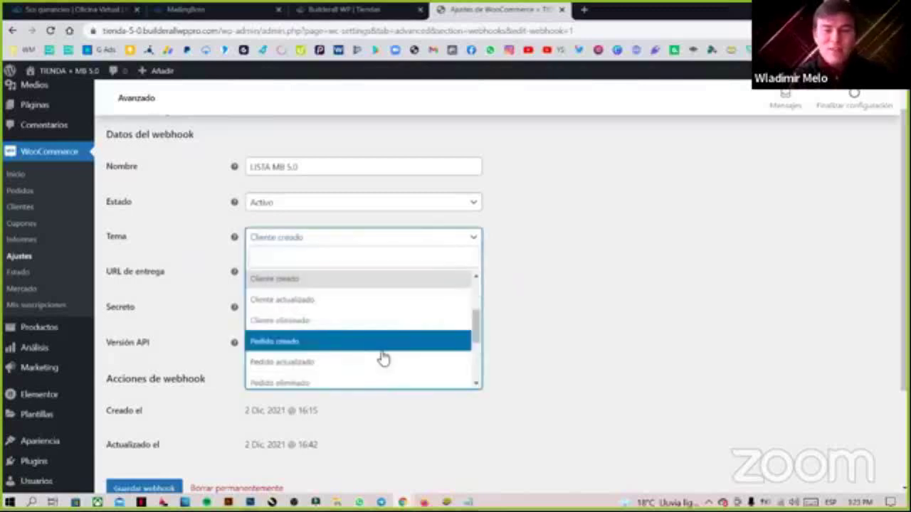
pyautogui.scroll(-1, 477, 333)
pyautogui.moveTo(477, 333)
pyautogui.mouseDown()
pyautogui.moveTo(474, 295)
pyautogui.moveTo(475, 377)
pyautogui.moveTo(472, 291)
pyautogui.moveTo(477, 320)
pyautogui.mouseUp()
pyautogui.scroll(-1, 477, 320)
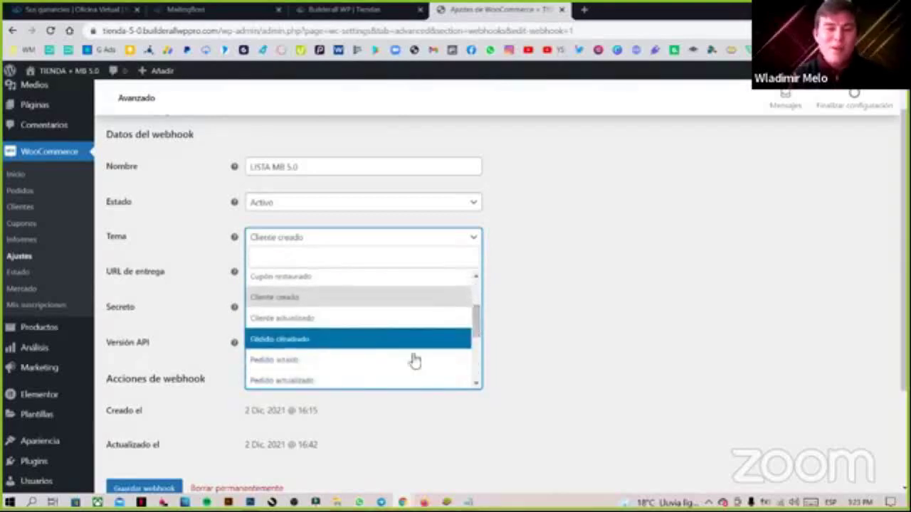
pyautogui.scroll(-1, 441, 331)
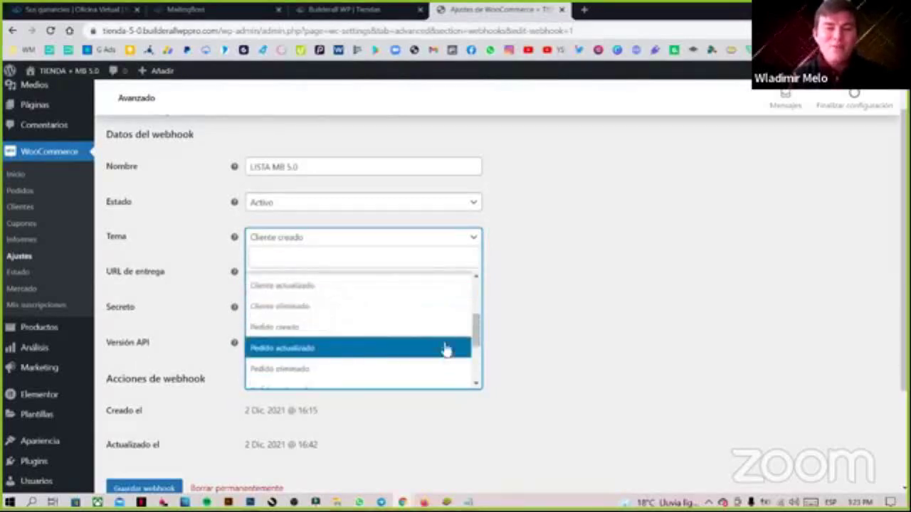
pyautogui.click(553, 327)
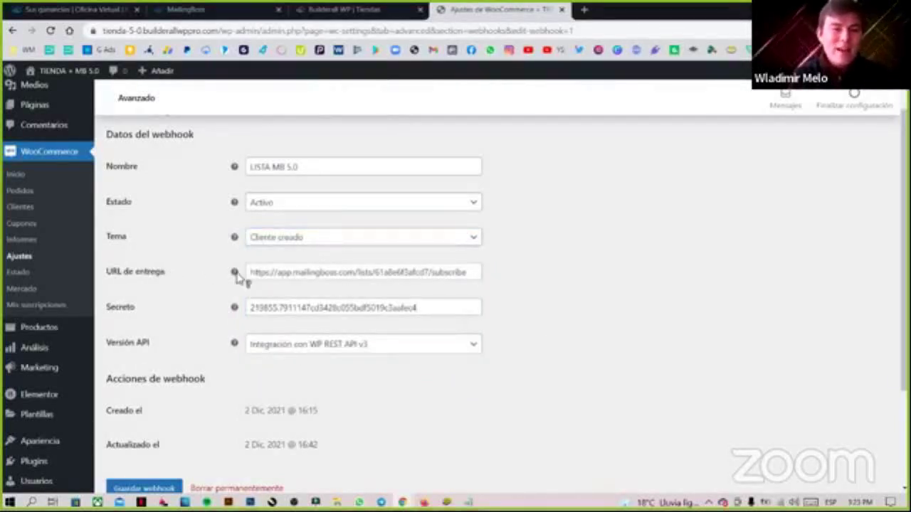
# Step: Compare the URL de entrega with the MailingBoss list's subscription form URL
pyautogui.moveTo(251, 273); pyautogui.dragTo(329, 6)
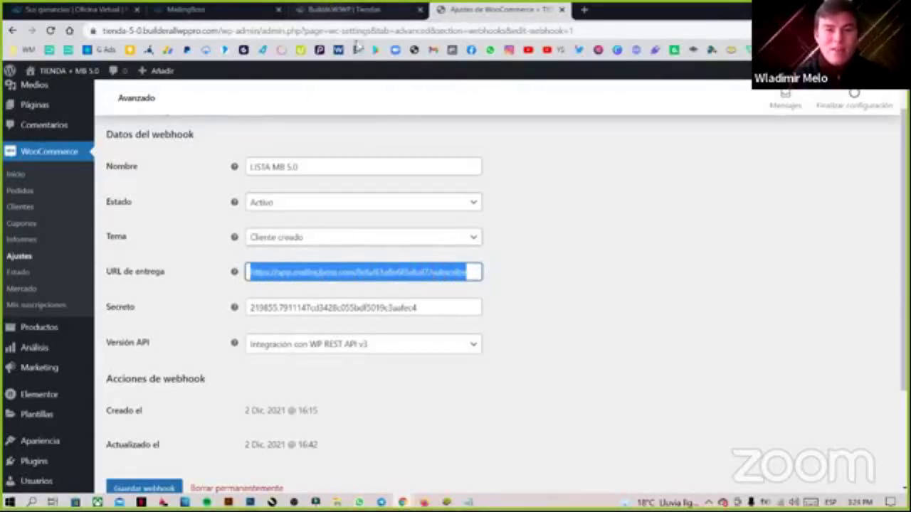
pyautogui.click(329, 9)
pyautogui.click(214, 9)
pyautogui.moveTo(437, 212); pyautogui.dragTo(240, 229)
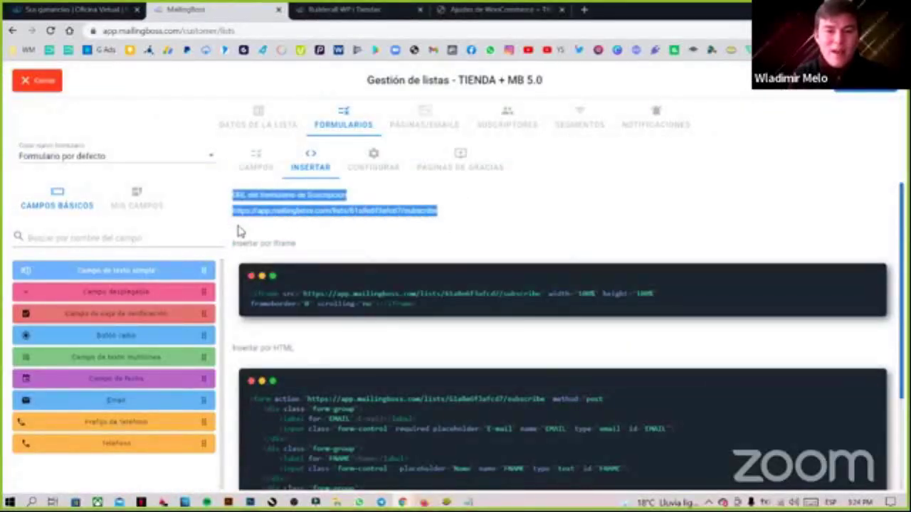
# Step: Inspect the subscription URL's list ID and its trailing 'subscribe' in MailingBoss
pyautogui.click(265, 229)
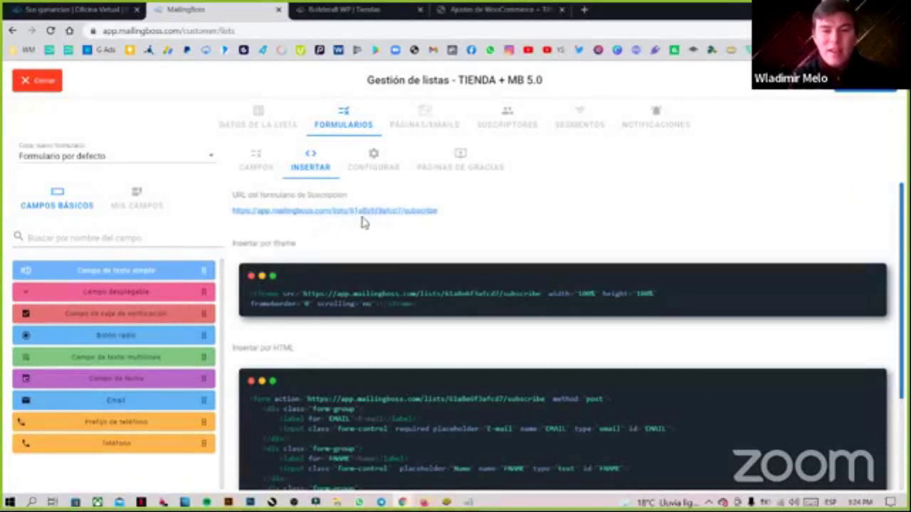
pyautogui.moveTo(366, 212); pyautogui.dragTo(349, 212)
pyautogui.click(489, 222)
pyautogui.moveTo(436, 212); pyautogui.dragTo(400, 216)
pyautogui.click(489, 218)
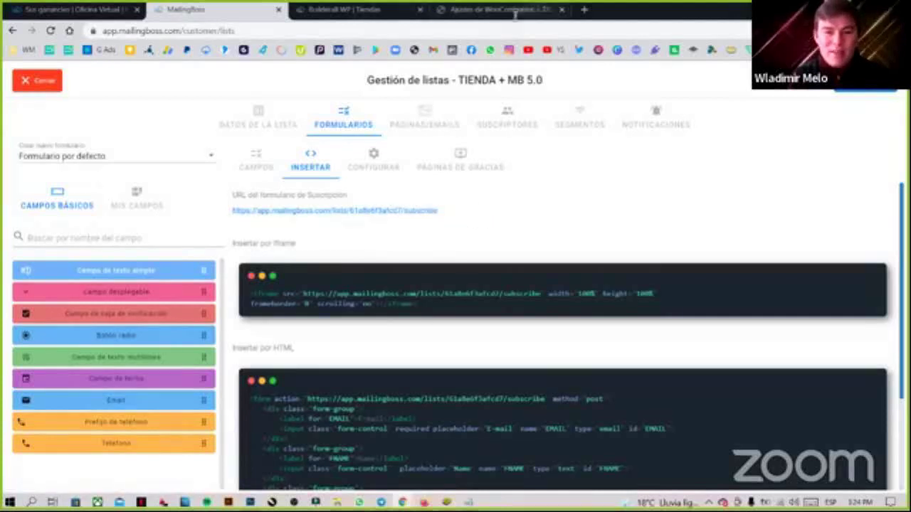
# Step: Back in WooCommerce, select the webhook's full delivery URL for comparison
pyautogui.click(498, 9)
pyautogui.press('Right')
pyautogui.hotkey('ctrl', 'a')
pyautogui.click(591, 276)
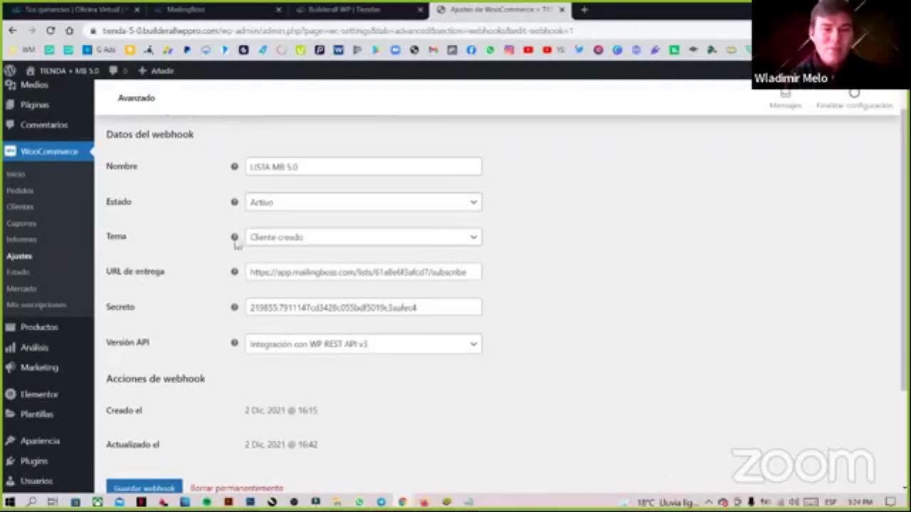
# Step: Review the full URL de entrega and the Secreto field, then return to MailingBoss
pyautogui.click(329, 273)
pyautogui.click(554, 284)
pyautogui.moveTo(469, 272); pyautogui.dragTo(247, 273)
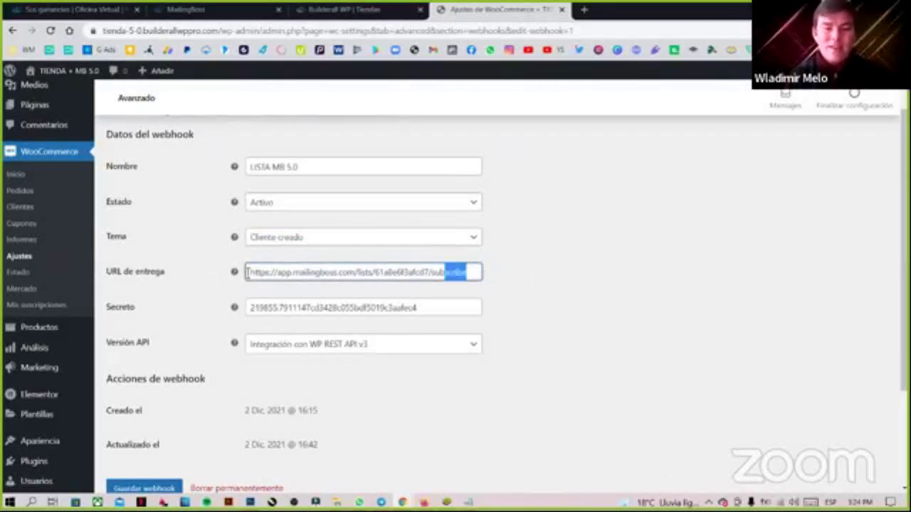
pyautogui.hotkey('ctrl', 'a')
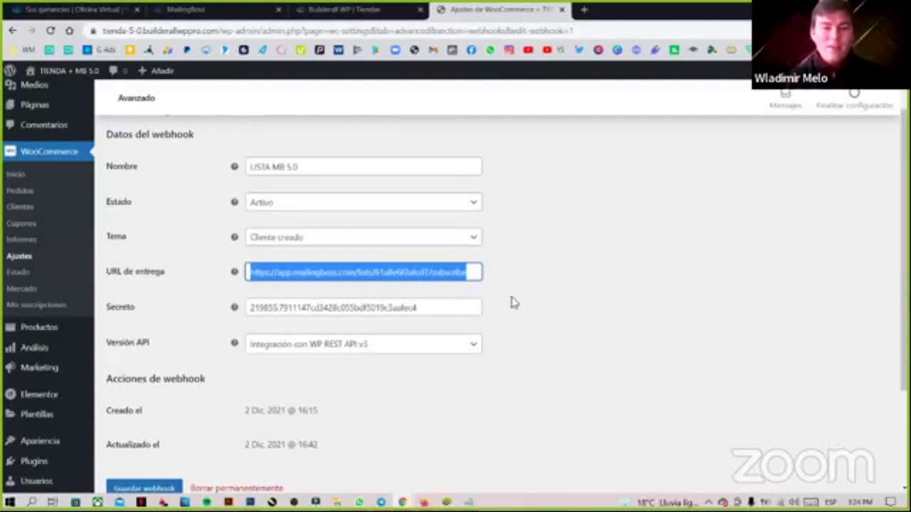
pyautogui.click(121, 317)
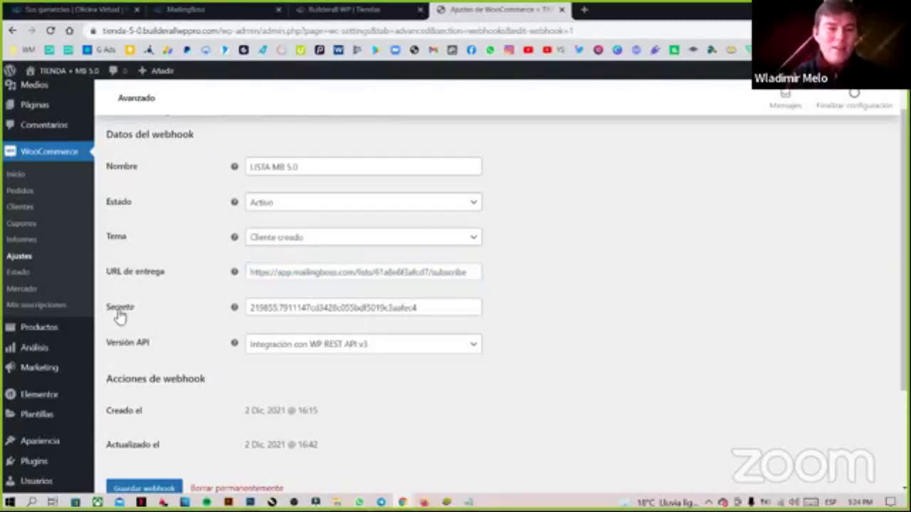
pyautogui.doubleClick(125, 313)
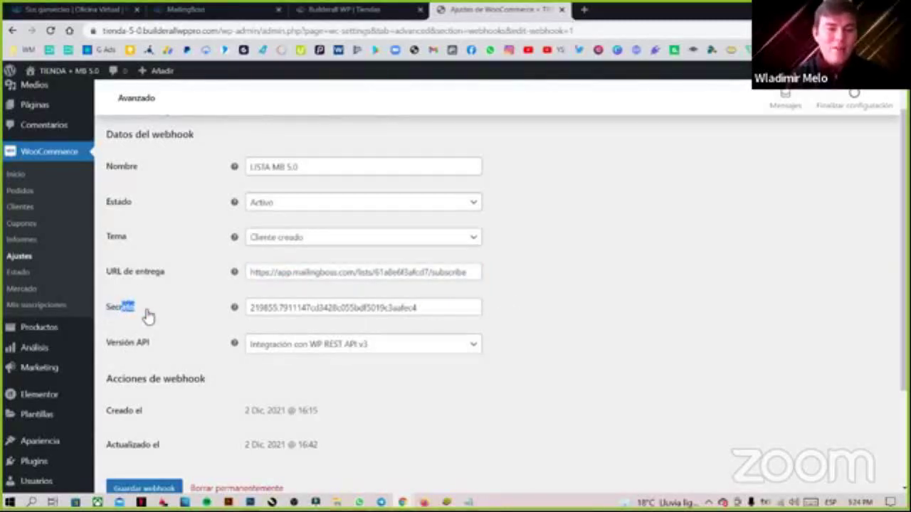
pyautogui.click(431, 311)
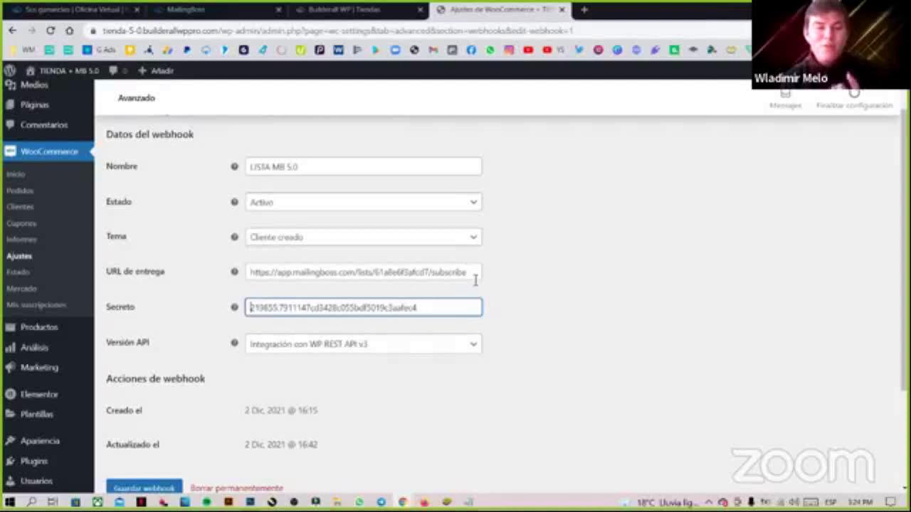
pyautogui.click(206, 9)
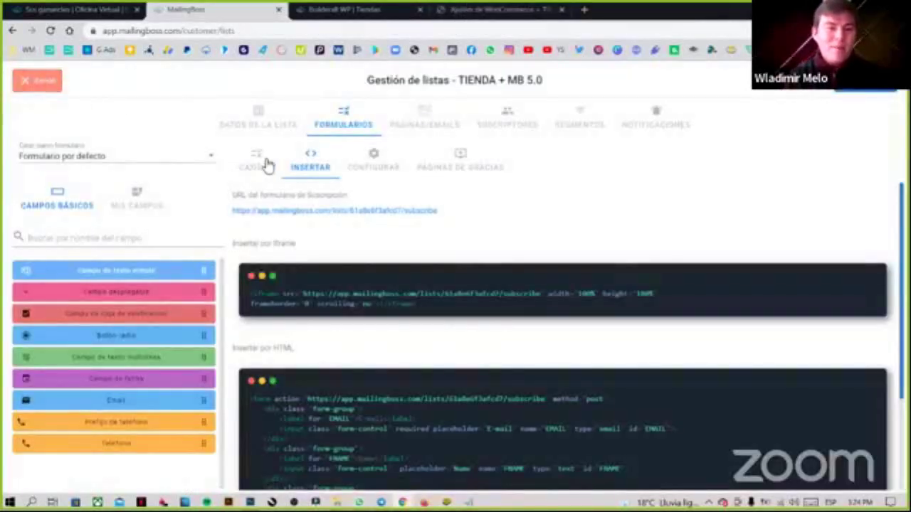
# Step: Close the form editor and select the integration key on MailingBoss's Integraciones page
pyautogui.press('Escape')
pyautogui.moveTo(62, 257)
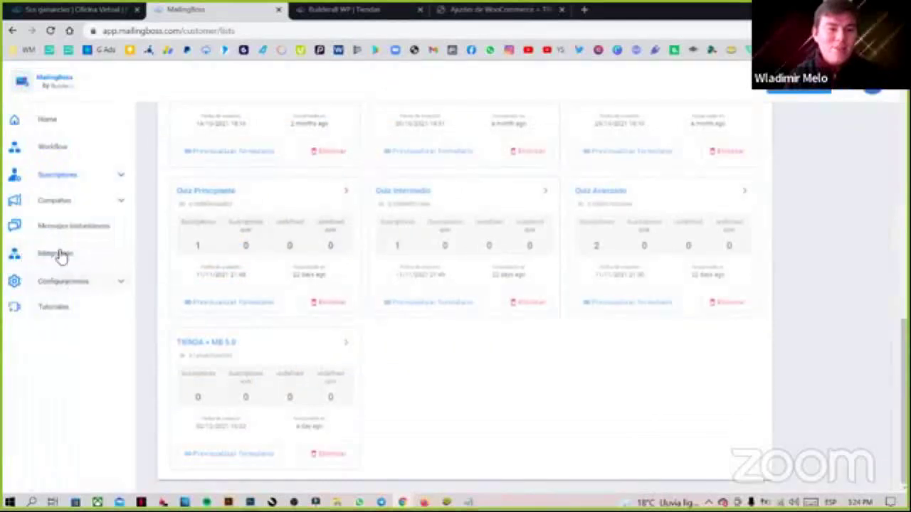
pyautogui.click(62, 259)
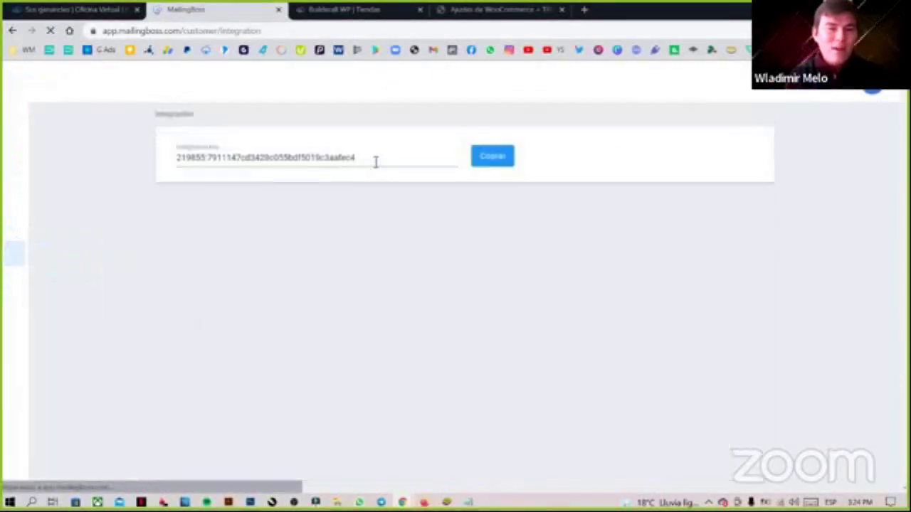
pyautogui.moveTo(228, 158); pyautogui.dragTo(165, 159)
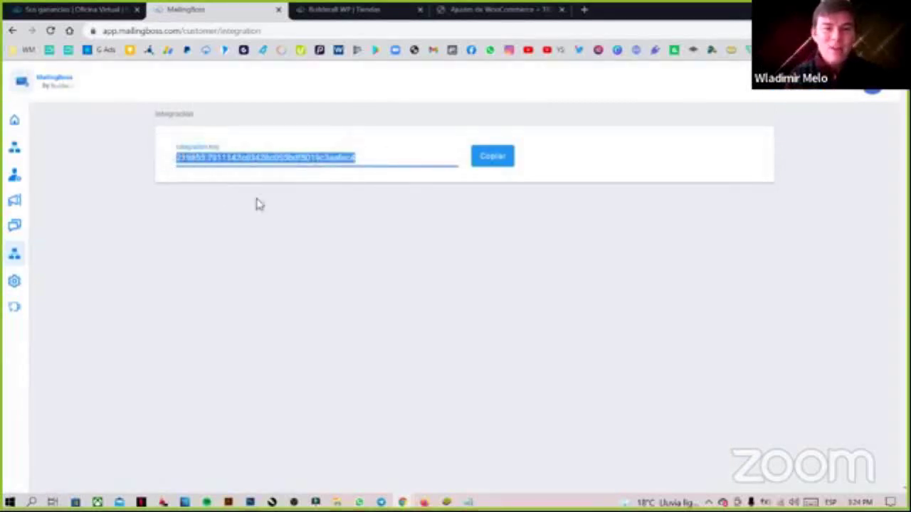
pyautogui.moveTo(381, 160); pyautogui.dragTo(168, 170)
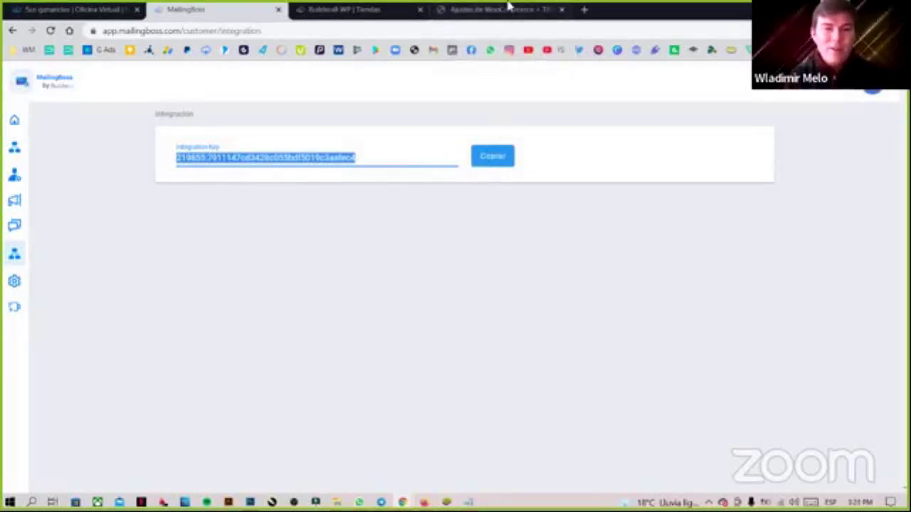
pyautogui.click(457, 10)
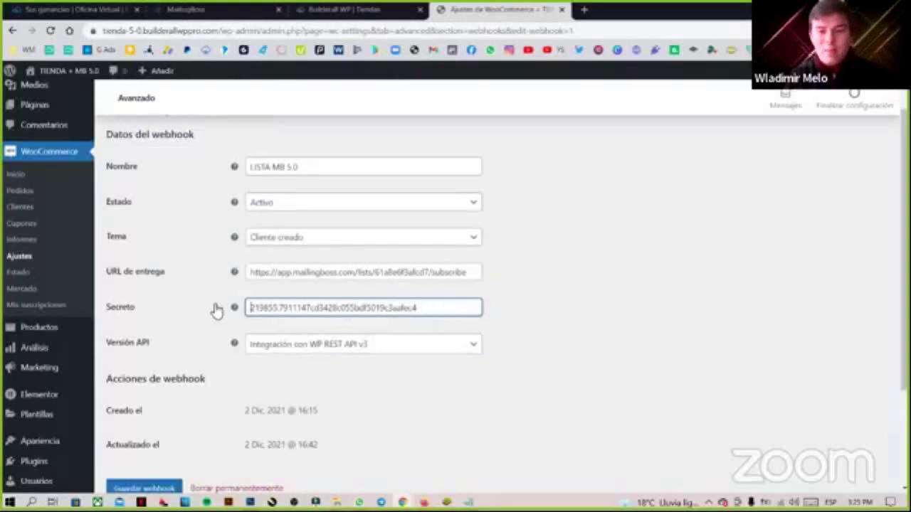
# Step: Check the LISTA MB 5.0 webhook's secret value and delivery URL
pyautogui.moveTo(249, 308); pyautogui.dragTo(612, 301)
pyautogui.click(591, 258)
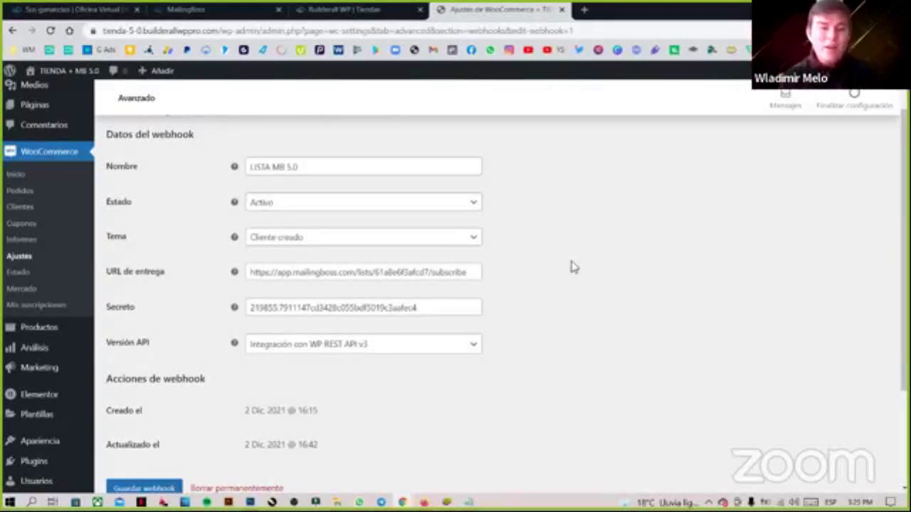
pyautogui.moveTo(468, 272); pyautogui.dragTo(249, 272)
pyautogui.moveTo(420, 308); pyautogui.dragTo(335, 308)
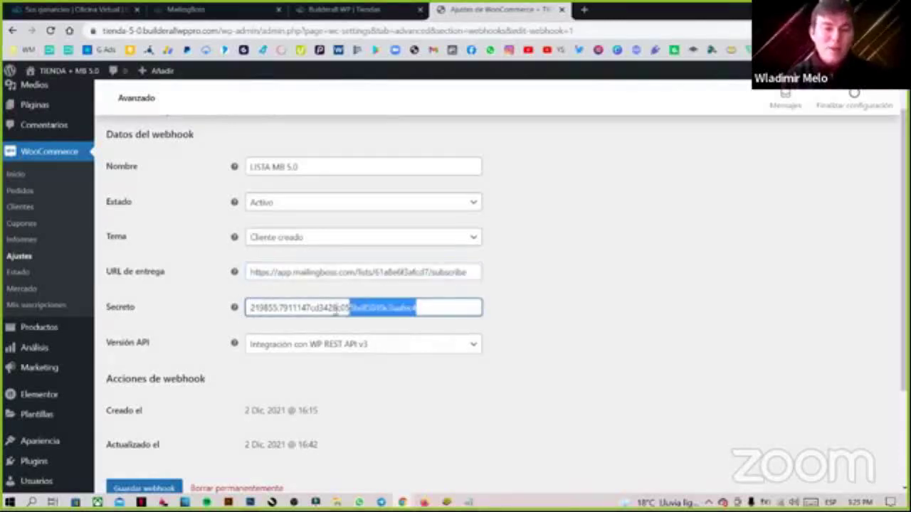
pyautogui.moveTo(430, 308)
pyautogui.mouseDown()
pyautogui.moveTo(250, 308)
pyautogui.moveTo(421, 321)
pyautogui.mouseUp()
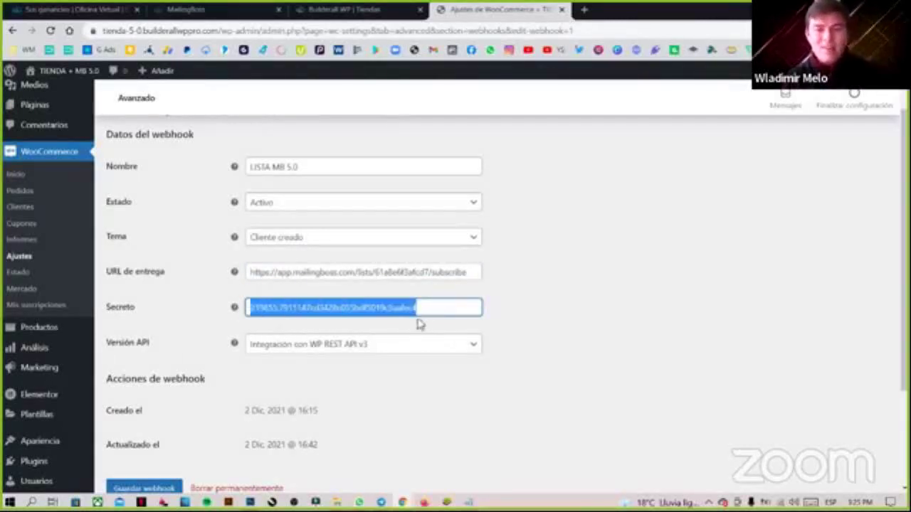
pyautogui.click(573, 319)
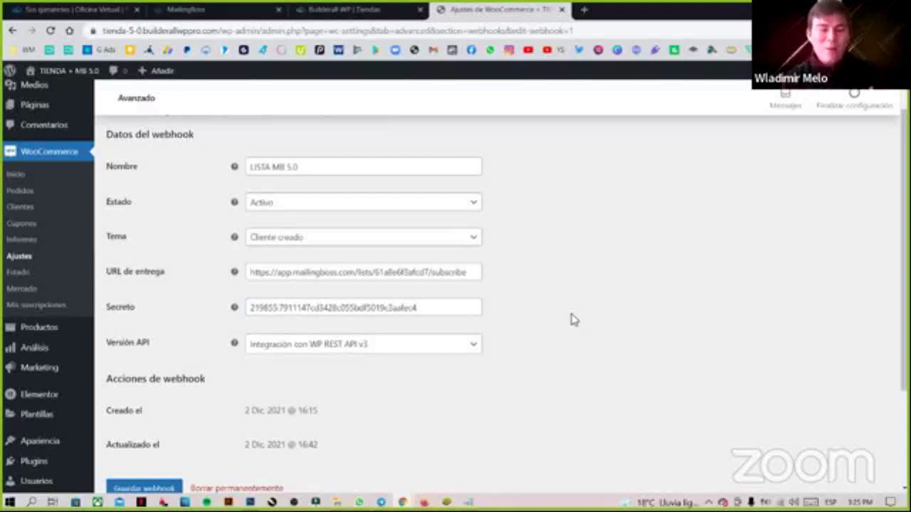
pyautogui.scroll(-1, 576, 324)
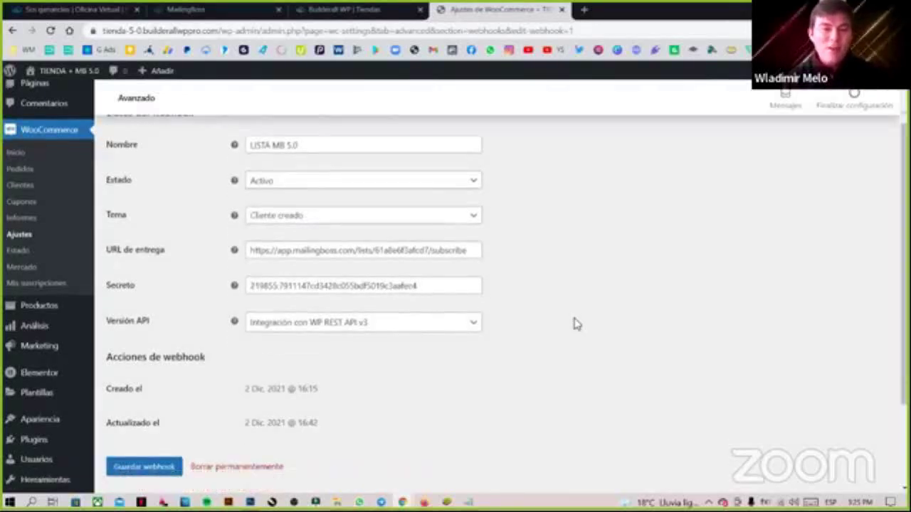
pyautogui.scroll(-2, 510, 295)
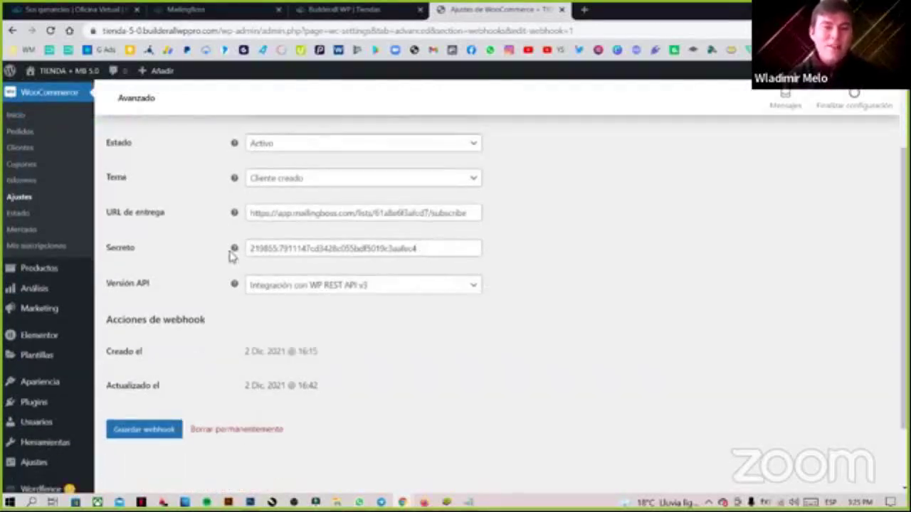
pyautogui.tripleClick(449, 249)
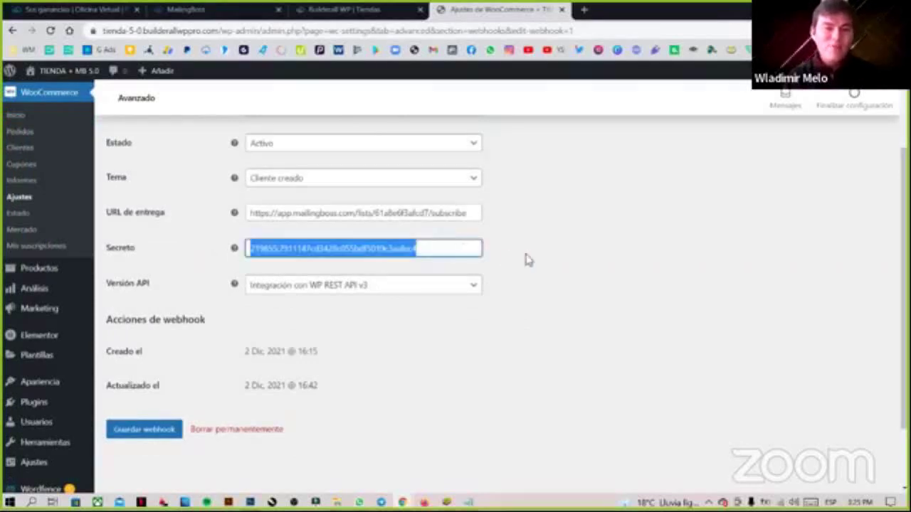
pyautogui.press('Right')
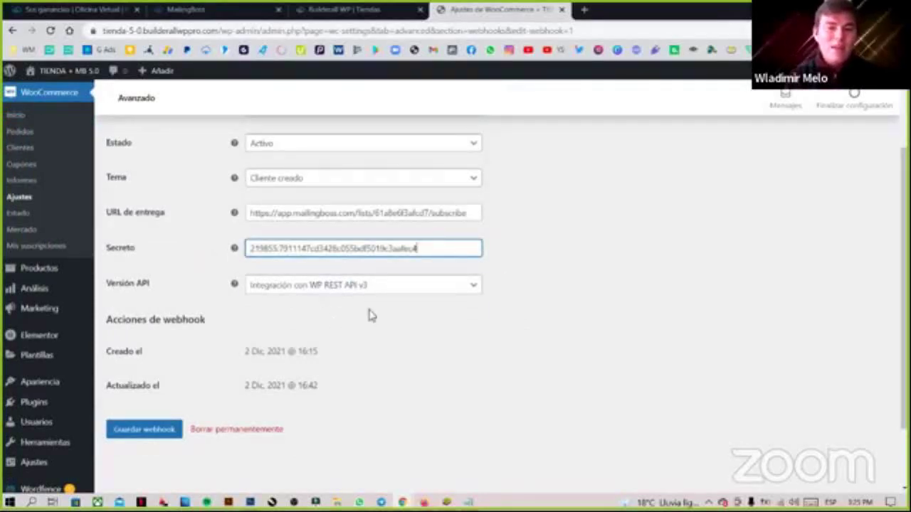
# Step: Keep the API version at WP REST API v3 and review the rest of the form
pyautogui.click(381, 285)
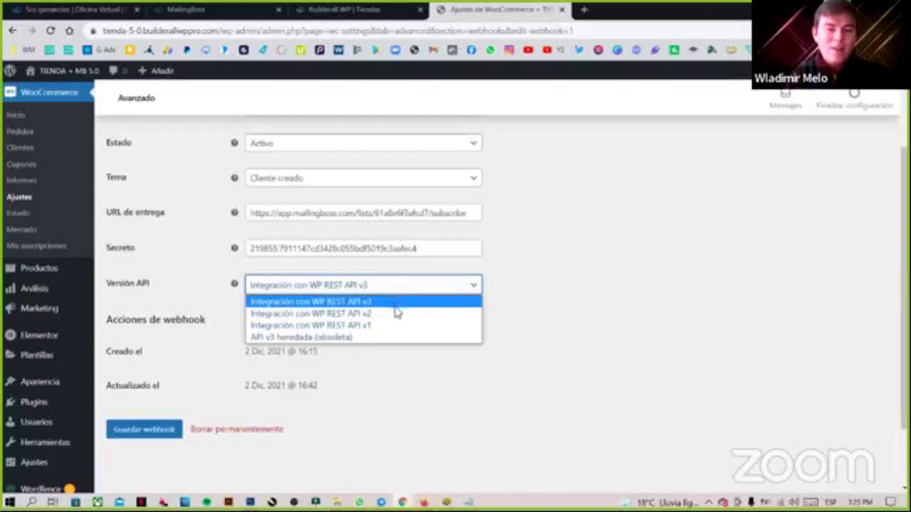
pyautogui.click(539, 305)
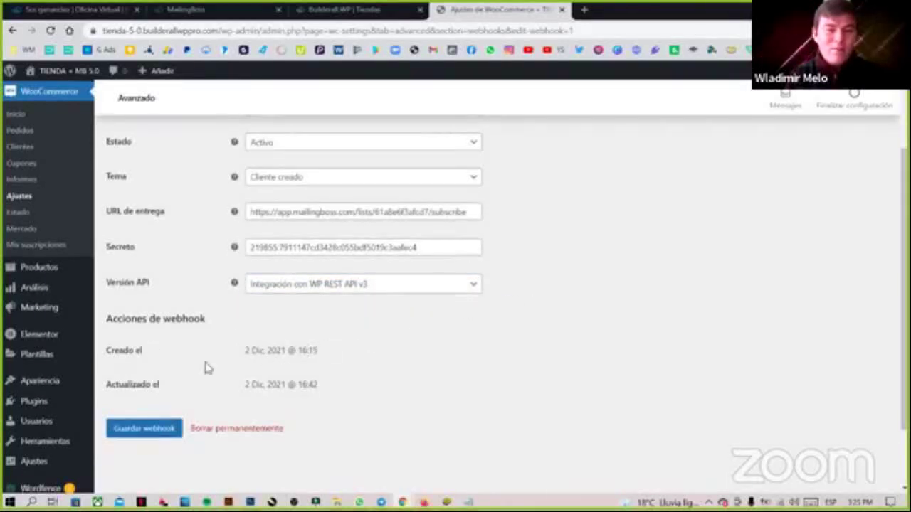
pyautogui.scroll(-1, 216, 375)
pyautogui.scroll(3, 294, 401)
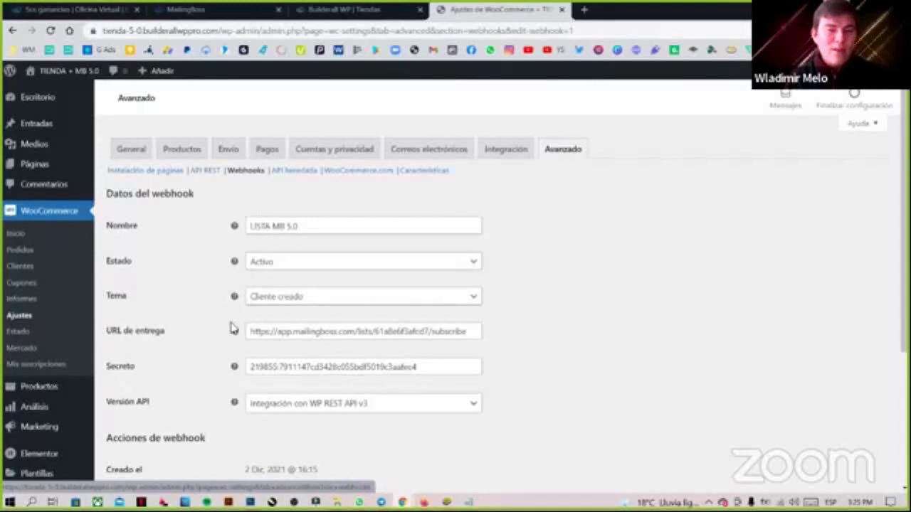
pyautogui.scroll(-3, 232, 328)
pyautogui.scroll(3, 234, 258)
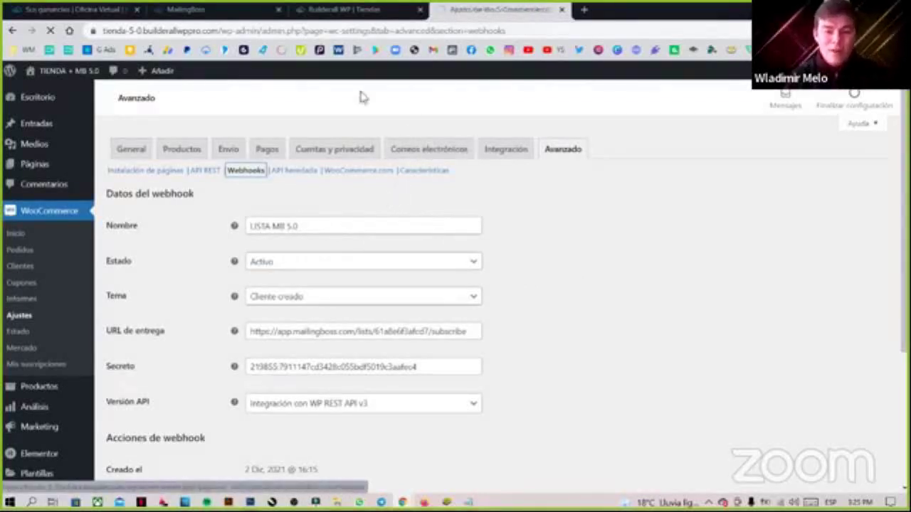
pyautogui.click(468, 502)
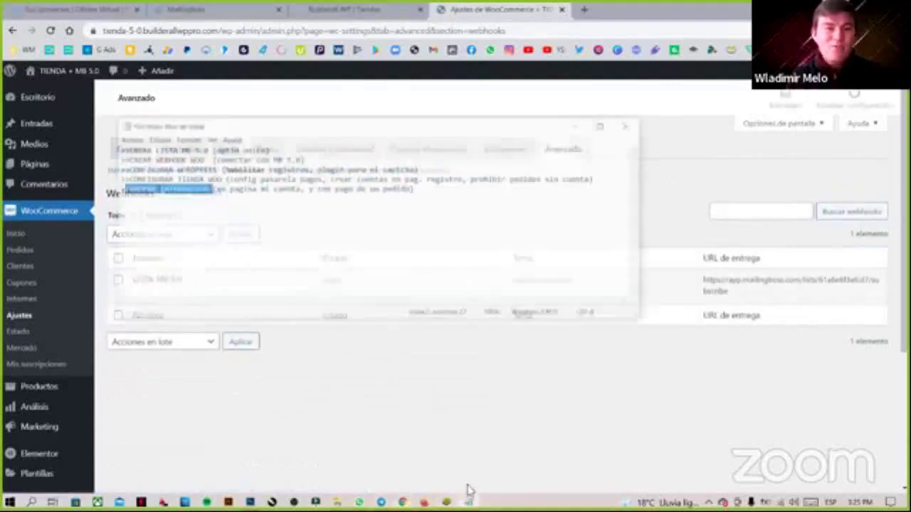
pyautogui.click(413, 160)
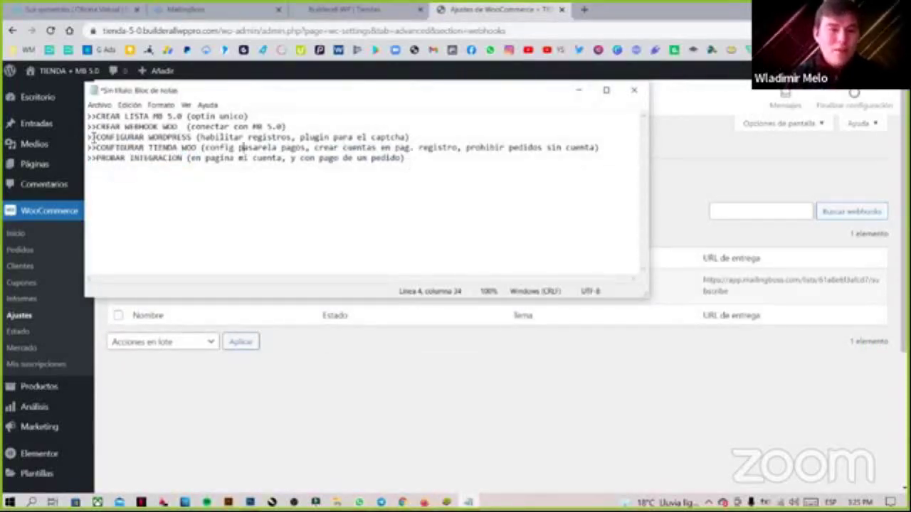
pyautogui.moveTo(95, 137); pyautogui.dragTo(407, 137)
pyautogui.click(484, 380)
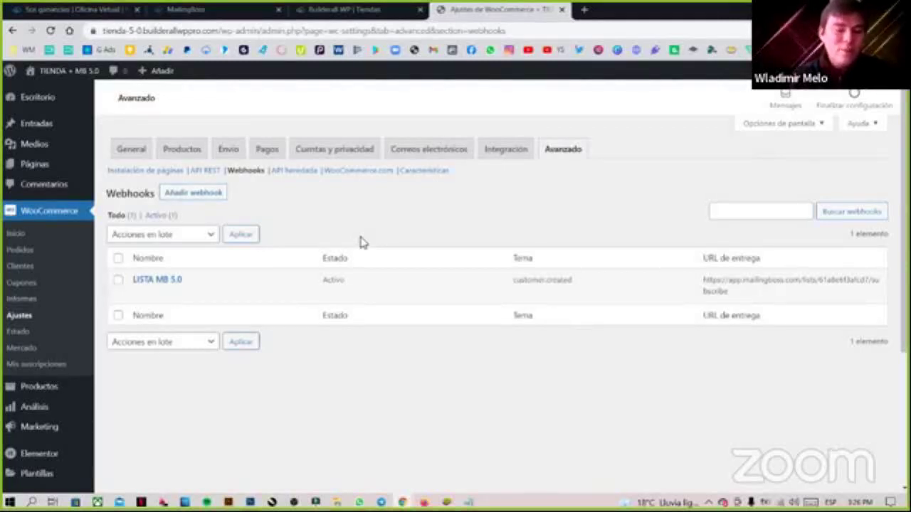
# Step: Open Enlaces permanentes and confirm the Nombre de la entrada (/%postname%/) structure
pyautogui.scroll(-3, 382, 367)
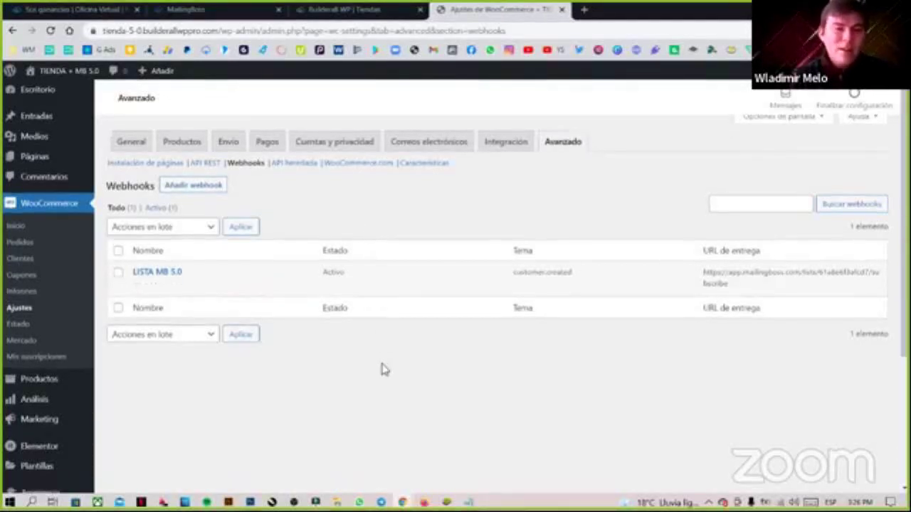
pyautogui.scroll(3, 311, 379)
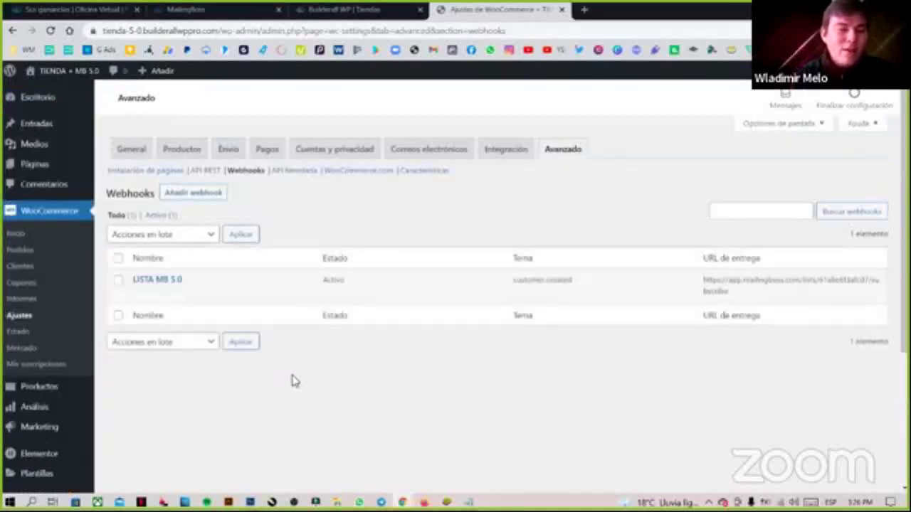
pyautogui.scroll(-3, 47, 392)
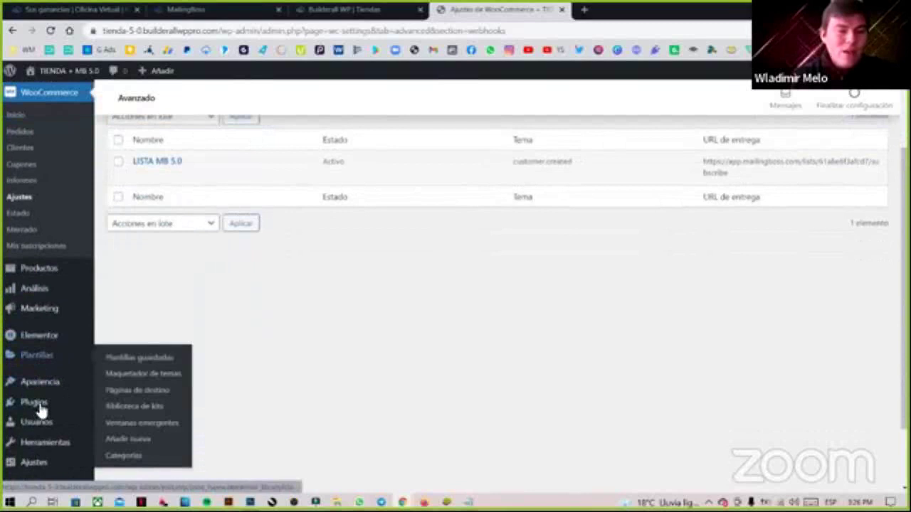
pyautogui.scroll(-2, 36, 407)
pyautogui.click(147, 444)
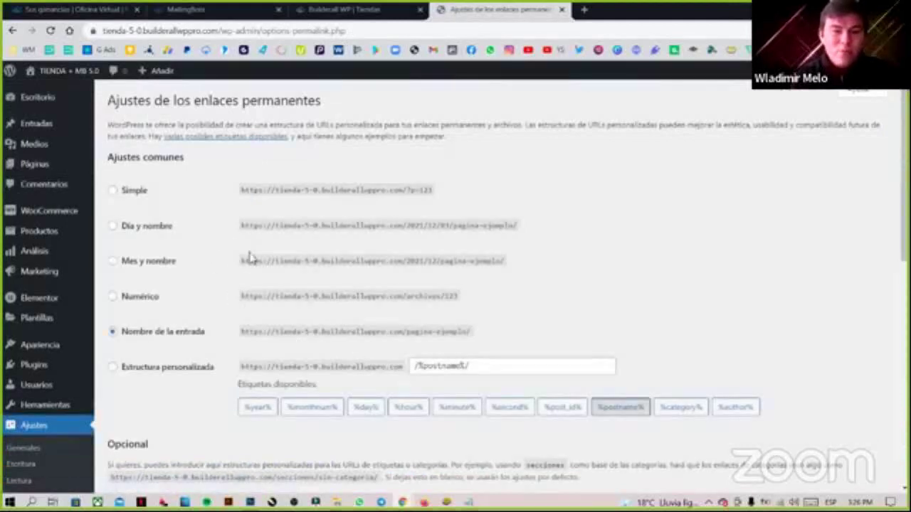
pyautogui.scroll(-1, 133, 136)
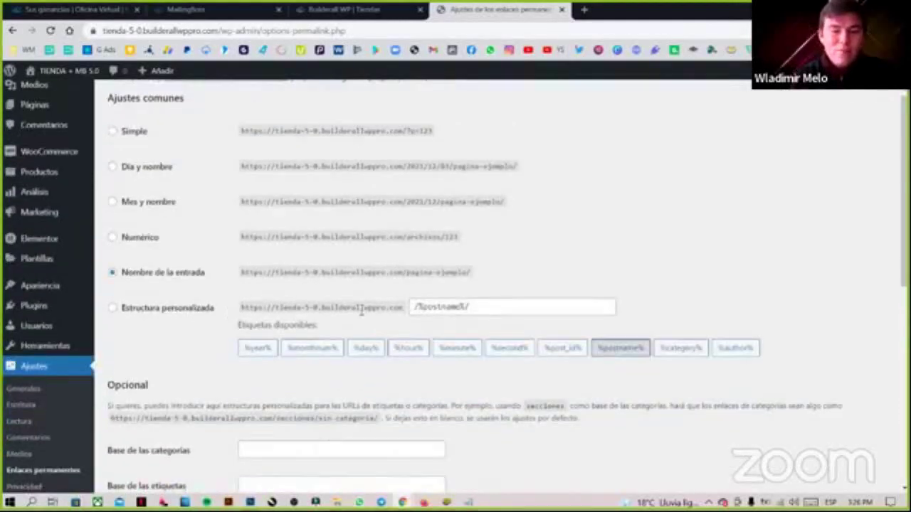
pyautogui.scroll(-2, 281, 266)
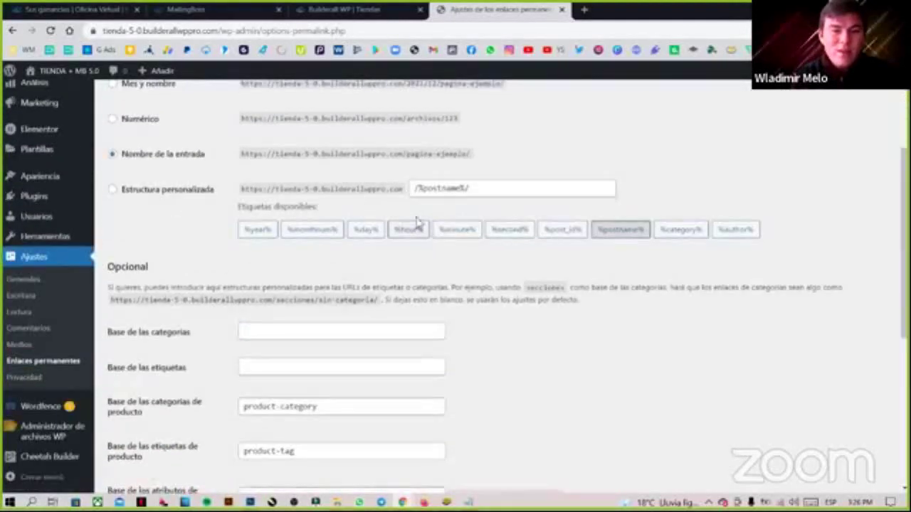
pyautogui.scroll(-6, 427, 239)
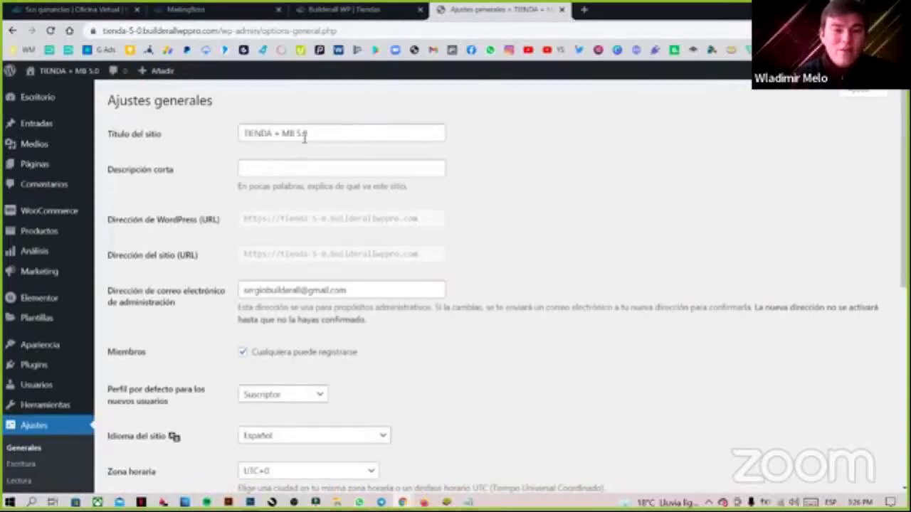
pyautogui.moveTo(343, 138); pyautogui.dragTo(207, 142)
pyautogui.scroll(-2, 216, 258)
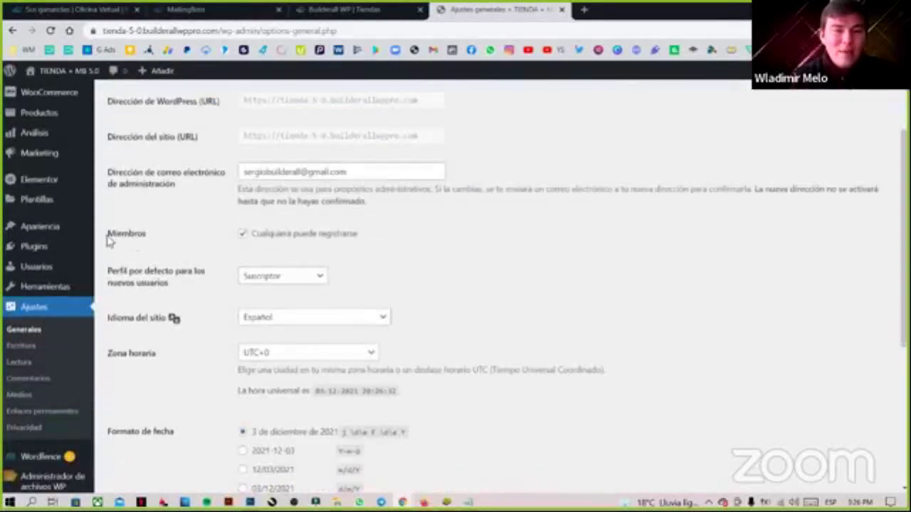
pyautogui.moveTo(130, 232); pyautogui.dragTo(148, 233)
pyautogui.click(203, 235)
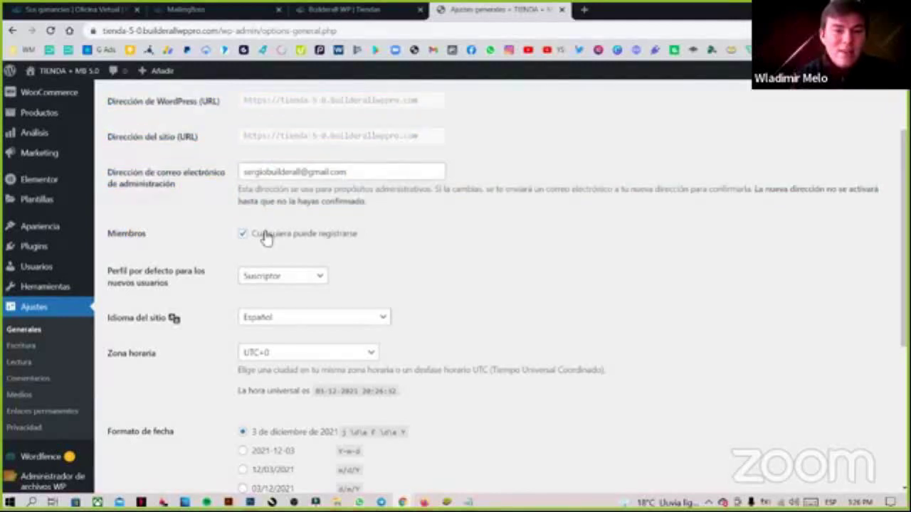
pyautogui.moveTo(358, 236); pyautogui.dragTo(262, 245)
pyautogui.tripleClick(261, 244)
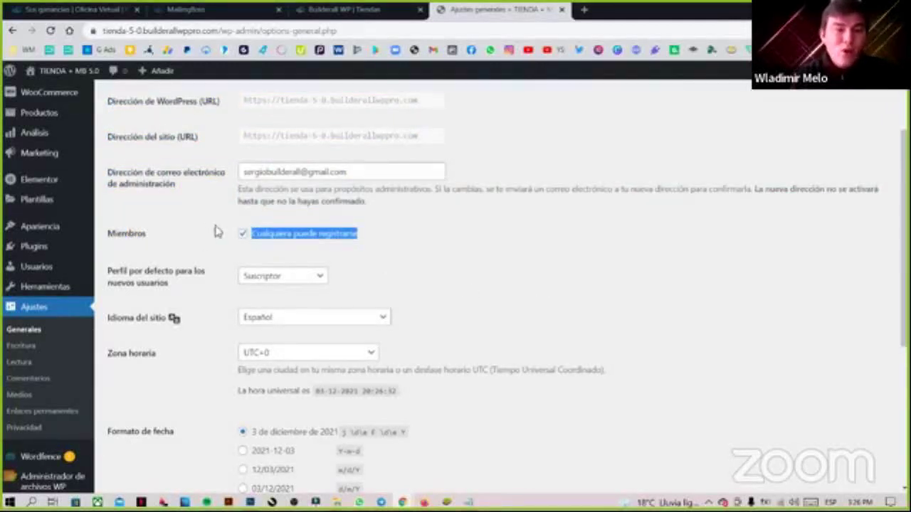
pyautogui.click(255, 244)
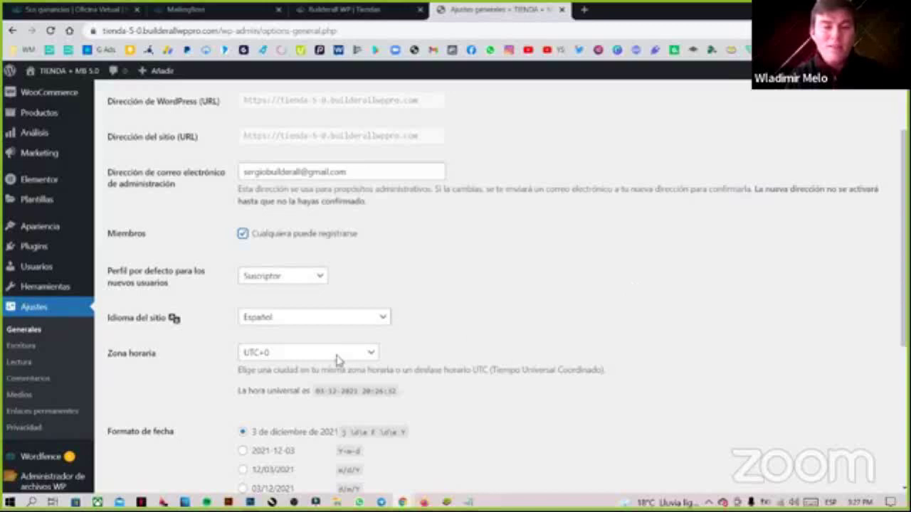
pyautogui.scroll(-4, 158, 434)
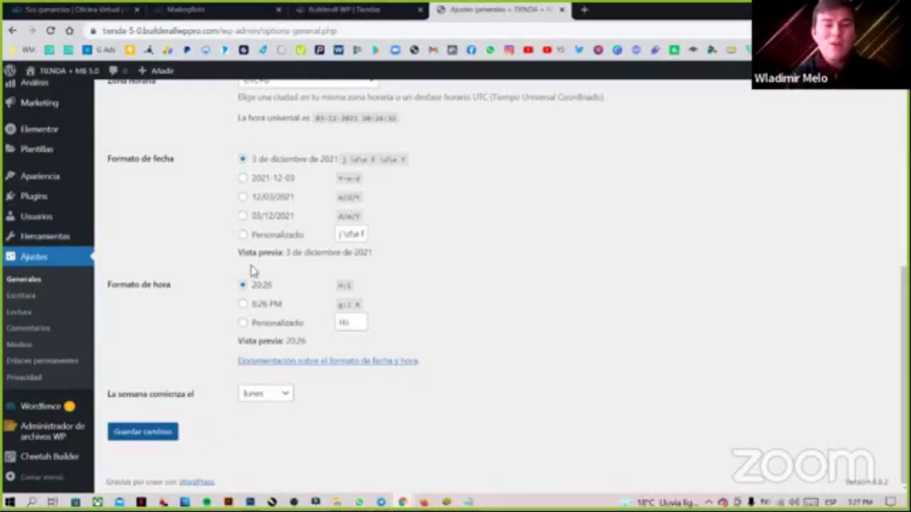
pyautogui.scroll(3, 251, 238)
pyautogui.scroll(2, 71, 356)
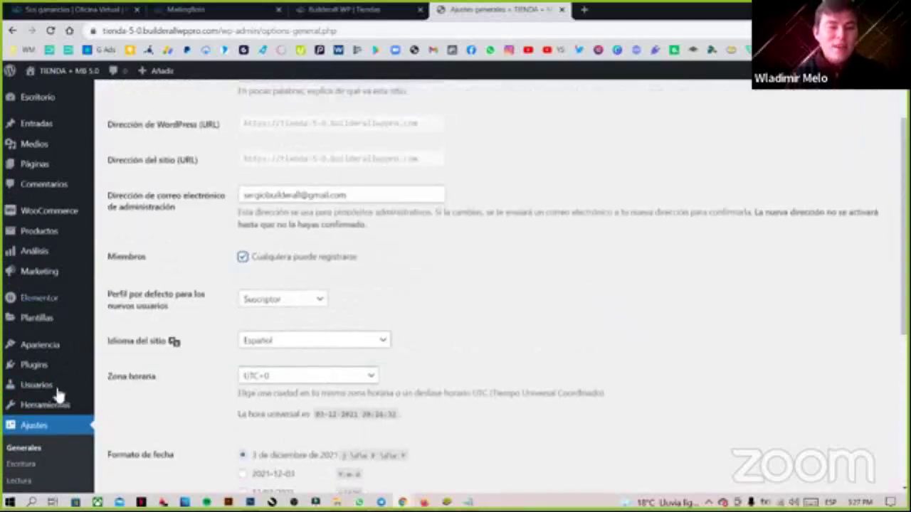
pyautogui.scroll(-4, 152, 437)
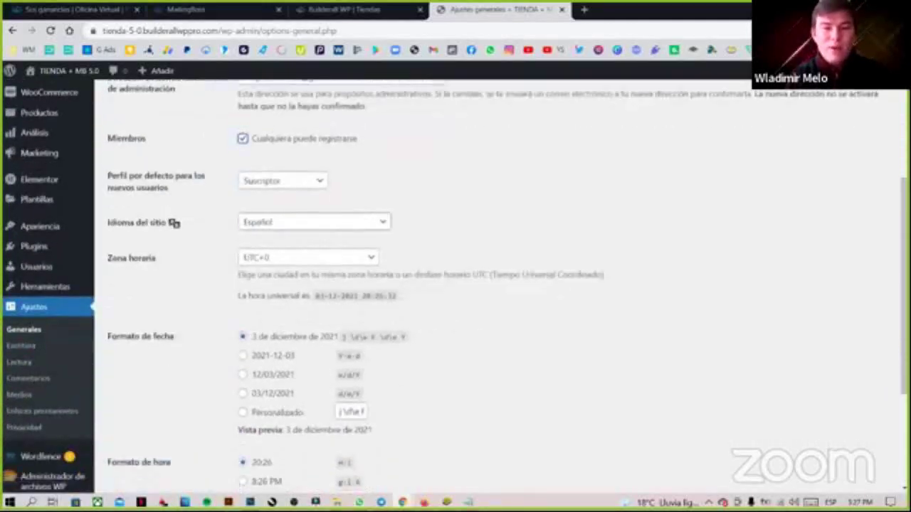
pyautogui.hotkey('alt', 'Tab')
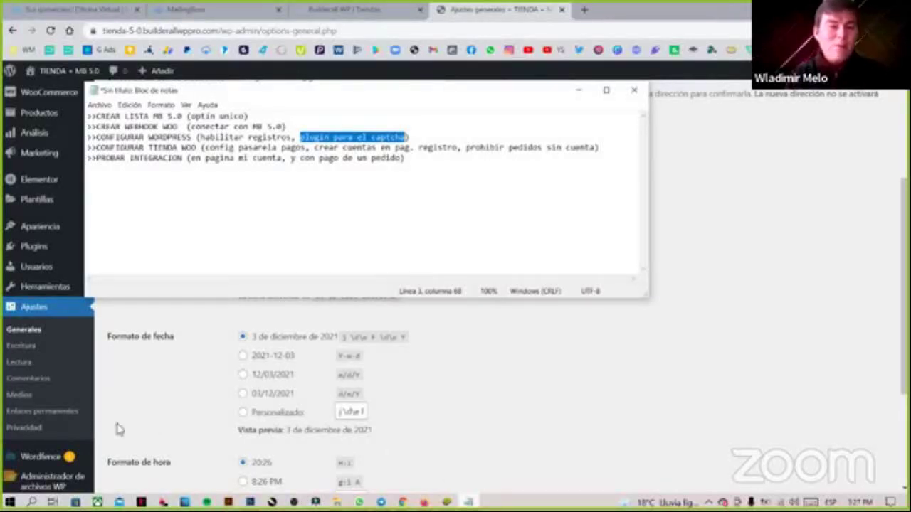
pyautogui.hotkey('alt', 'Tab')
pyautogui.moveTo(41, 247)
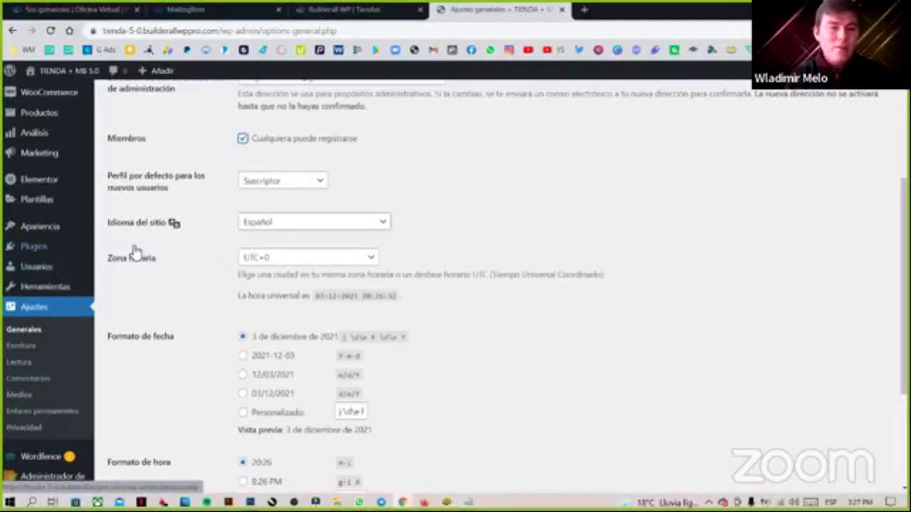
# Step: Search the plugin directory for RECAPTCHA from Plugins > Añadir nuevo
pyautogui.click(147, 265)
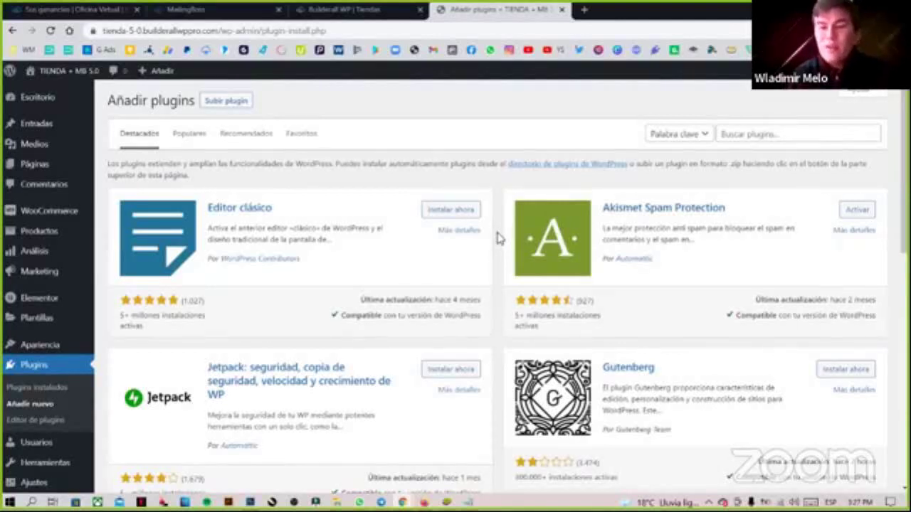
pyautogui.click(793, 132)
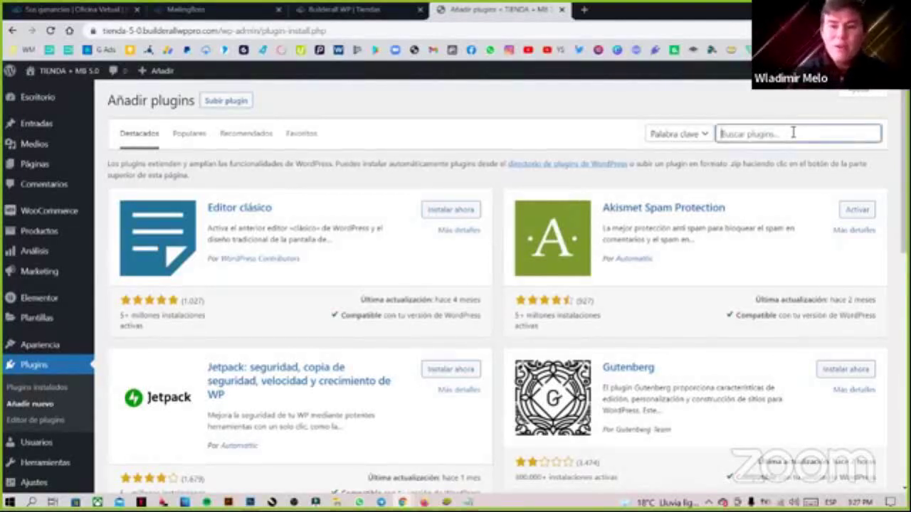
pyautogui.write('rec')
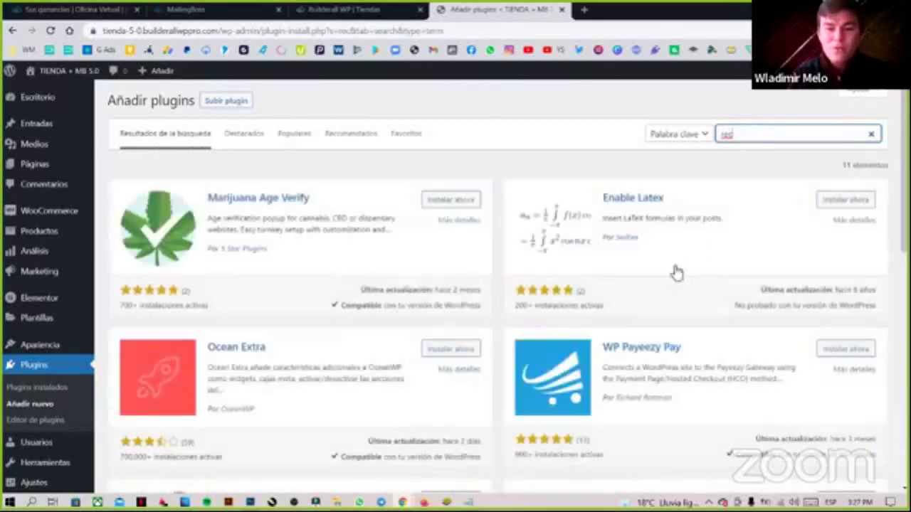
pyautogui.scroll(-5, 675, 270)
pyautogui.scroll(-2, 583, 349)
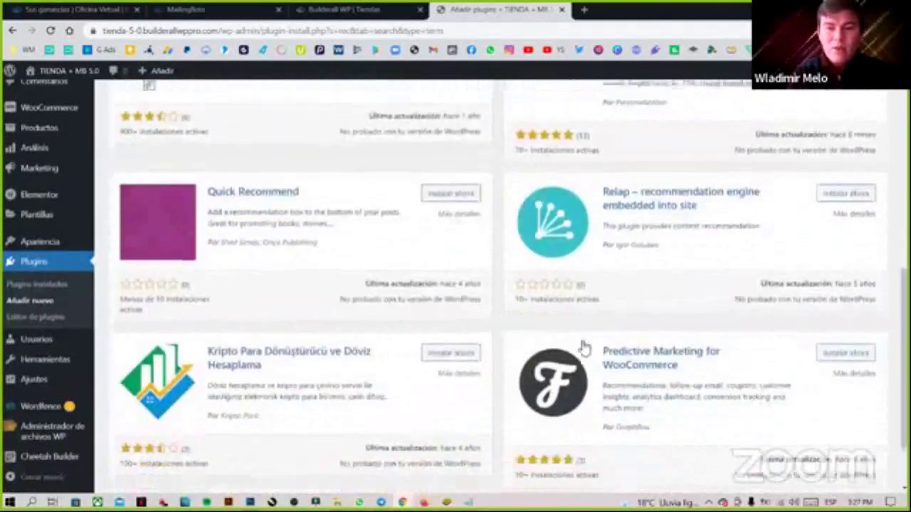
pyautogui.scroll(5, 584, 349)
pyautogui.scroll(2, 697, 206)
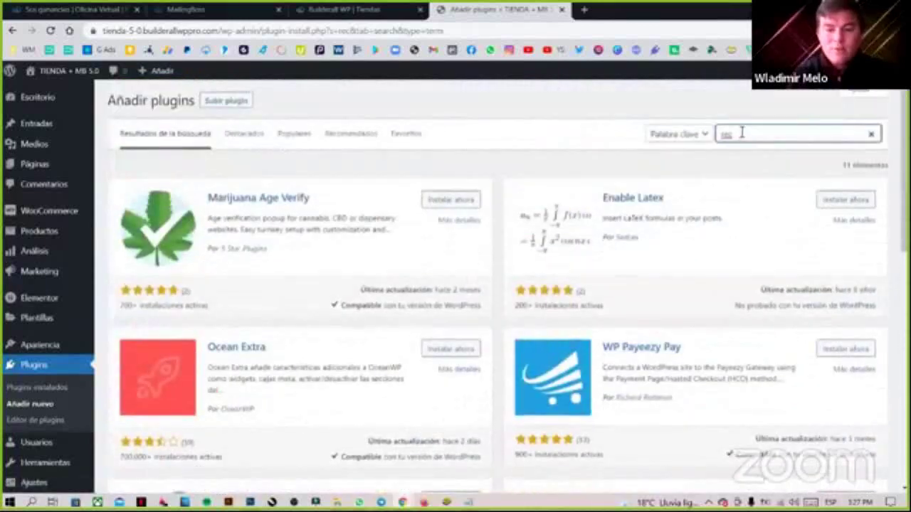
pyautogui.doubleClick(726, 134)
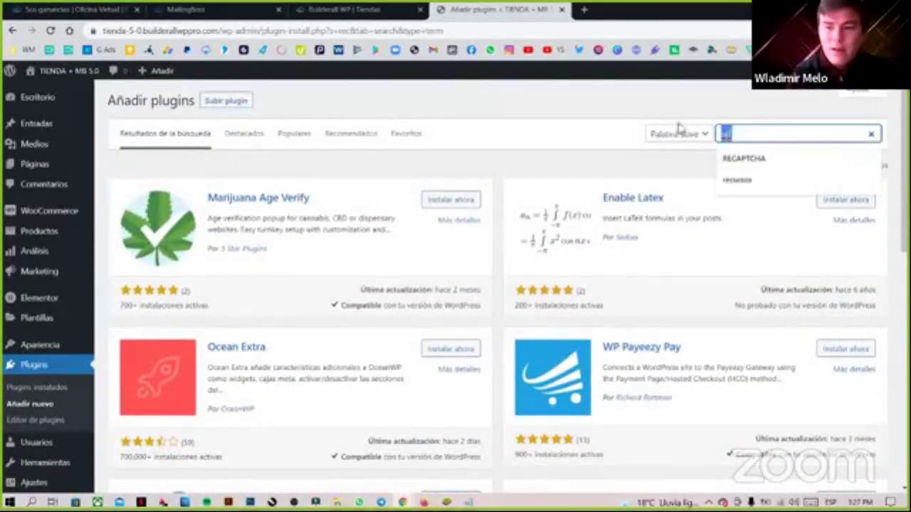
pyautogui.click(741, 159)
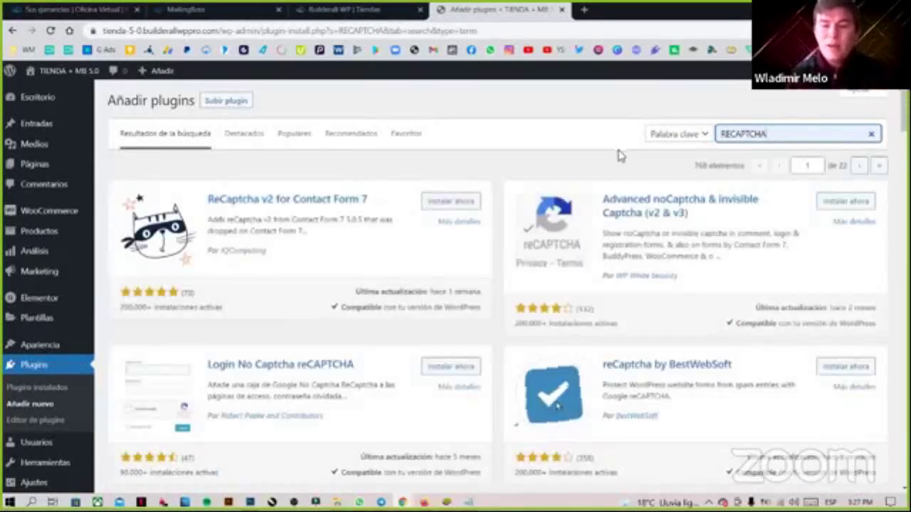
# Step: Install and activate the reCaptcha by BestWebSoft plugin
pyautogui.scroll(-1, 590, 265)
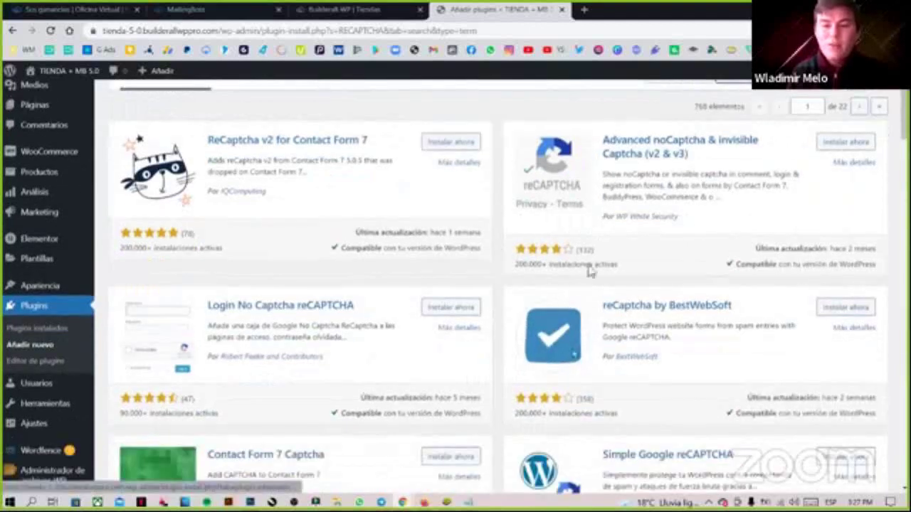
pyautogui.moveTo(602, 306); pyautogui.dragTo(740, 310)
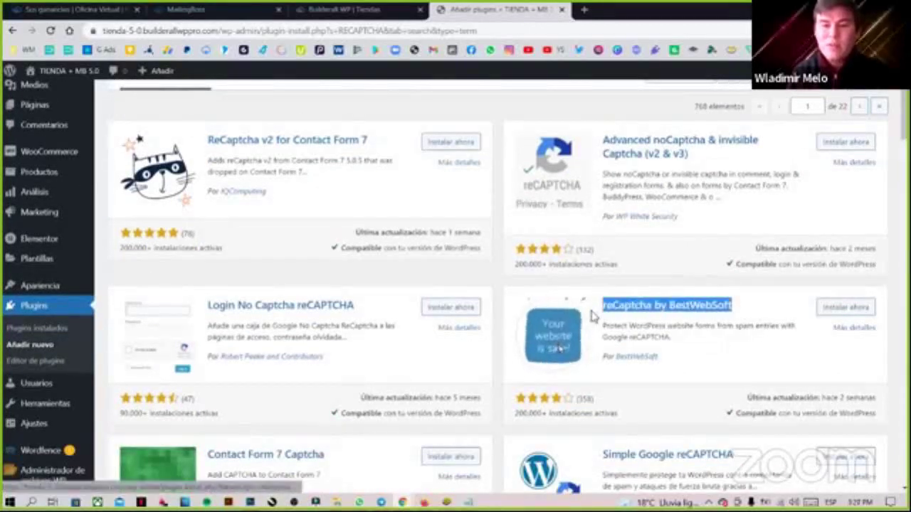
pyautogui.click(755, 245)
pyautogui.scroll(-1, 754, 244)
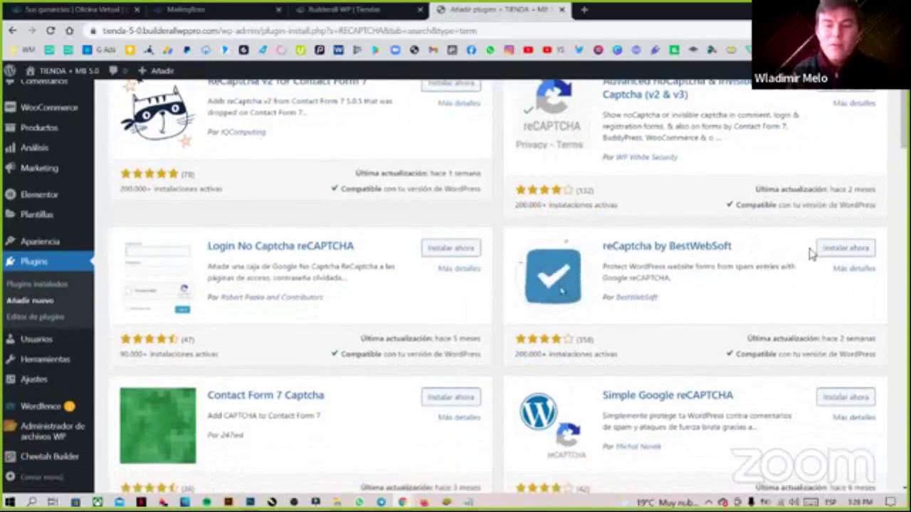
pyautogui.scroll(3, 797, 270)
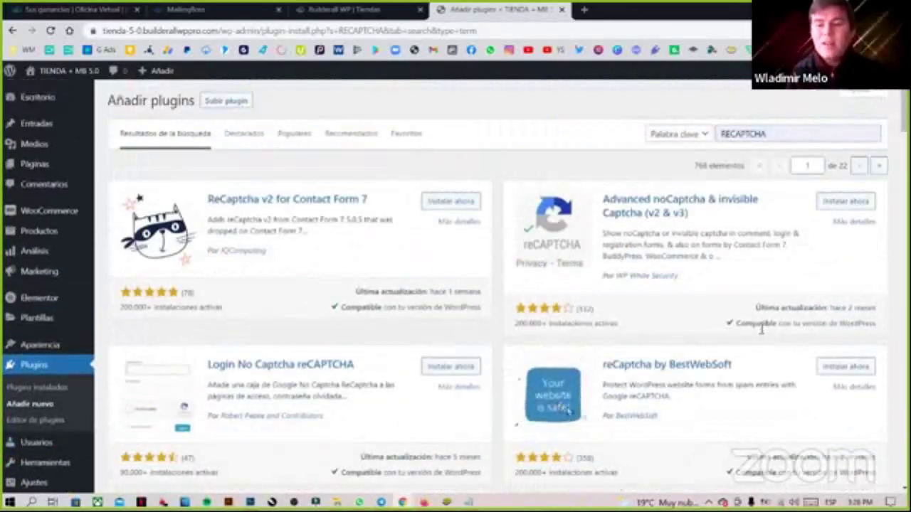
pyautogui.click(825, 369)
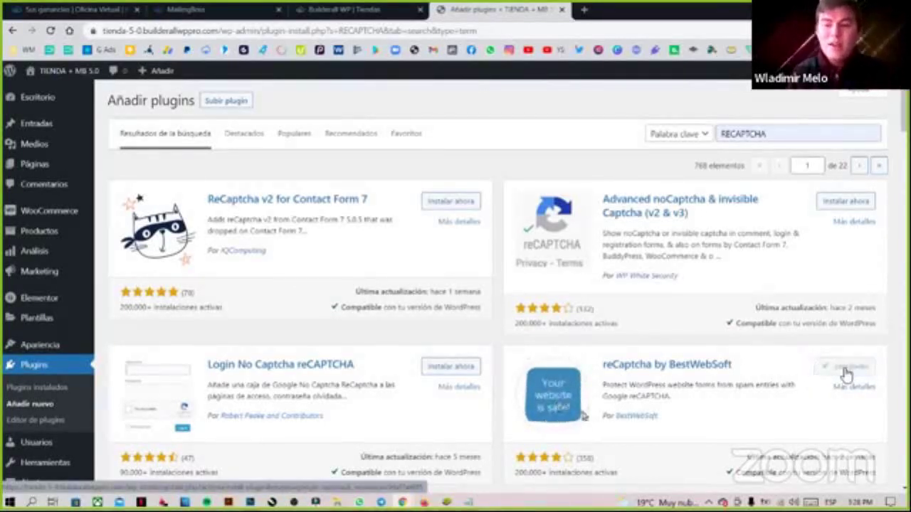
pyautogui.click(854, 370)
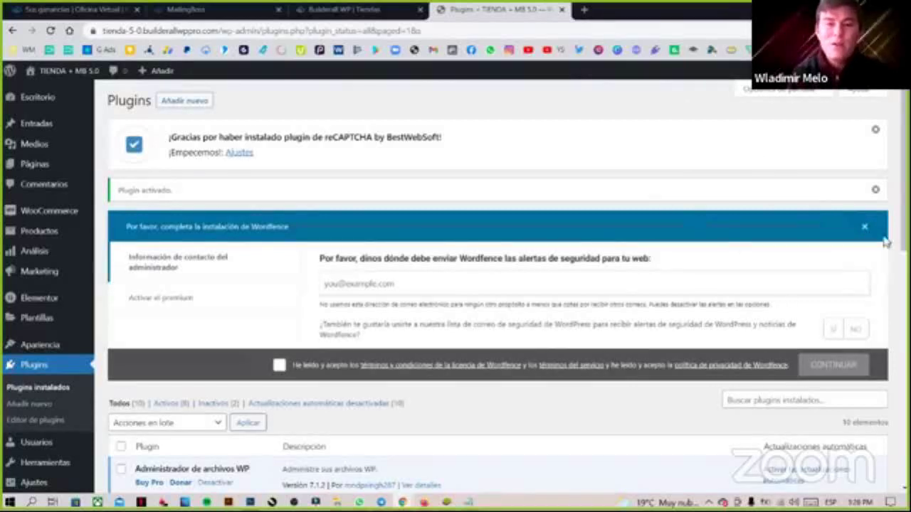
# Step: Dismiss the Plugin activado notice and review the CONFIGURAR TIENDA WOO and payment gateway tasks
pyautogui.click(876, 189)
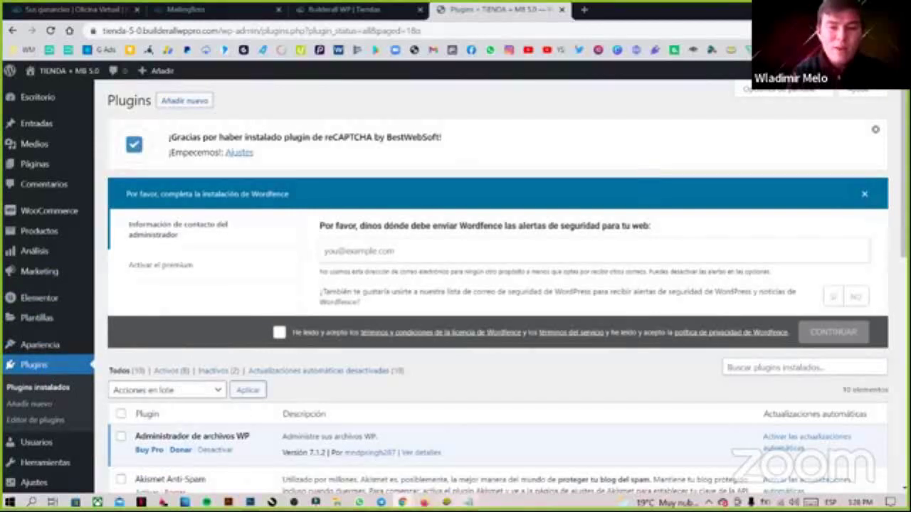
pyautogui.click(469, 502)
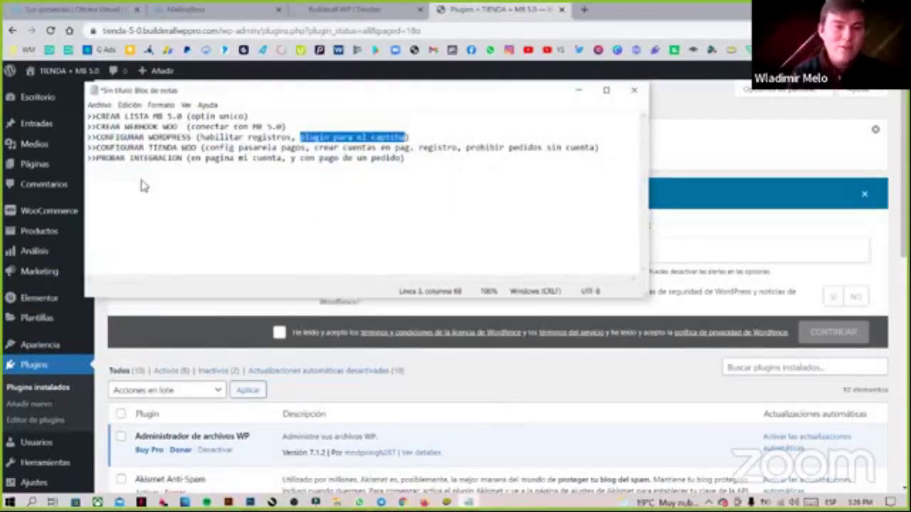
pyautogui.moveTo(97, 148); pyautogui.dragTo(197, 148)
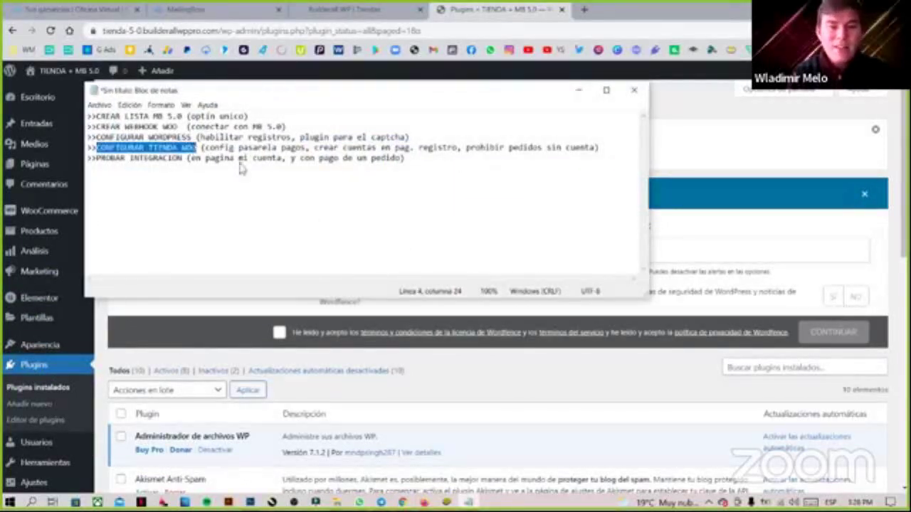
pyautogui.moveTo(205, 148); pyautogui.dragTo(410, 150)
pyautogui.click(383, 148)
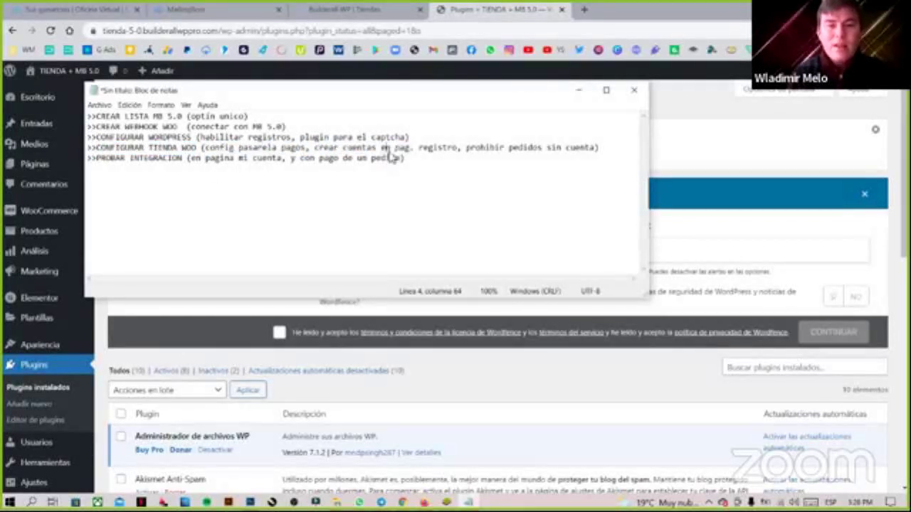
# Step: Review the account-creation and 'prohibir pedidos sin cuenta' tasks, then return to WordPress
pyautogui.click(456, 149)
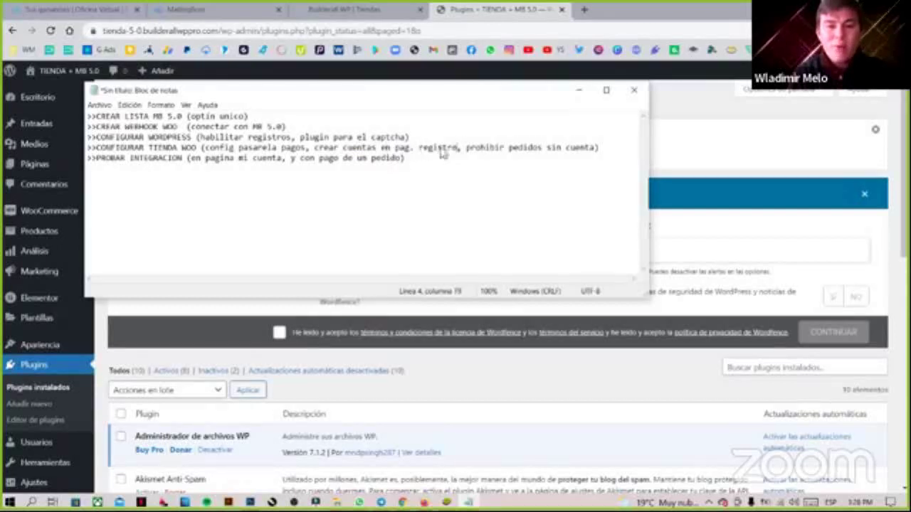
pyautogui.keyDown('shift'); pyautogui.click(317, 150); pyautogui.keyUp('shift')
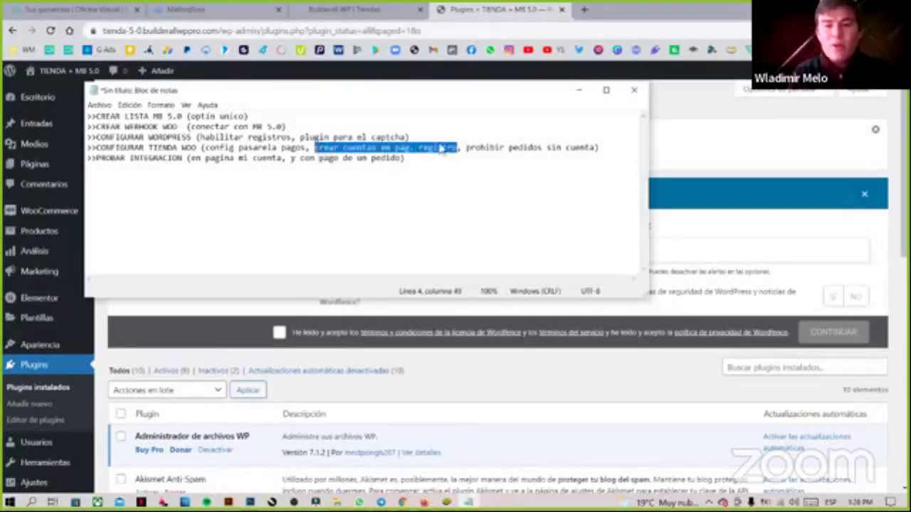
pyautogui.moveTo(463, 148); pyautogui.dragTo(594, 153)
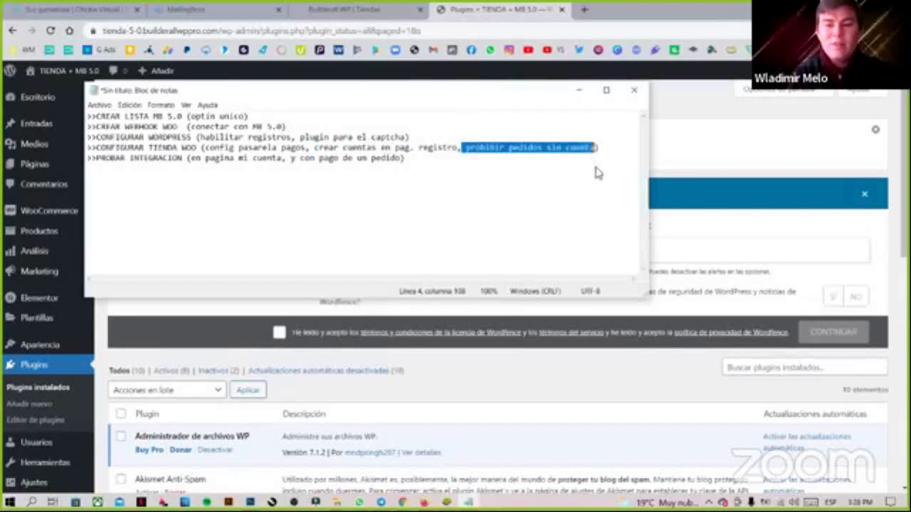
pyautogui.click(595, 151)
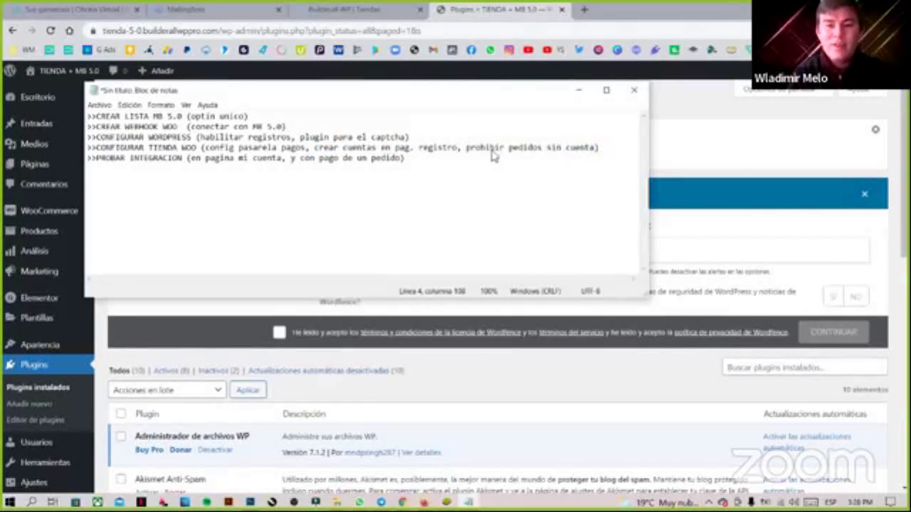
pyautogui.hotkey('ctrl', 'shift', 'Left')
pyautogui.hotkey('ctrl', 'shift', 'Left')
pyautogui.hotkey('ctrl', 'shift', 'Left')
pyautogui.hotkey('ctrl', 'shift', 'Left')
pyautogui.hotkey('ctrl', 'shift', 'Left')
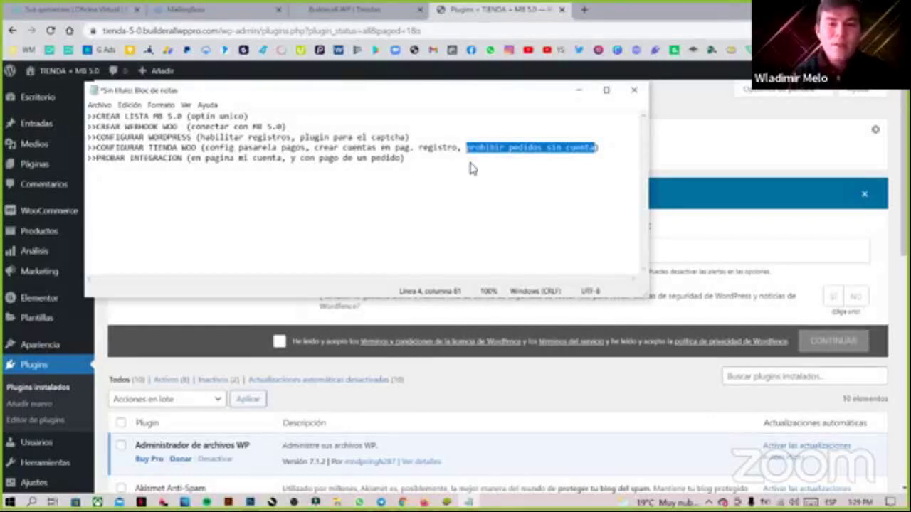
pyautogui.moveTo(457, 148); pyautogui.dragTo(316, 149)
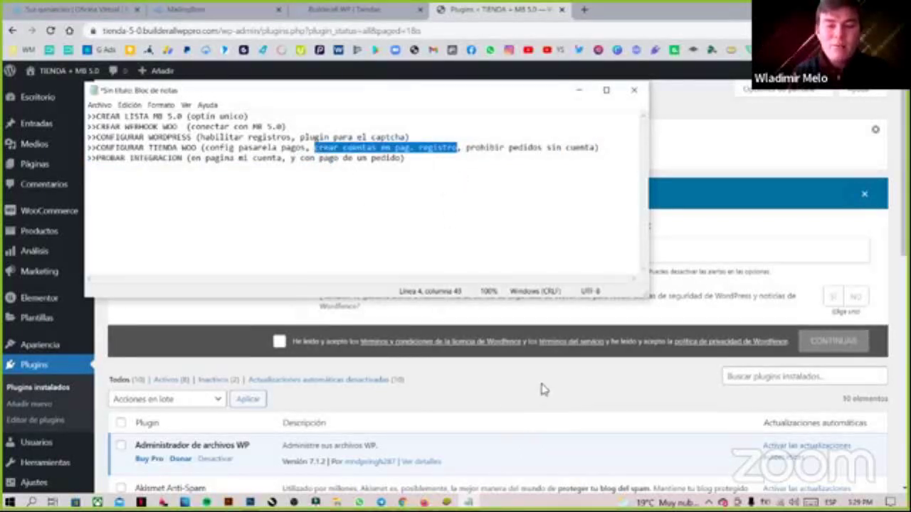
pyautogui.hotkey('alt', 'Tab')
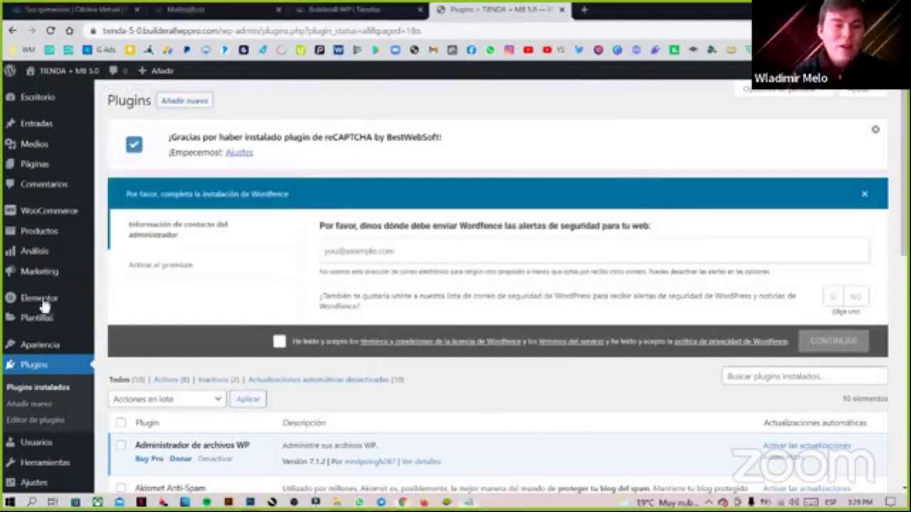
# Step: In WooCommerce Ajustes > Cuentas y privacidad, toggle guest checkout on and back off, leaving it unticked
pyautogui.moveTo(60, 213)
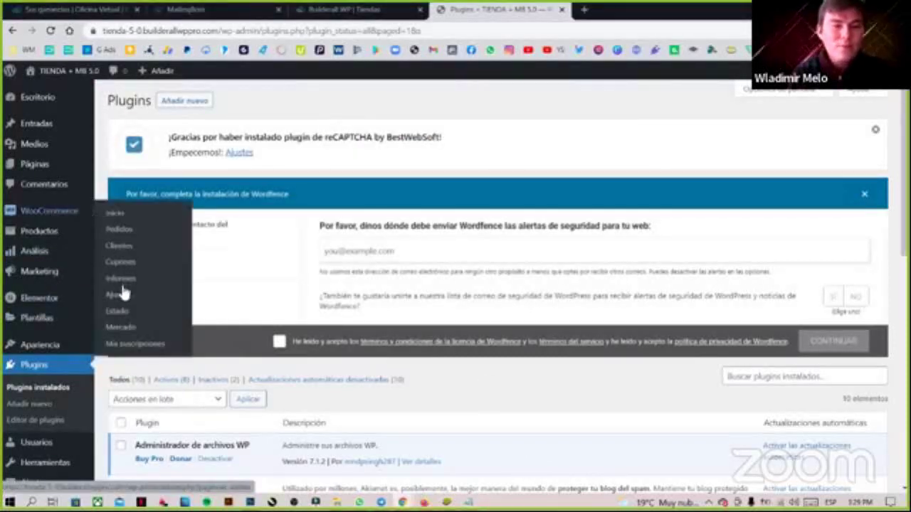
pyautogui.click(189, 297)
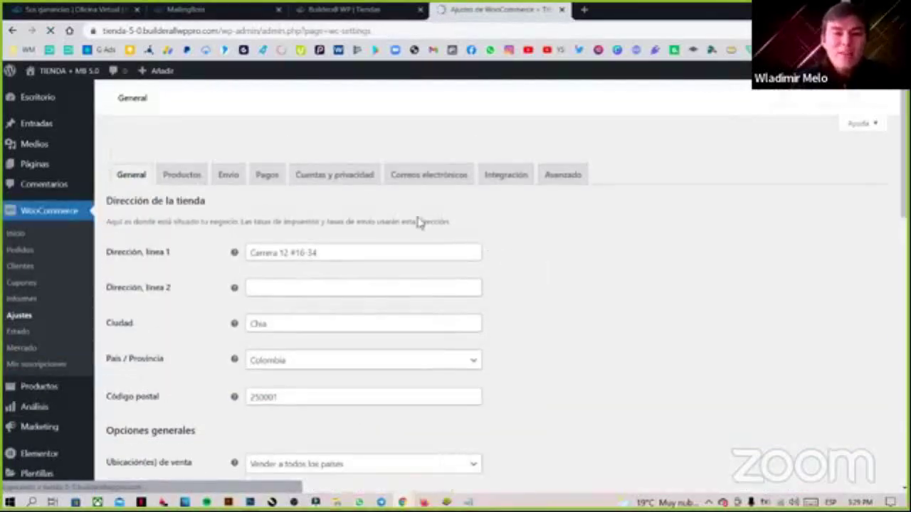
pyautogui.click(333, 155)
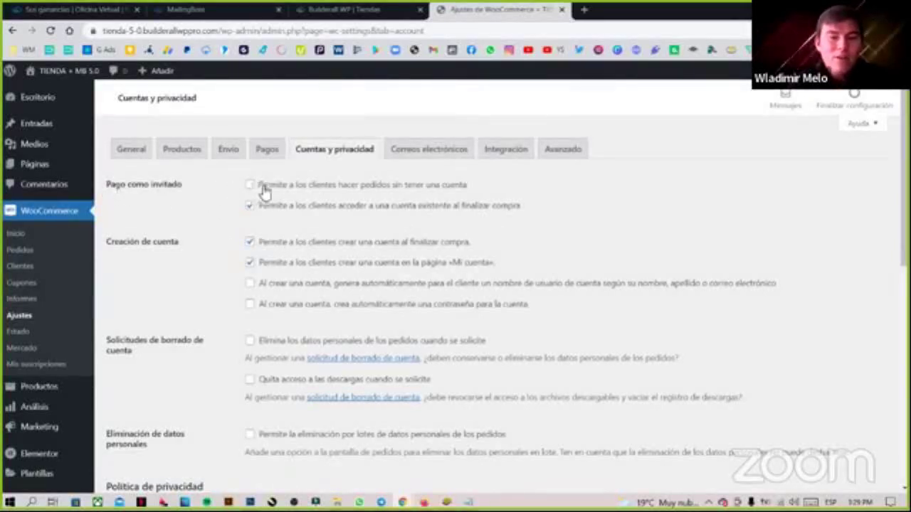
pyautogui.click(274, 188)
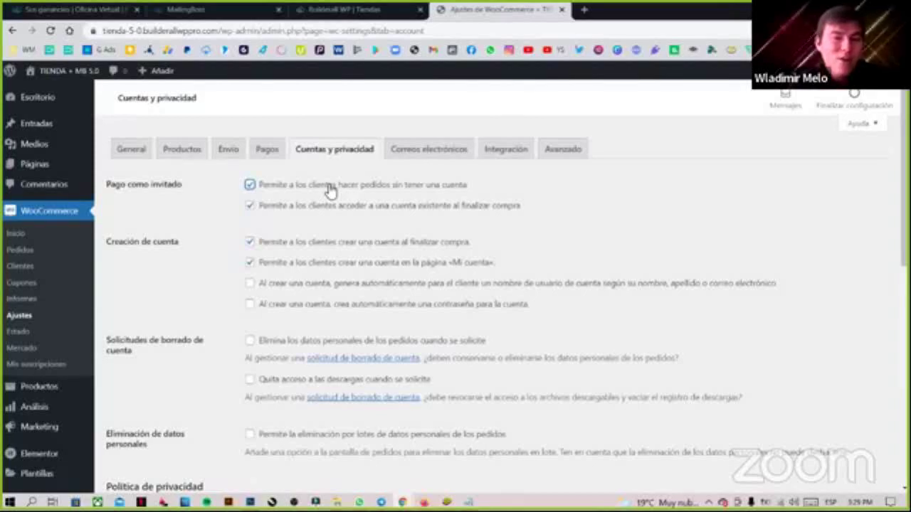
pyautogui.click(285, 188)
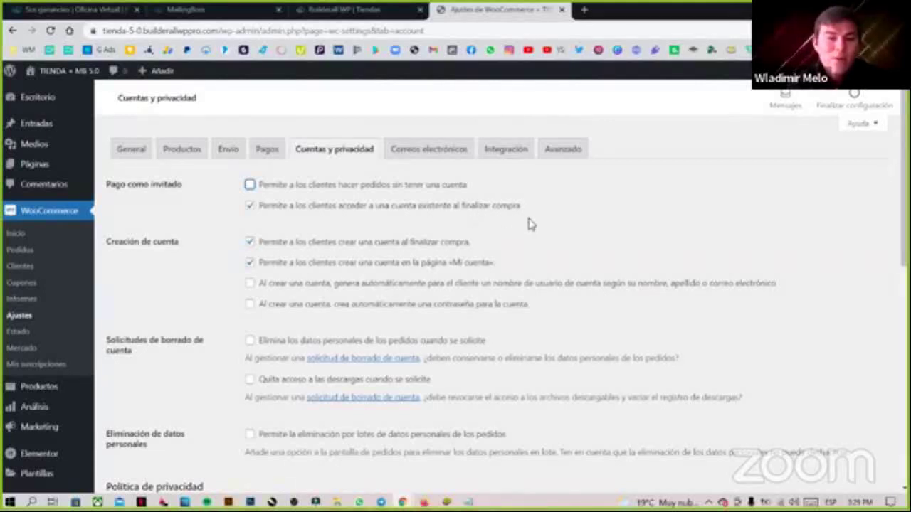
pyautogui.scroll(-1, 264, 215)
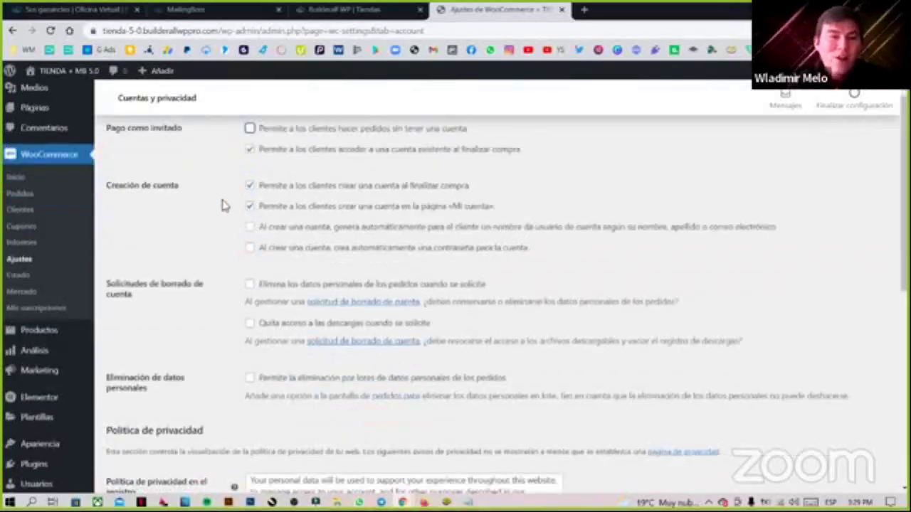
pyautogui.scroll(-1, 206, 198)
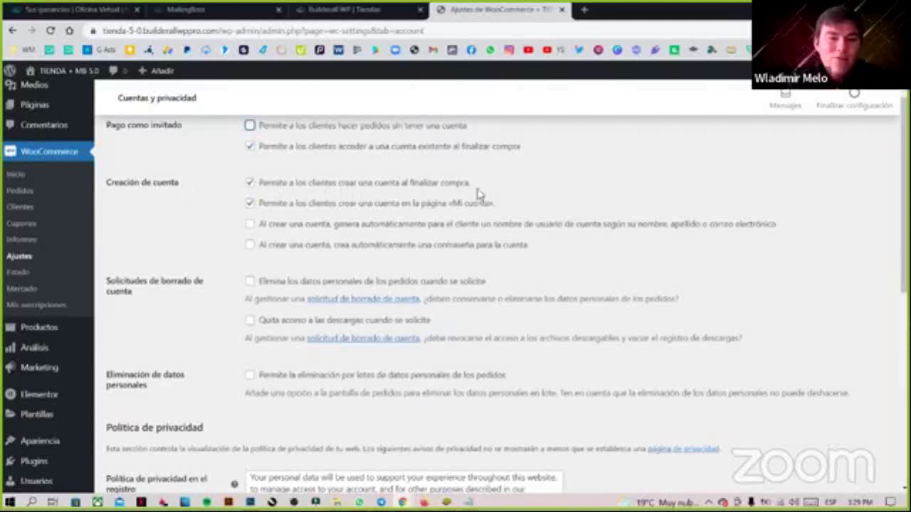
pyautogui.moveTo(486, 186); pyautogui.dragTo(256, 186)
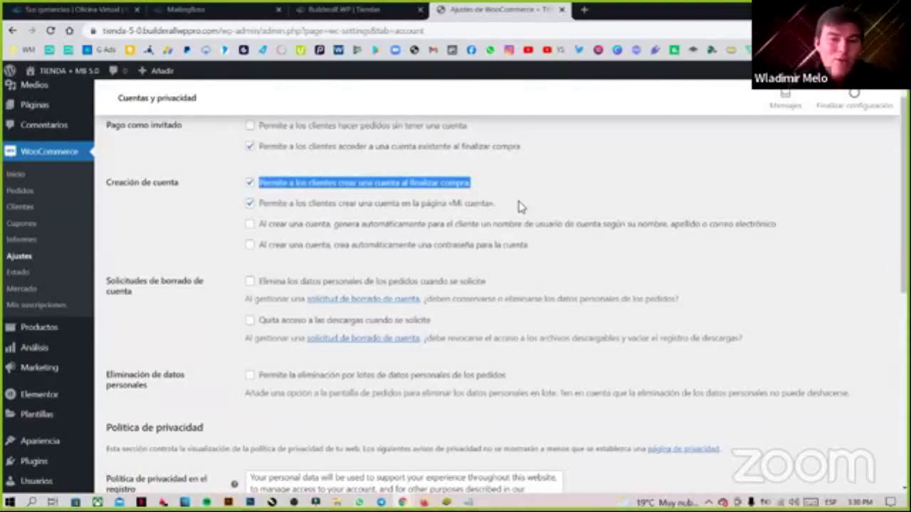
pyautogui.click(499, 206)
pyautogui.moveTo(494, 205); pyautogui.dragTo(257, 207)
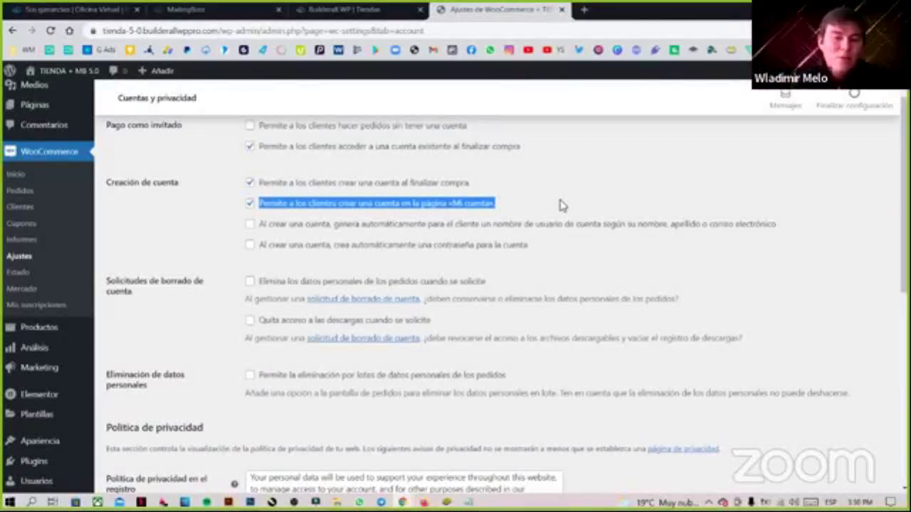
pyautogui.click(560, 206)
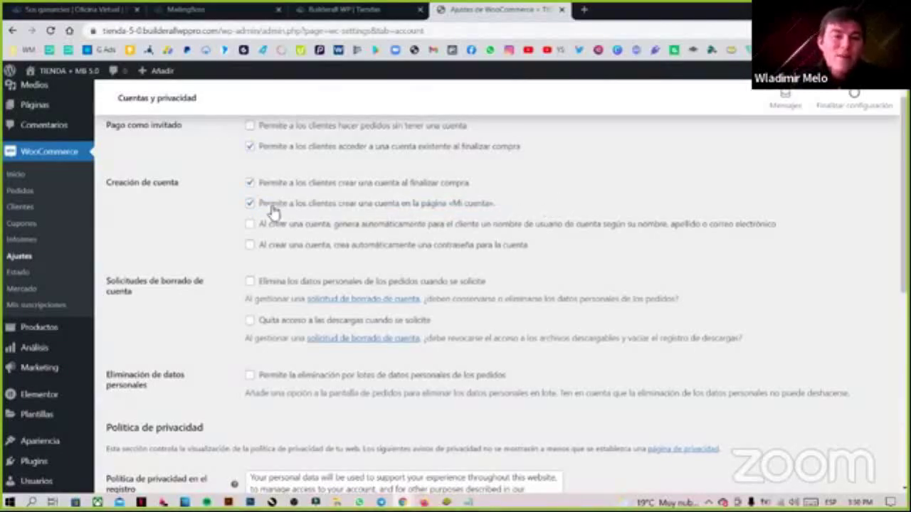
pyautogui.moveTo(257, 205); pyautogui.dragTo(538, 211)
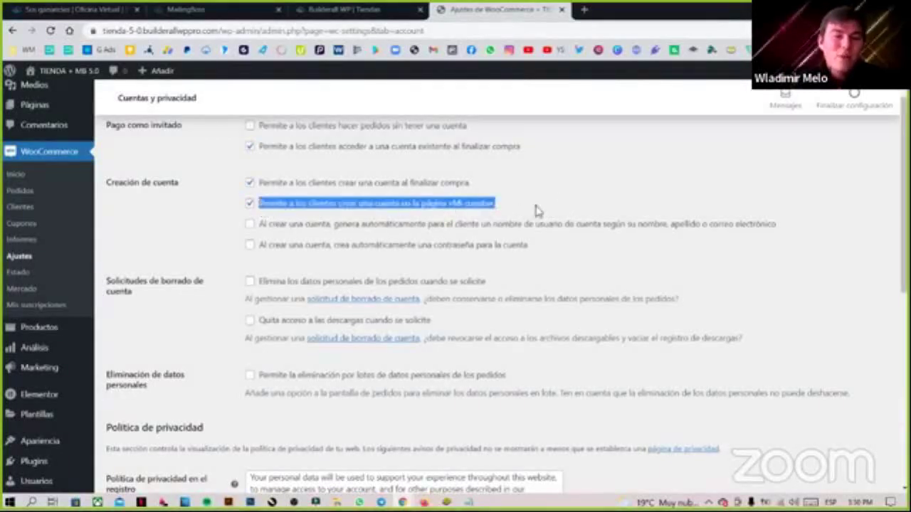
pyautogui.click(545, 208)
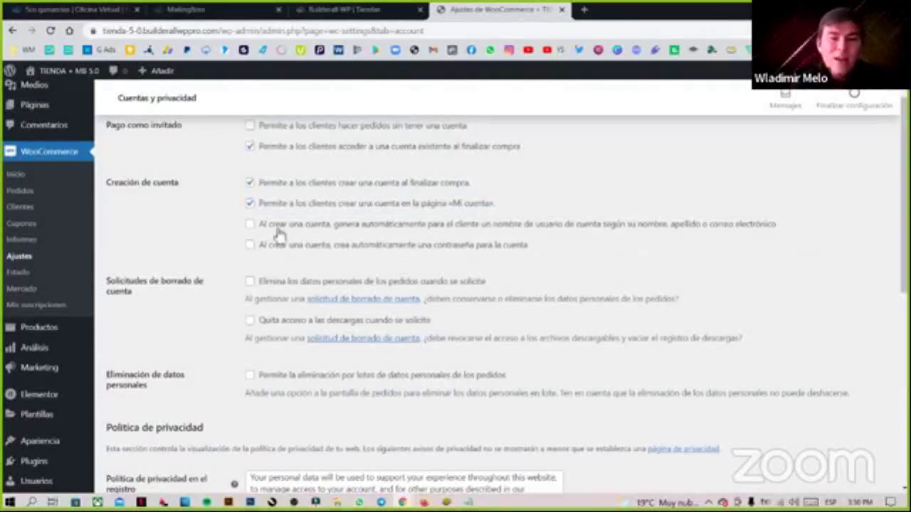
pyautogui.moveTo(228, 233); pyautogui.dragTo(306, 230)
pyautogui.click(797, 225)
pyautogui.click(788, 222)
pyautogui.moveTo(776, 225); pyautogui.dragTo(256, 230)
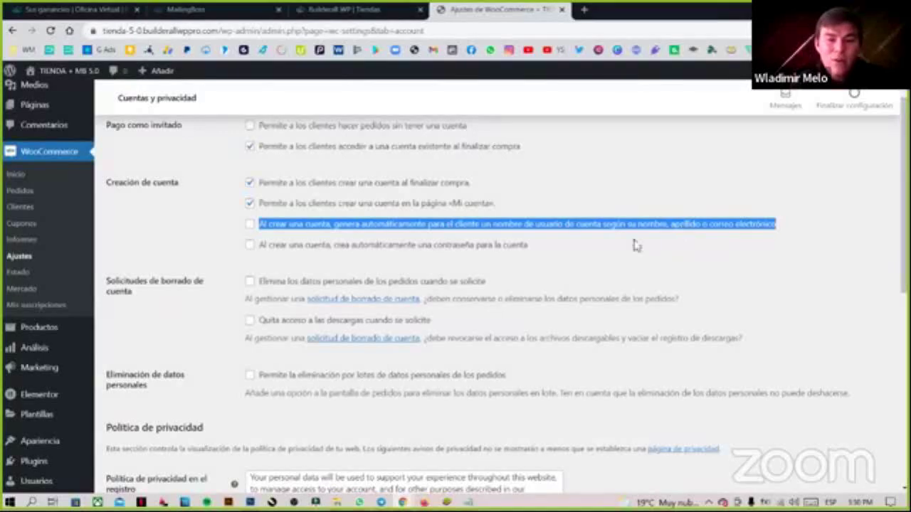
pyautogui.tripleClick(302, 253)
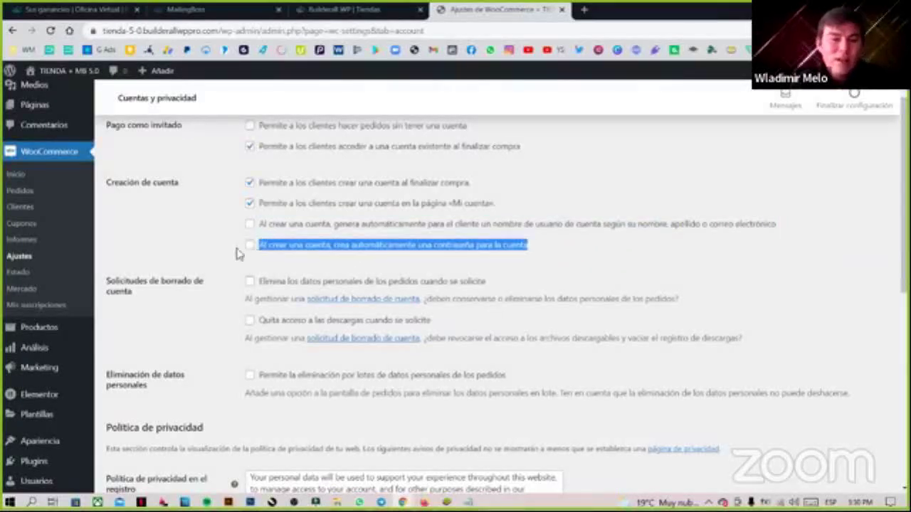
pyautogui.click(395, 208)
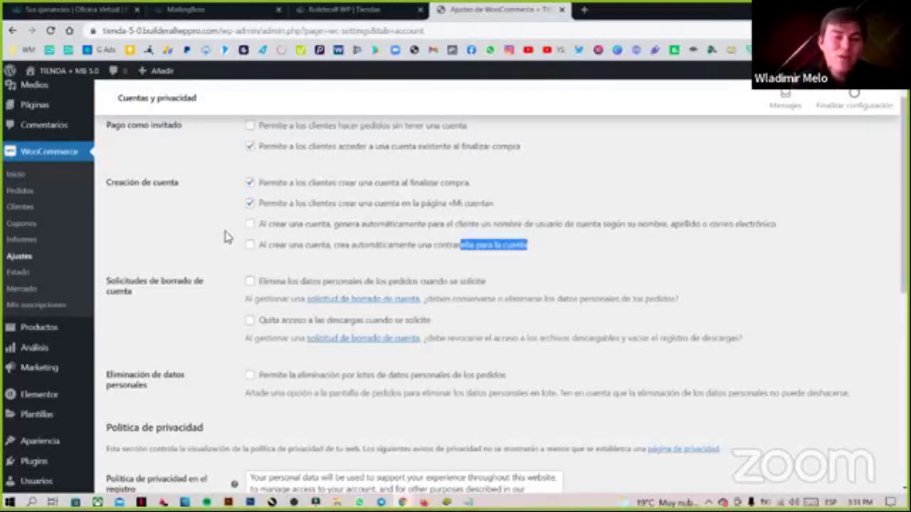
pyautogui.scroll(-5, 494, 346)
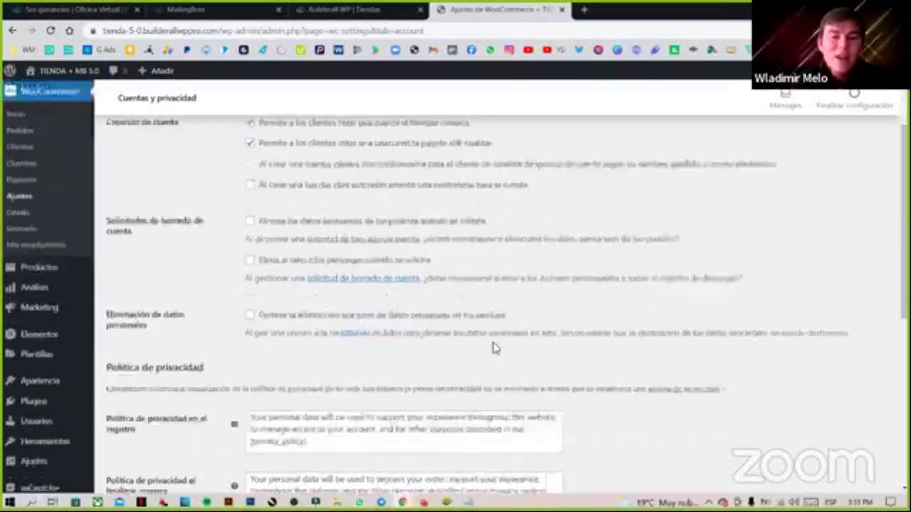
pyautogui.scroll(-3, 490, 342)
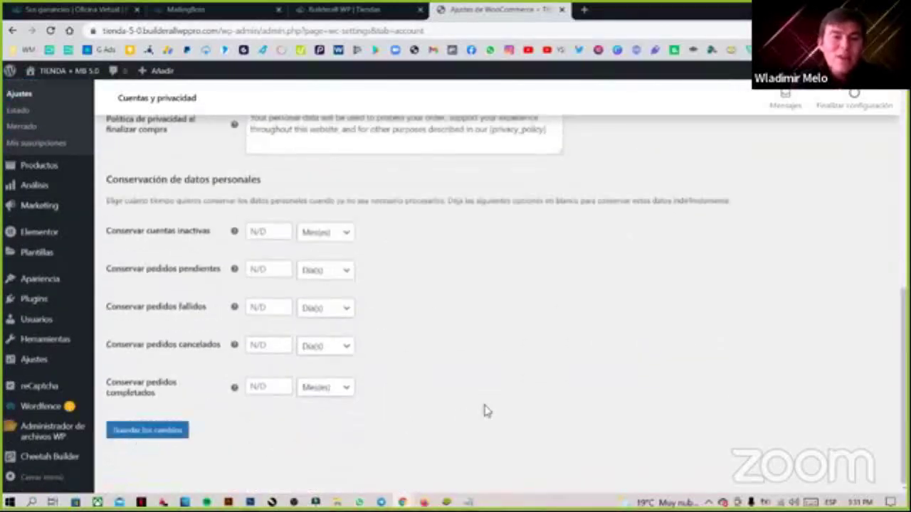
pyautogui.scroll(5, 469, 402)
pyautogui.scroll(3, 463, 363)
pyautogui.scroll(-1, 470, 327)
pyautogui.scroll(1, 284, 270)
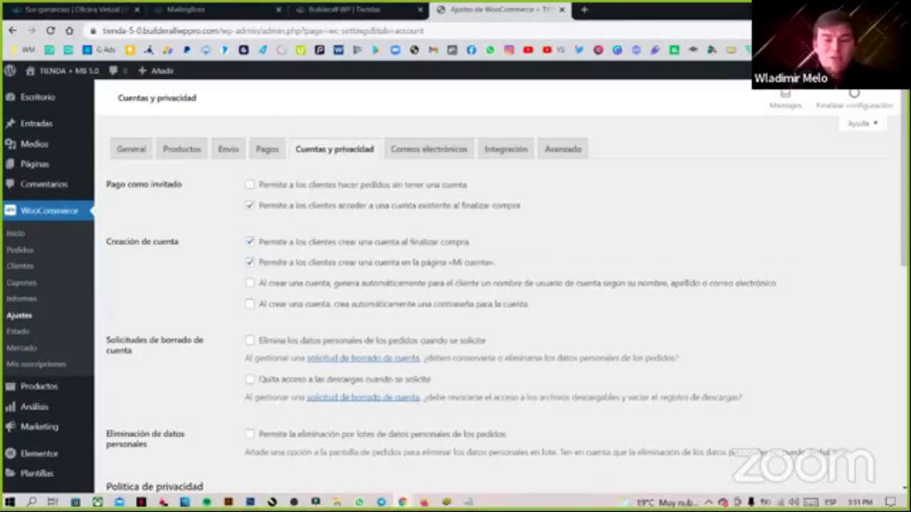
pyautogui.hotkey('alt', 'Tab')
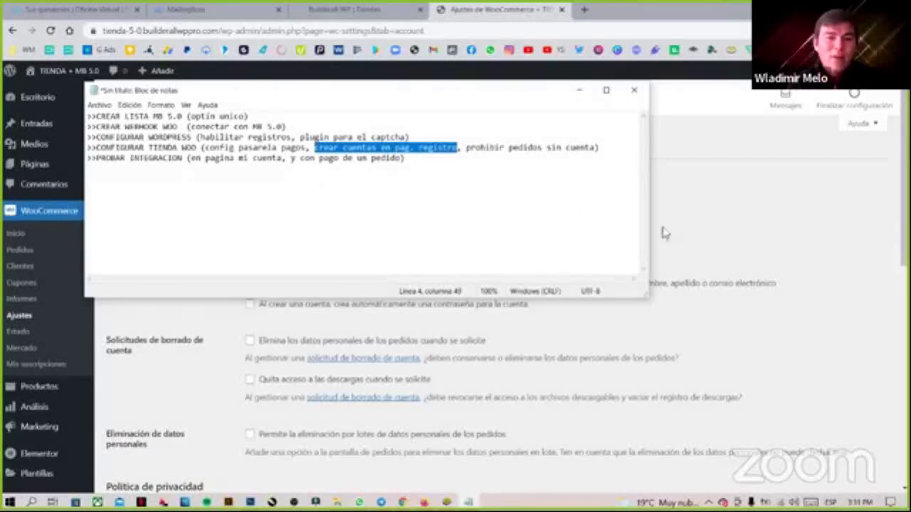
pyautogui.hotkey('alt', 'Tab')
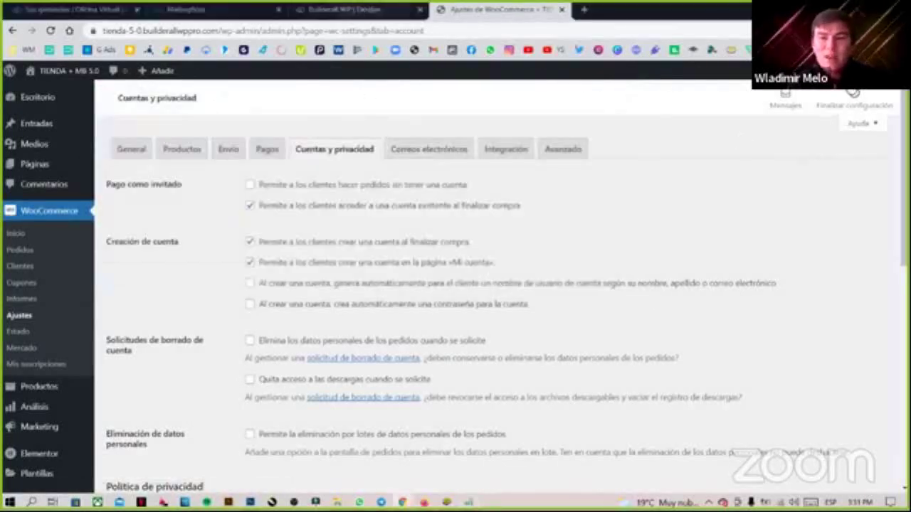
pyautogui.moveTo(815, 140)
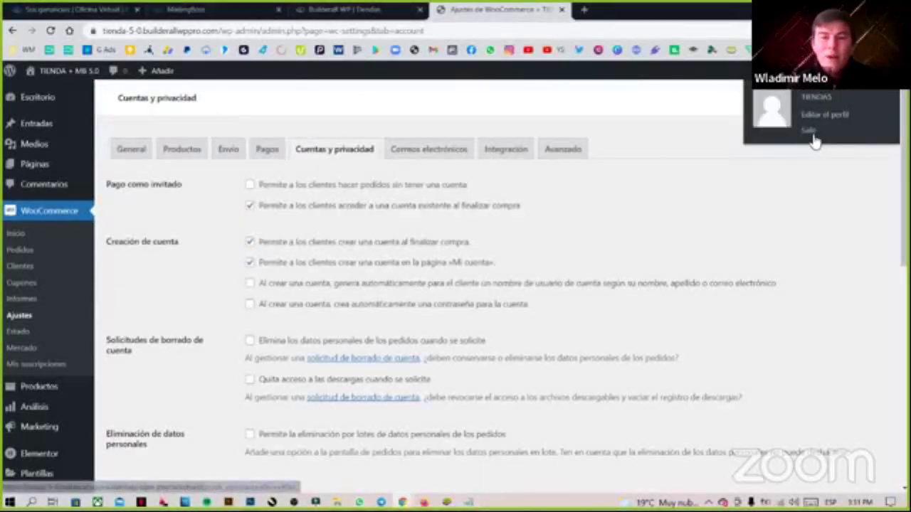
# Step: Go to Usuarios > Todos los usuarios, confirm Salir, and review the single administrator row
pyautogui.scroll(-3, 14, 360)
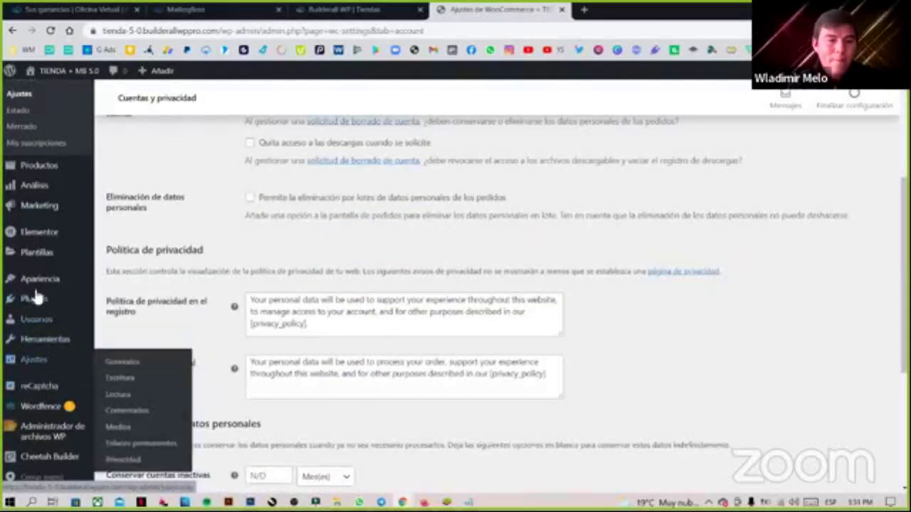
pyautogui.click(147, 322)
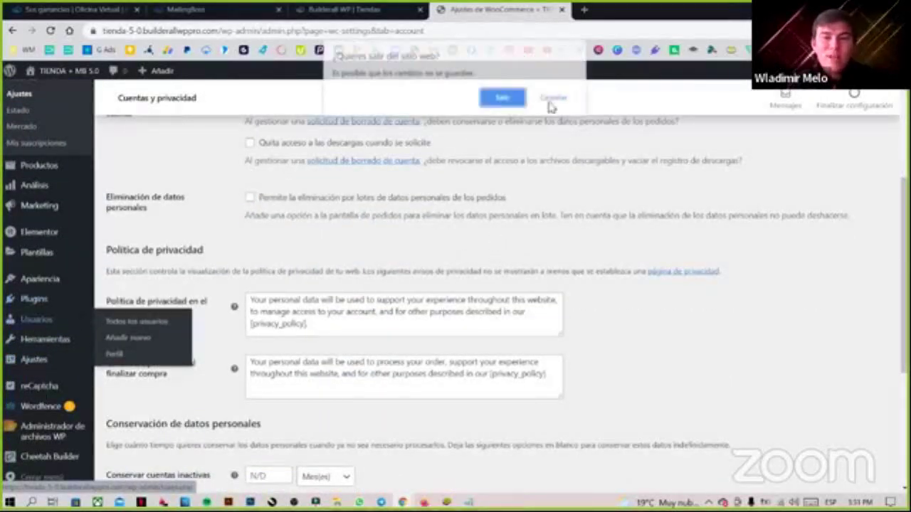
pyautogui.click(502, 97)
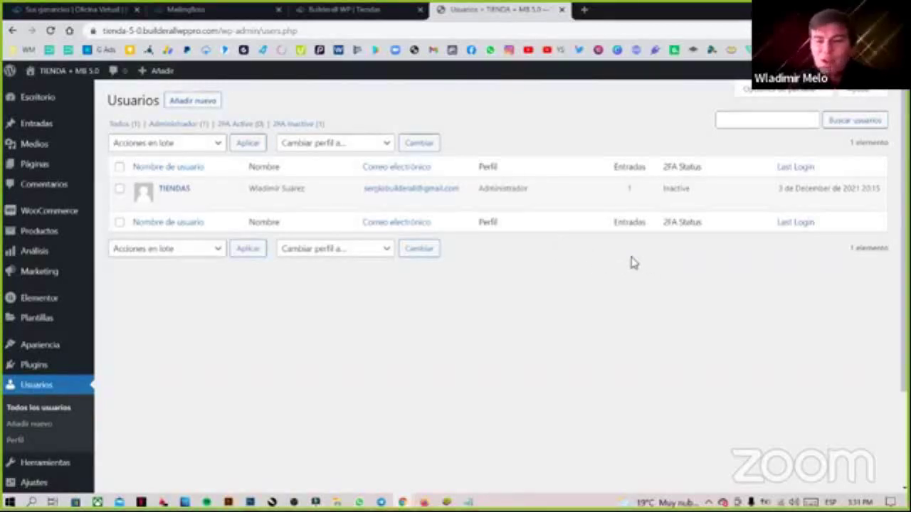
pyautogui.moveTo(541, 207); pyautogui.dragTo(545, 325)
pyautogui.click(785, 244)
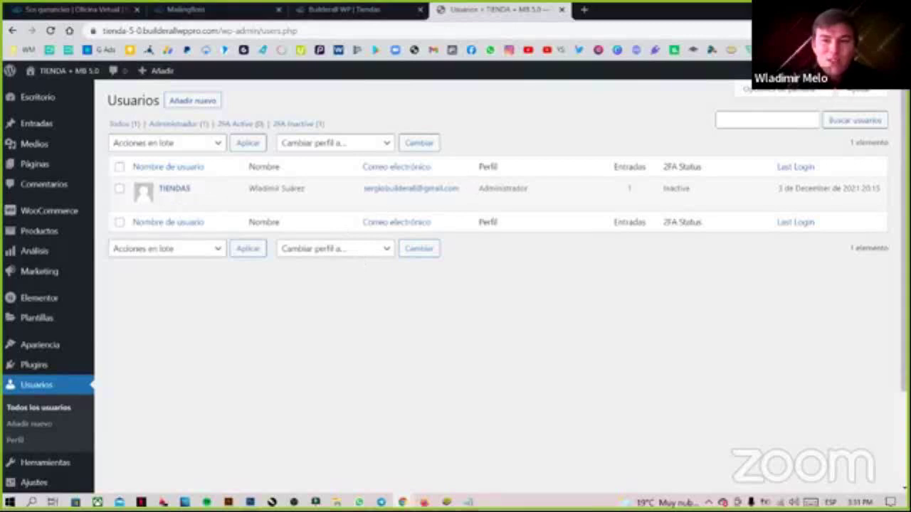
# Step: Log out of the WordPress admin and load the store's home page from the bare domain
pyautogui.moveTo(805, 117)
pyautogui.click(809, 142)
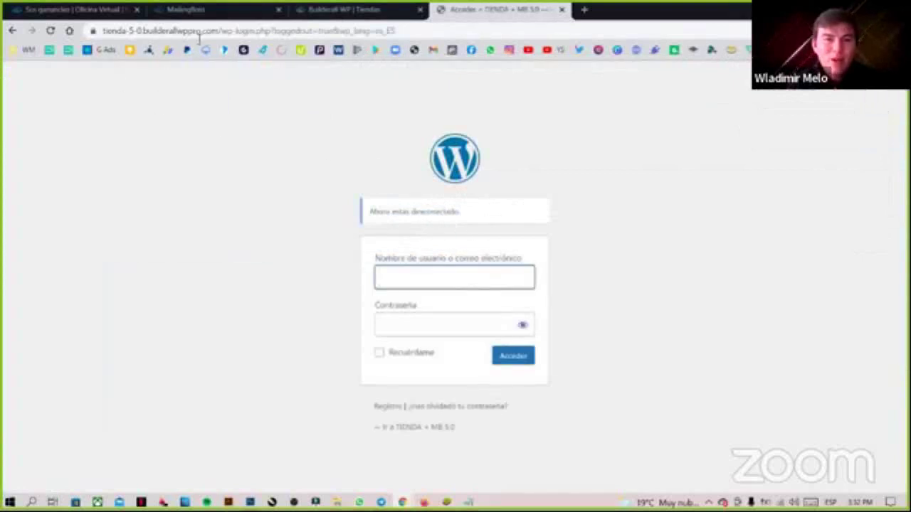
pyautogui.moveTo(225, 31); pyautogui.dragTo(498, 32)
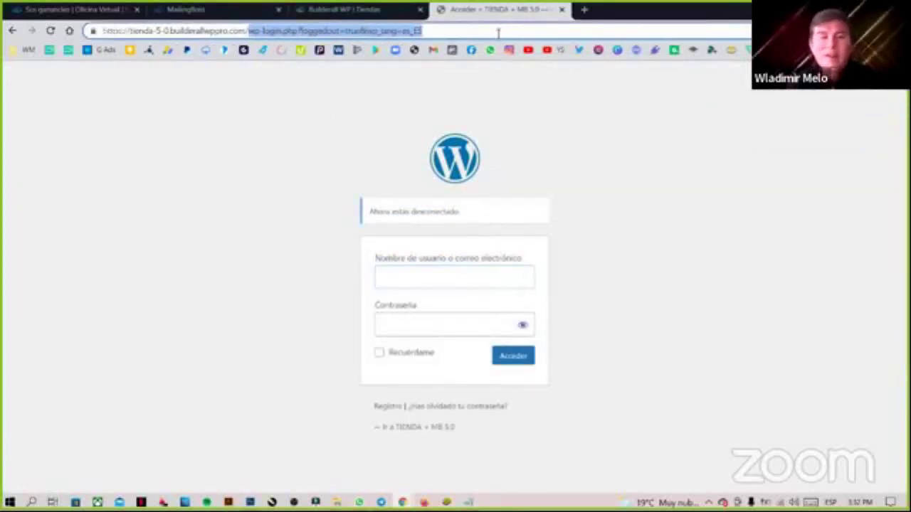
pyautogui.press('BackSpace')
pyautogui.press('Return')
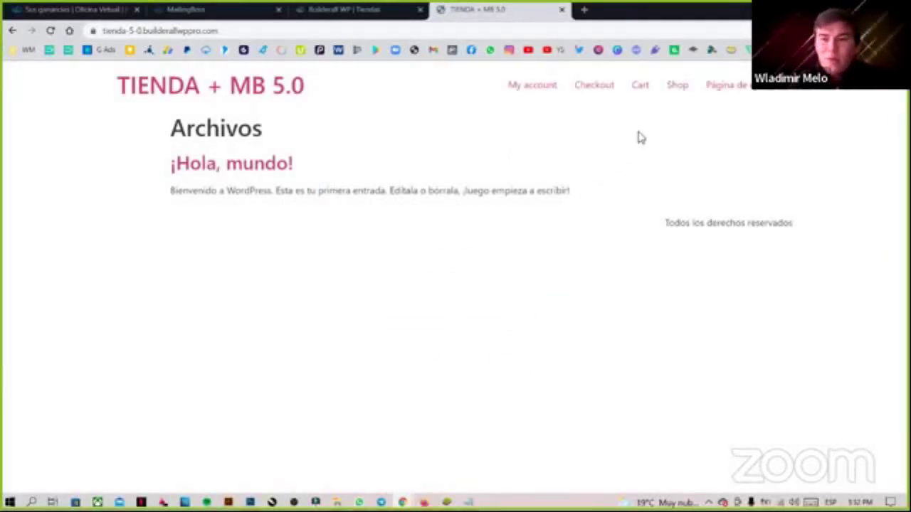
# Step: Open the store's My account page and check its Registrarse sign-up form
pyautogui.click(547, 93)
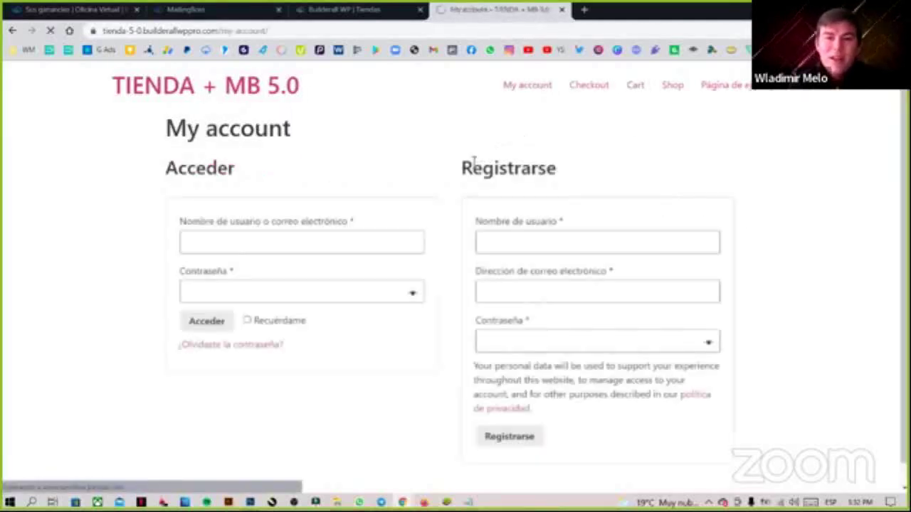
pyautogui.moveTo(464, 171); pyautogui.dragTo(564, 172)
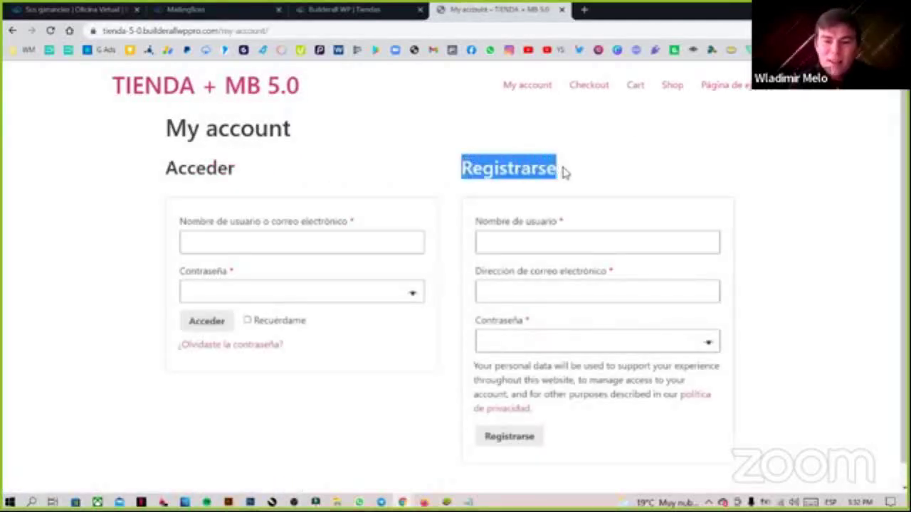
pyautogui.click(563, 170)
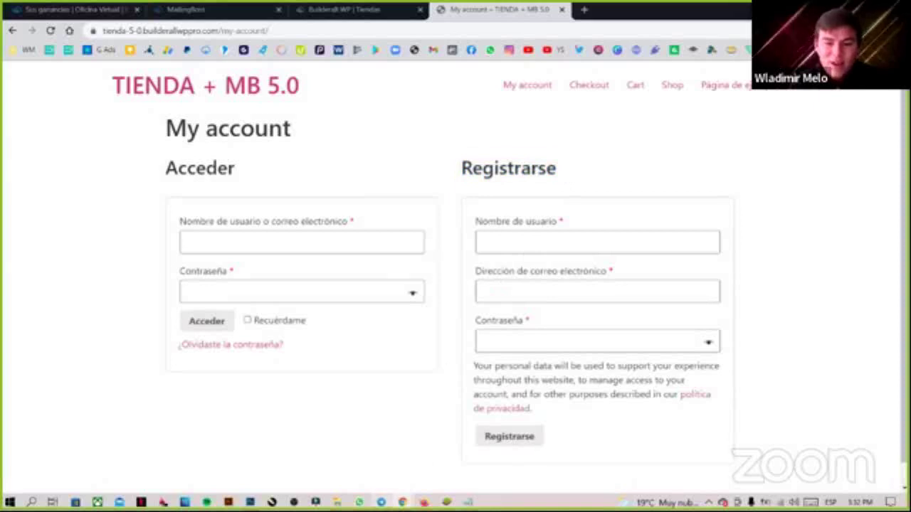
pyautogui.moveTo(402, 502)
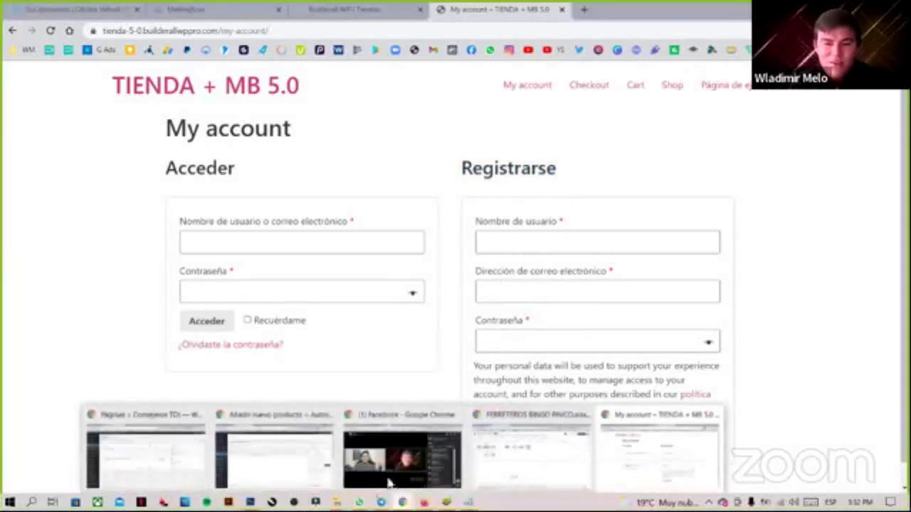
pyautogui.click(410, 473)
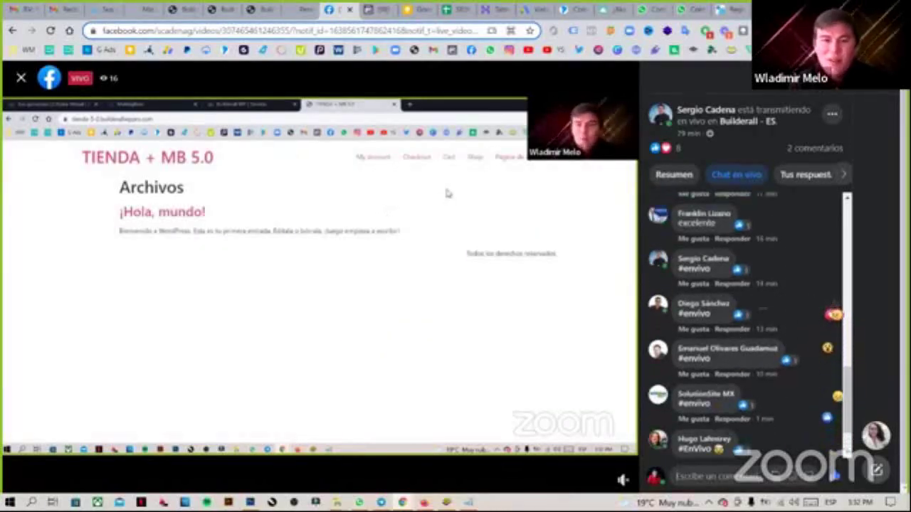
pyautogui.press('super+Down')
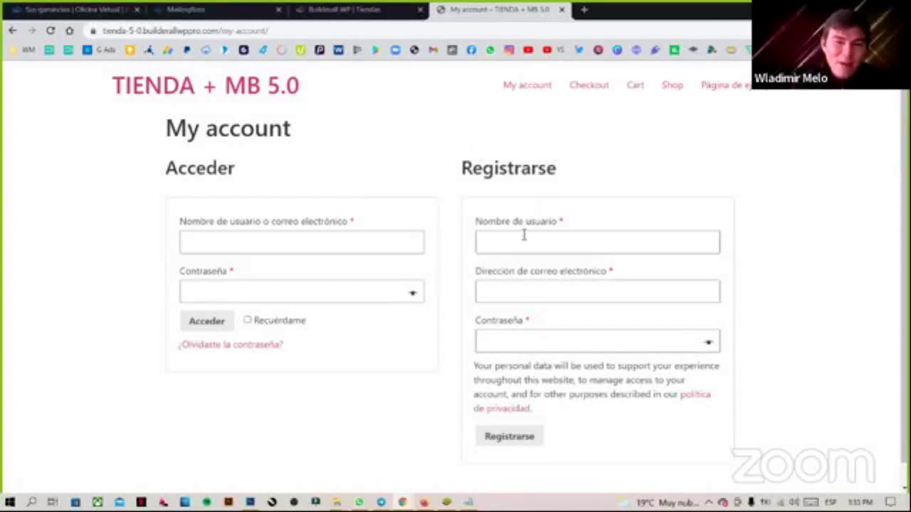
# Step: Fill the Registrarse form with a username, the suggested email and a password, and submit it
pyautogui.click(590, 240)
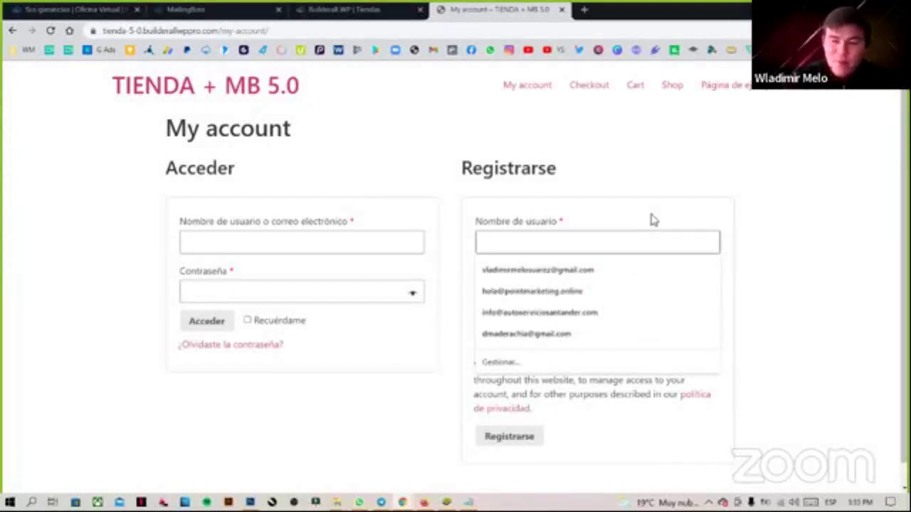
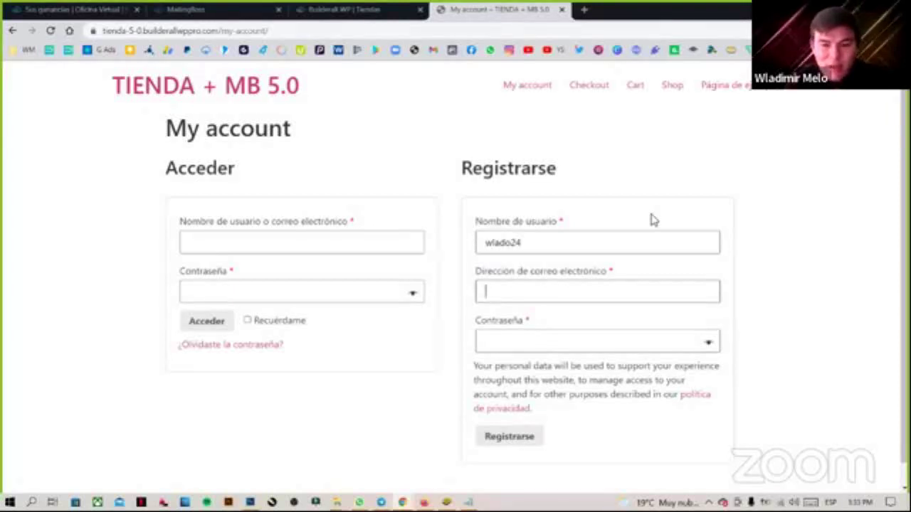
pyautogui.press('Down')
pyautogui.press('Tab')
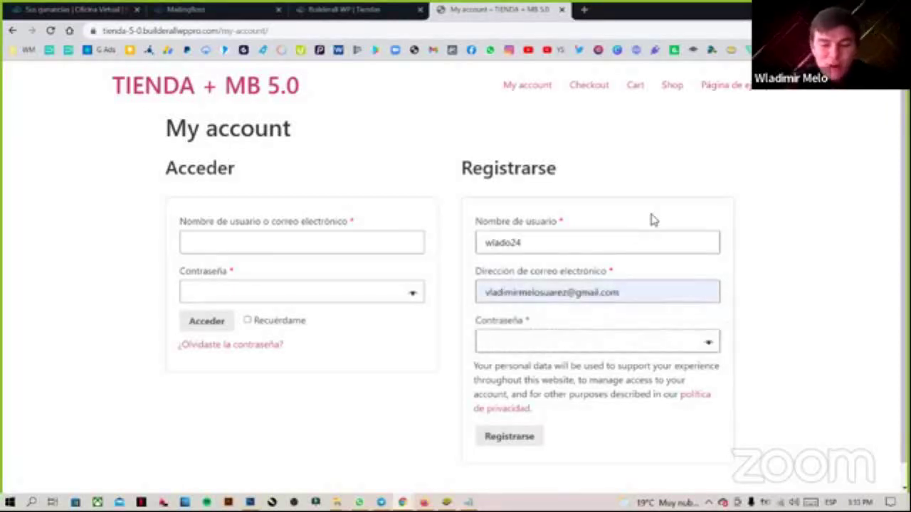
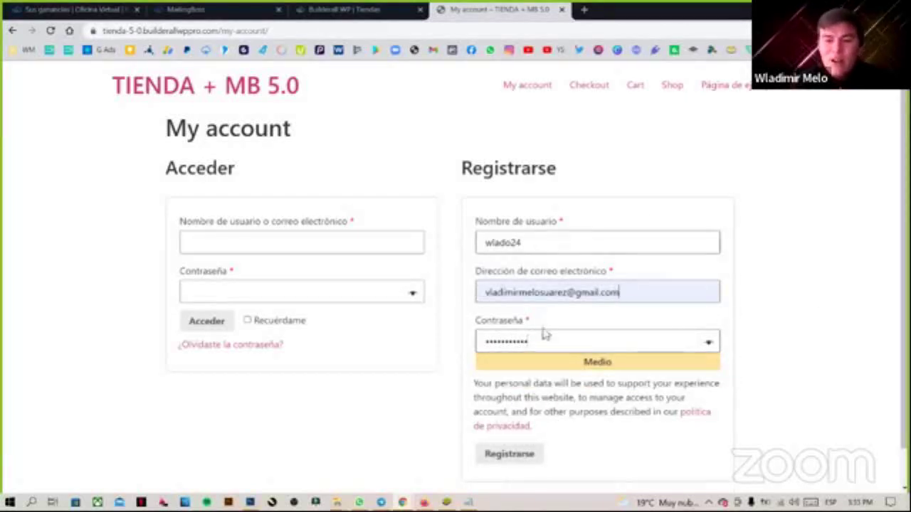
pyautogui.click(478, 299)
pyautogui.click(744, 344)
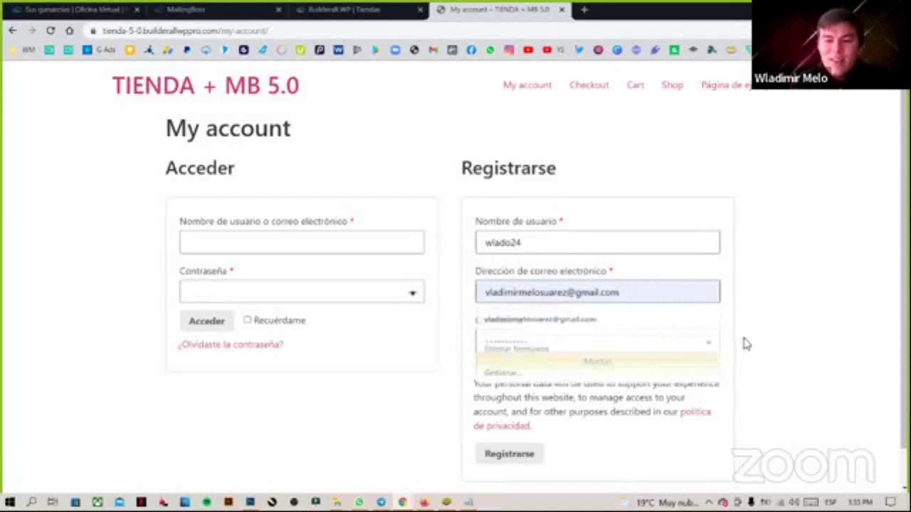
pyautogui.click(535, 451)
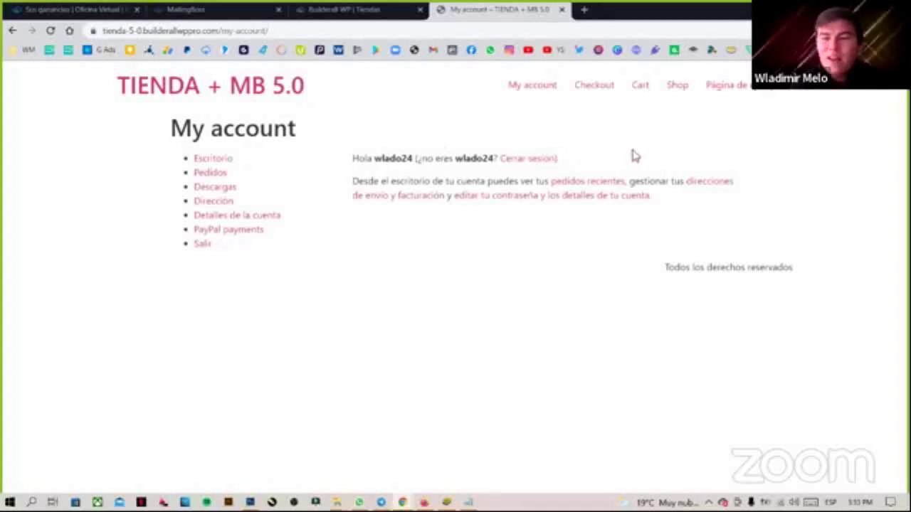
pyautogui.click(240, 7)
# Step: In MailingBoss, open the subscribers of the TIENDA + MB 5.0 list from Suscriptores > Listas
pyautogui.click(290, 172)
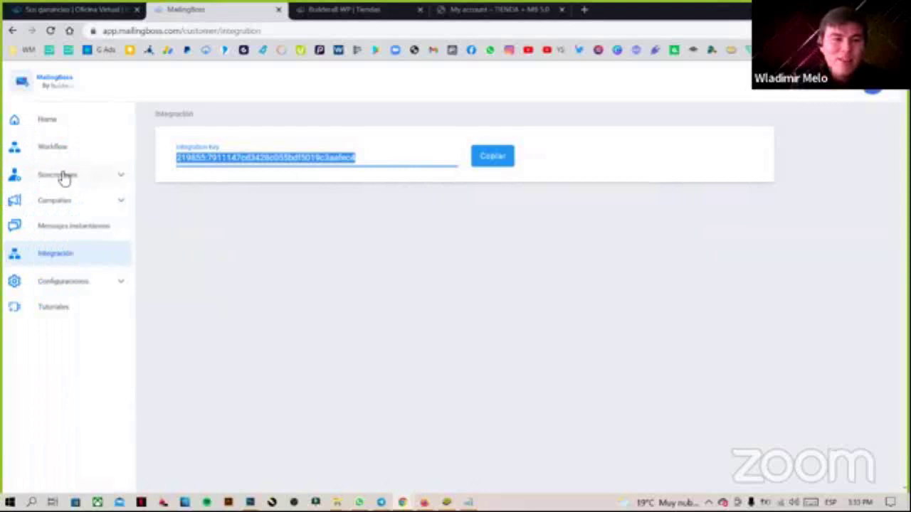
pyautogui.click(62, 177)
pyautogui.click(124, 201)
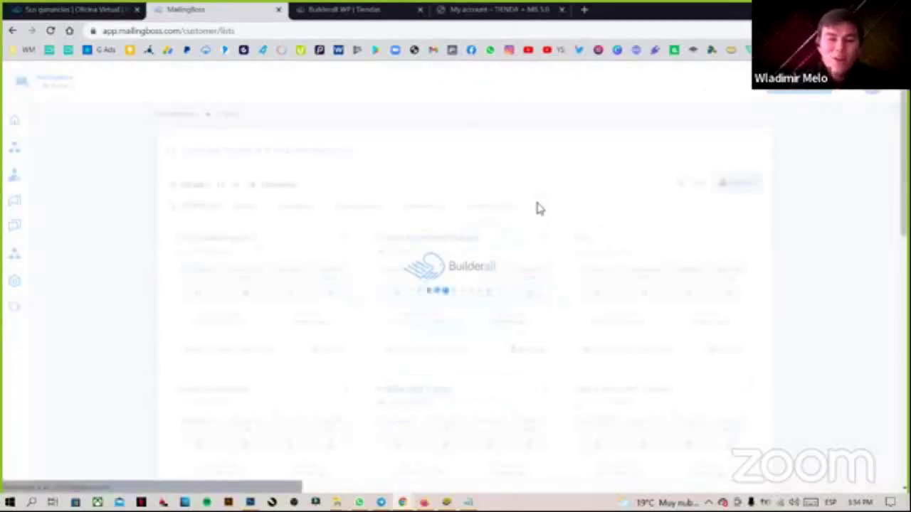
pyautogui.scroll(-5, 560, 271)
pyautogui.scroll(-5, 559, 290)
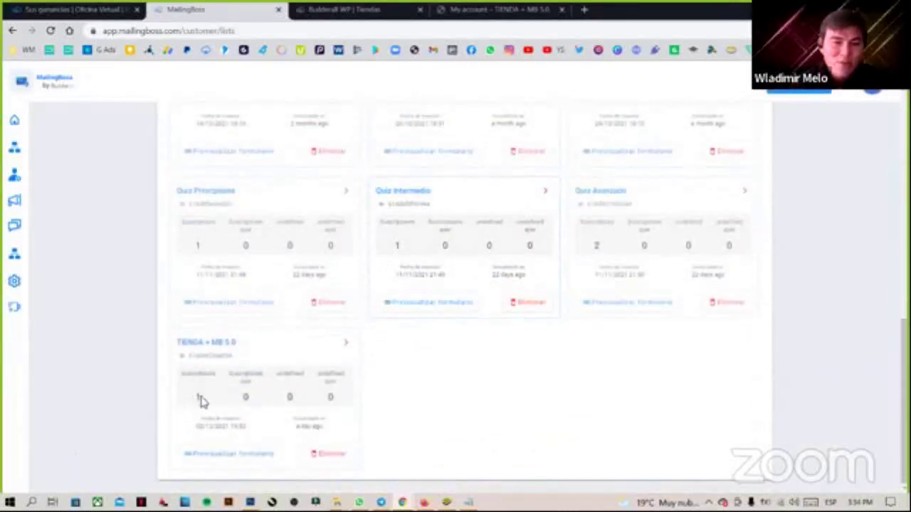
pyautogui.click(349, 344)
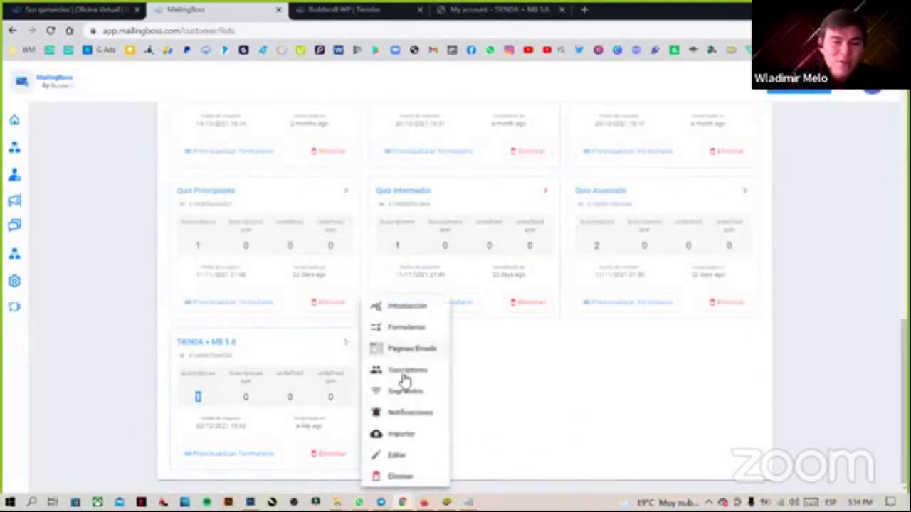
pyautogui.click(406, 373)
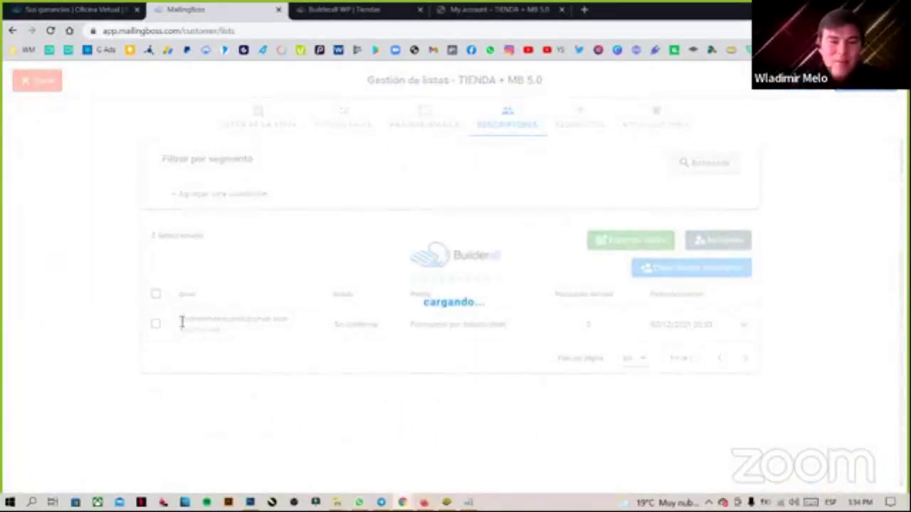
# Step: Check the new subscriber's email, creation date and Formulario por defecto(Web) source, then return to the store
pyautogui.tripleClick(230, 320)
pyautogui.click(364, 378)
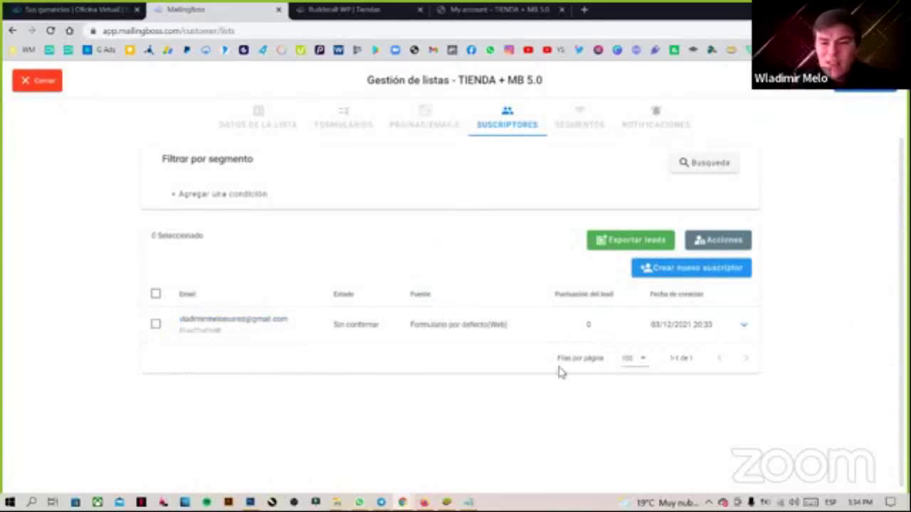
pyautogui.moveTo(655, 325); pyautogui.dragTo(714, 324)
pyautogui.click(713, 324)
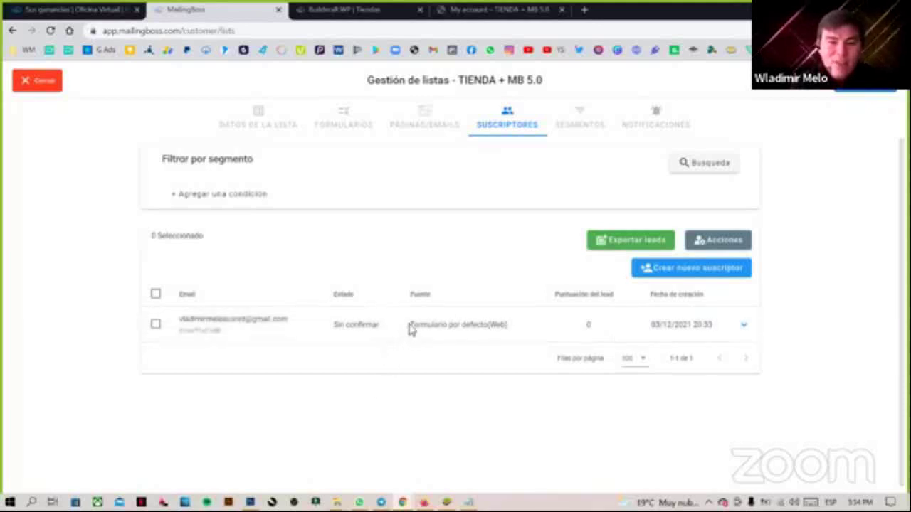
pyautogui.moveTo(410, 326); pyautogui.dragTo(511, 327)
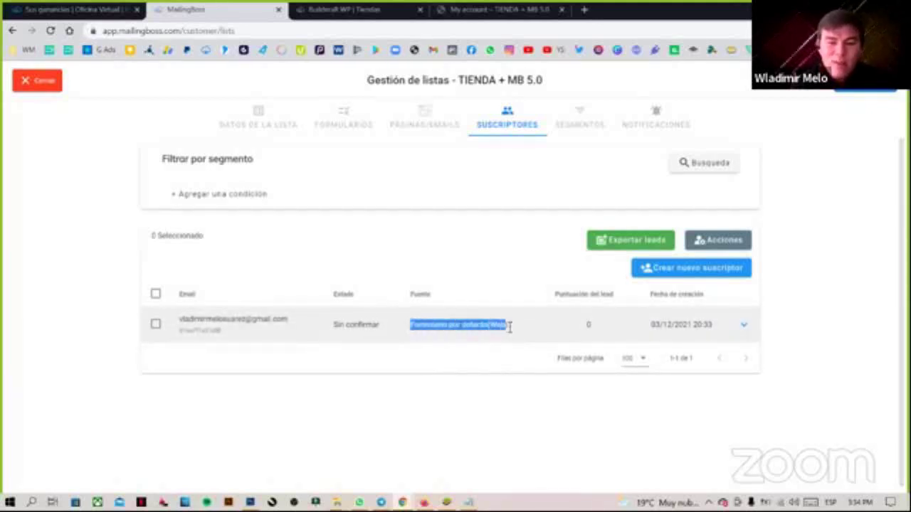
pyautogui.click(485, 327)
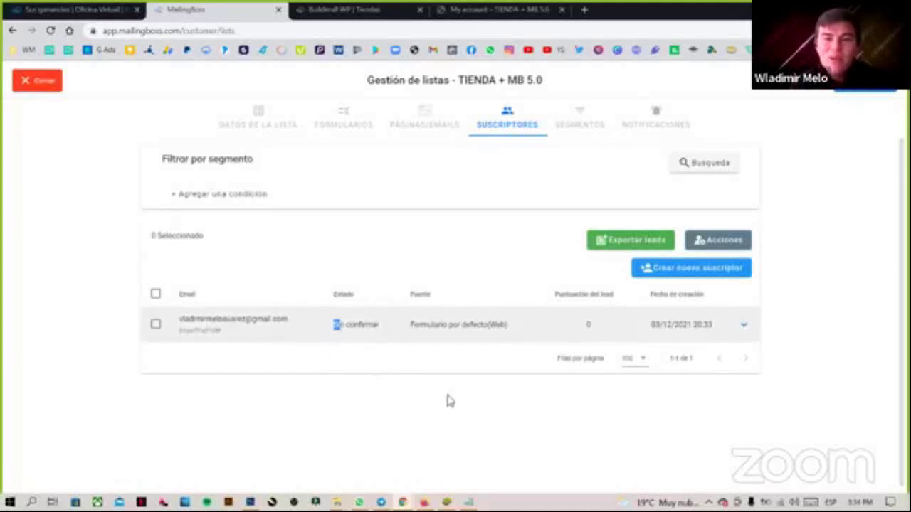
pyautogui.click(490, 10)
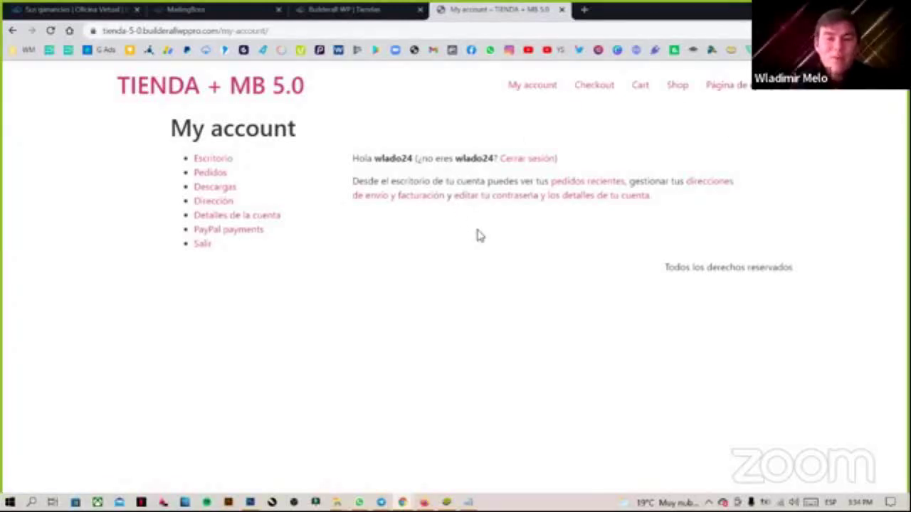
# Step: Log out of the customer account and log back in with the administrator credentials
pyautogui.click(534, 162)
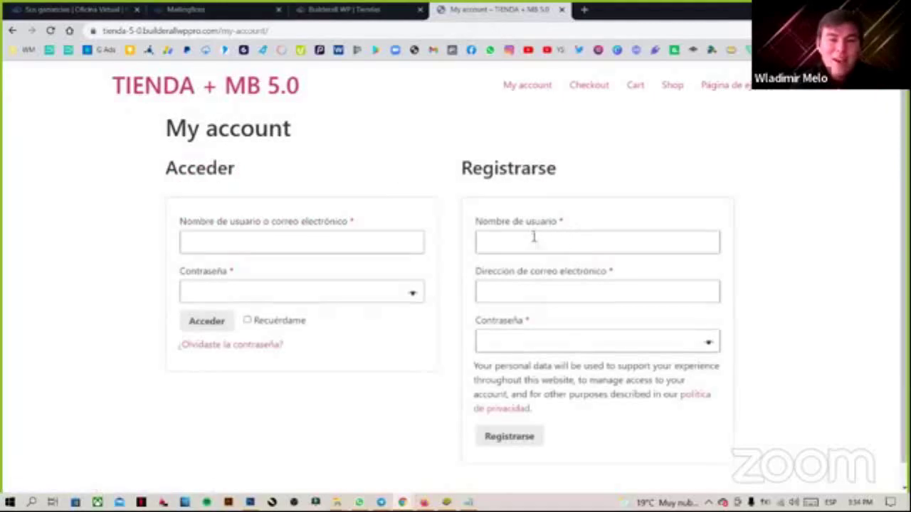
pyautogui.click(288, 245)
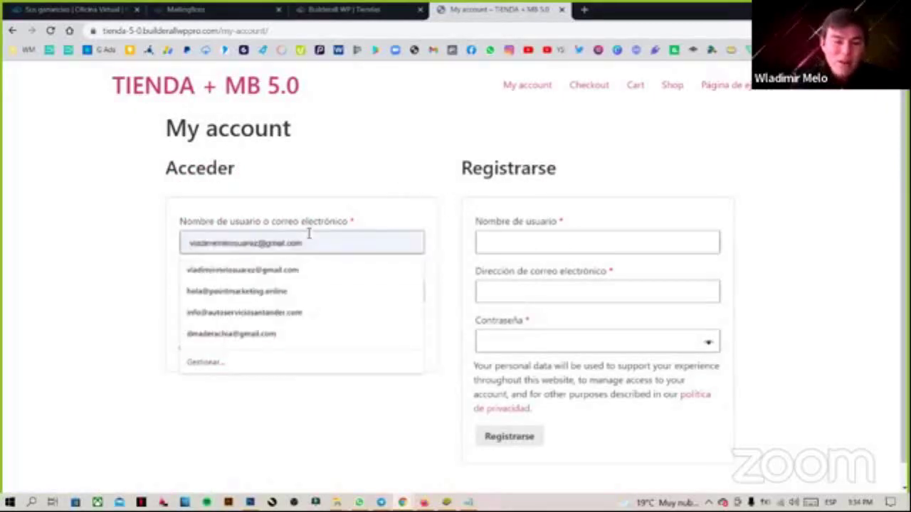
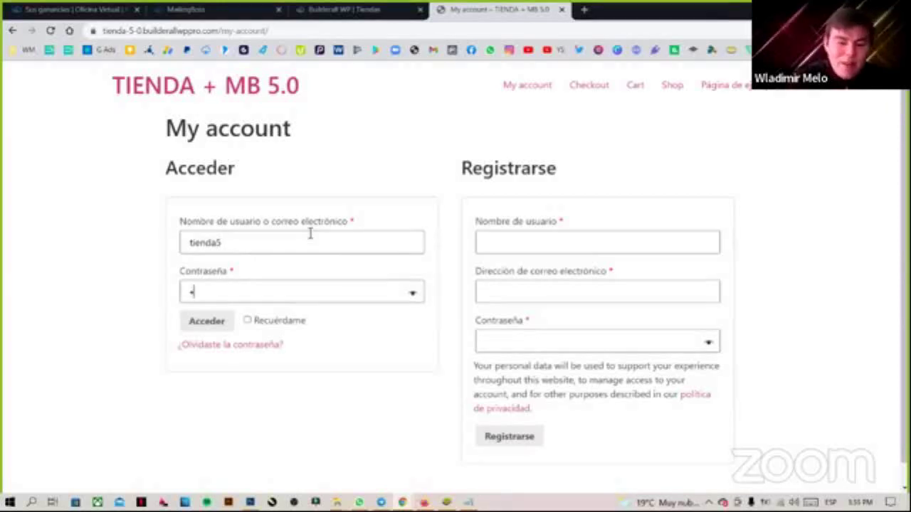
pyautogui.press('Return')
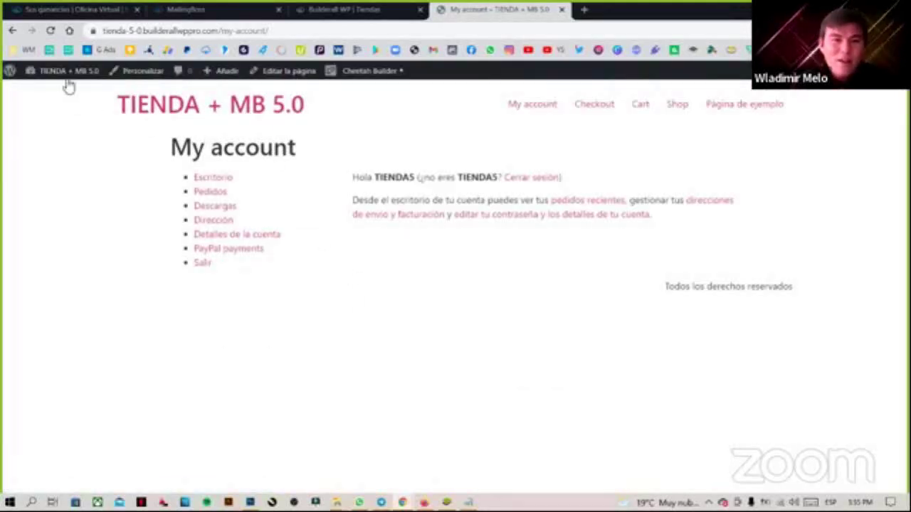
# Step: Go to the admin dashboard's Usuarios list and review the new Cliente account's username and email
pyautogui.click(68, 85)
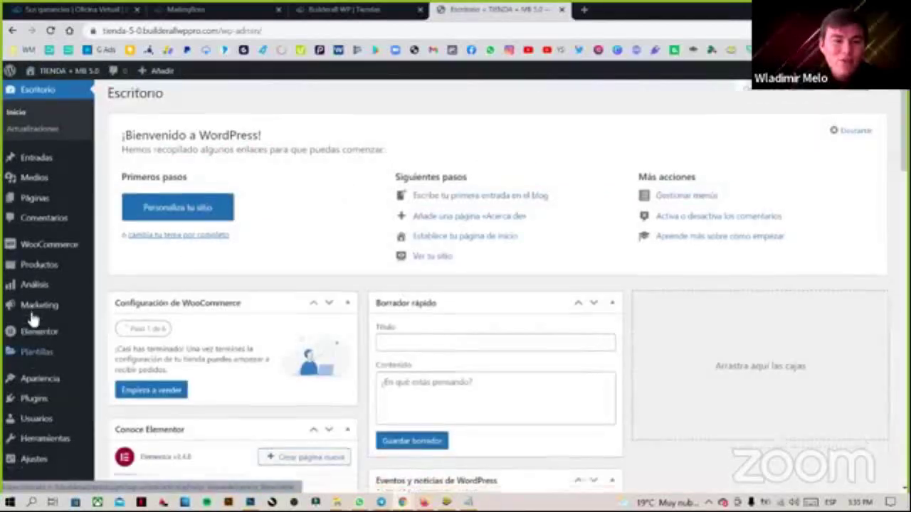
pyautogui.scroll(-3, 36, 320)
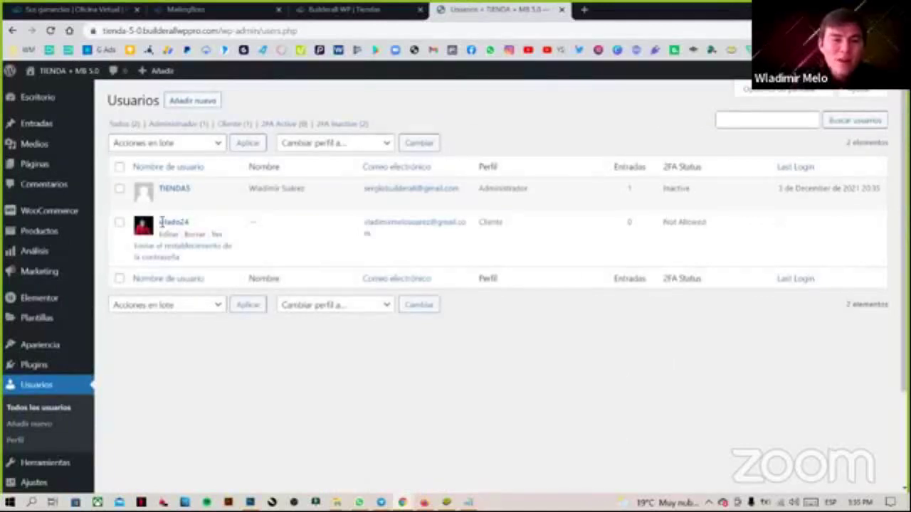
pyautogui.moveTo(161, 223); pyautogui.dragTo(184, 223)
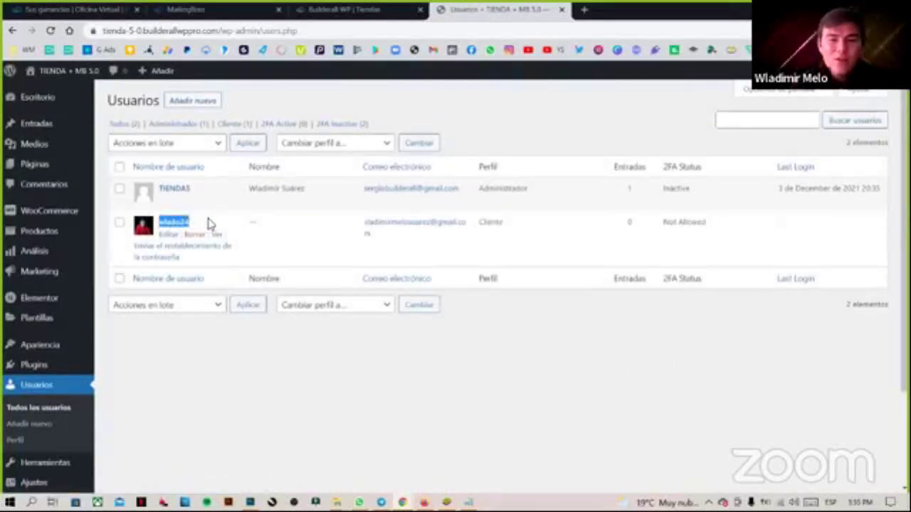
pyautogui.moveTo(331, 228); pyautogui.dragTo(397, 240)
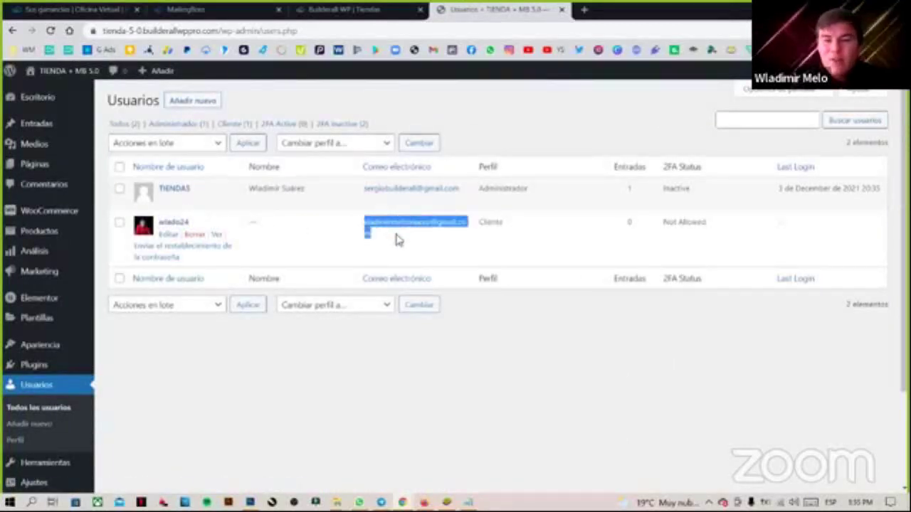
pyautogui.click(661, 243)
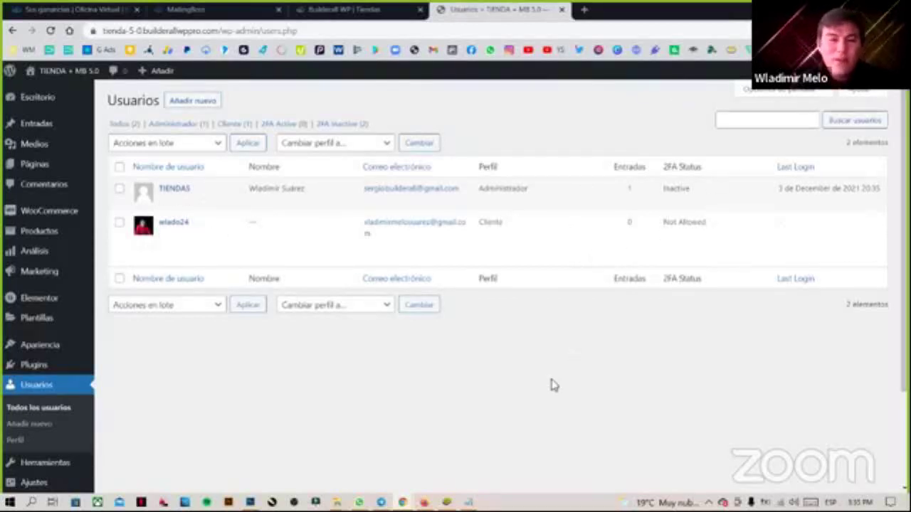
pyautogui.doubleClick(171, 224)
pyautogui.click(218, 340)
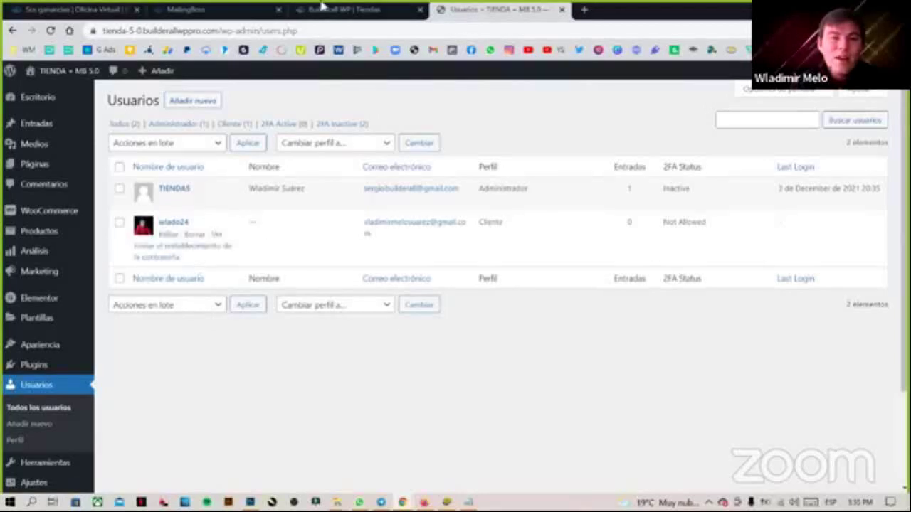
# Step: Confirm in MailingBoss that the new subscriber is still Sin confirmar, then return to WordPress Usuarios
pyautogui.click(251, 6)
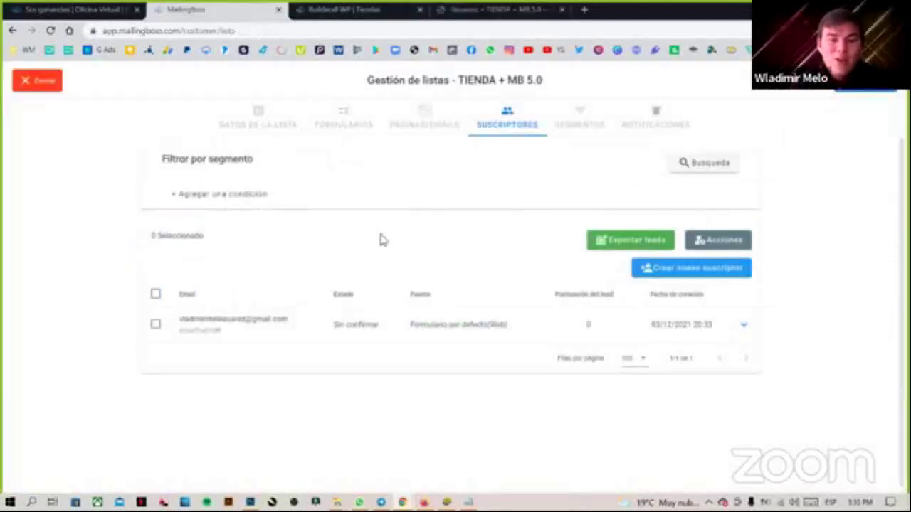
pyautogui.click(744, 326)
pyautogui.click(348, 336)
pyautogui.moveTo(340, 329); pyautogui.dragTo(381, 332)
pyautogui.click(316, 325)
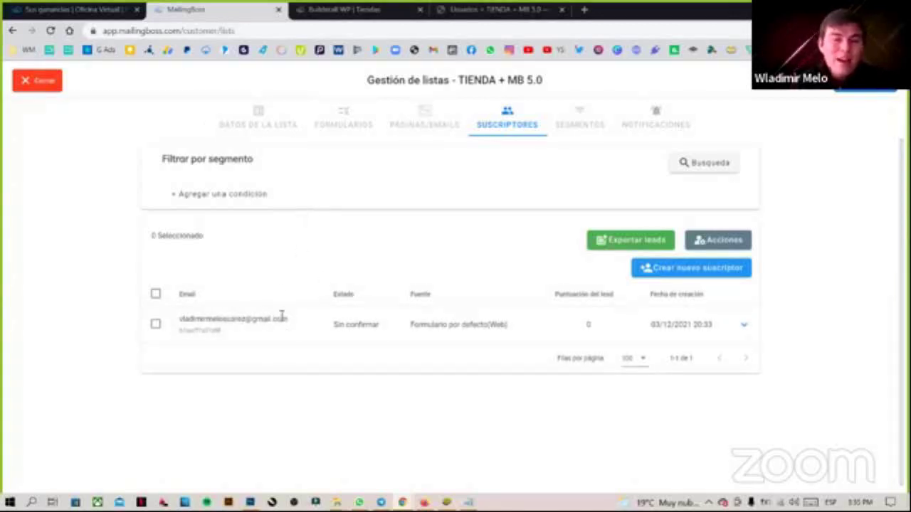
pyautogui.tripleClick(371, 331)
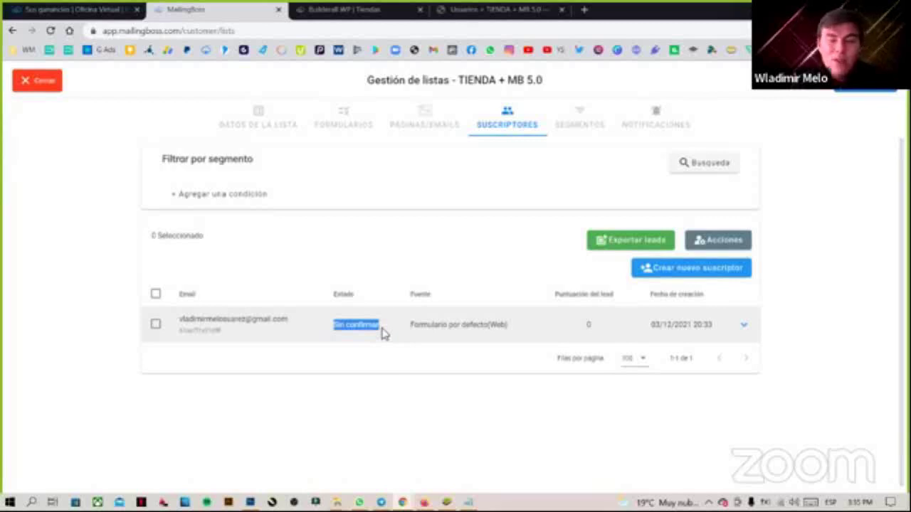
pyautogui.click(384, 332)
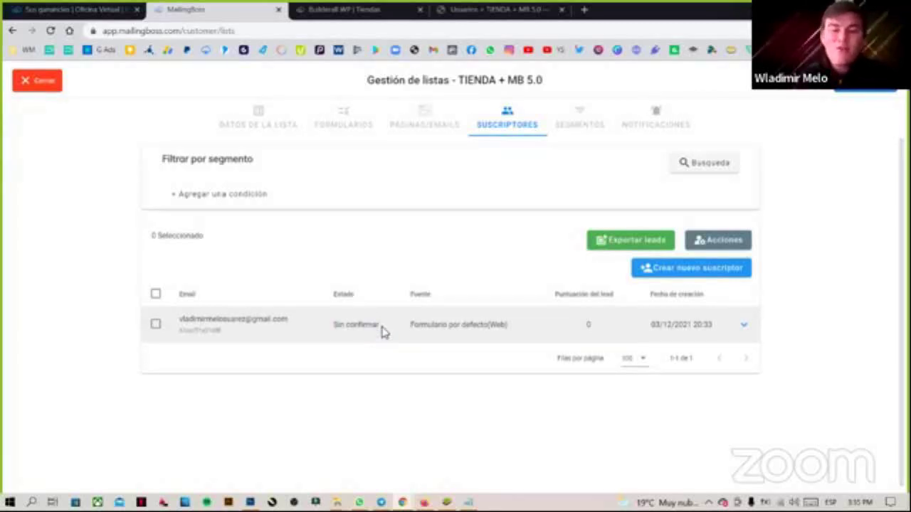
pyautogui.tripleClick(362, 338)
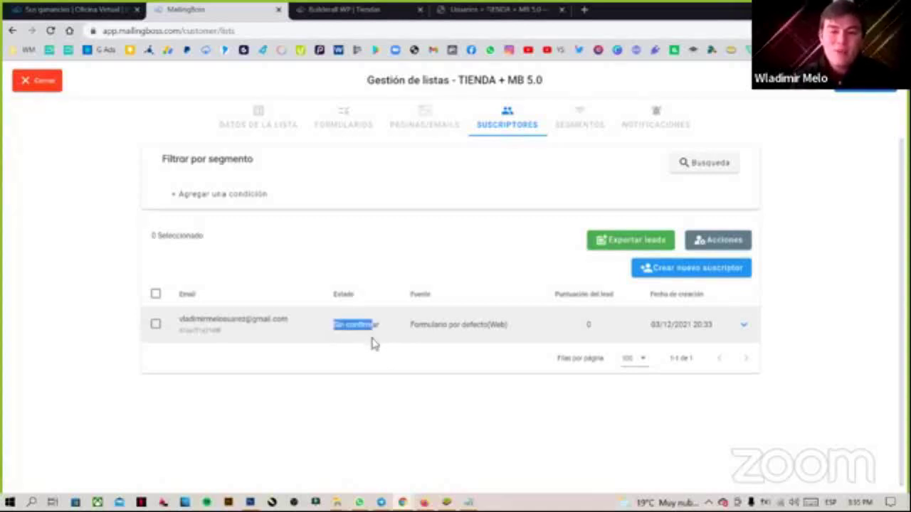
pyautogui.click(382, 330)
pyautogui.click(497, 6)
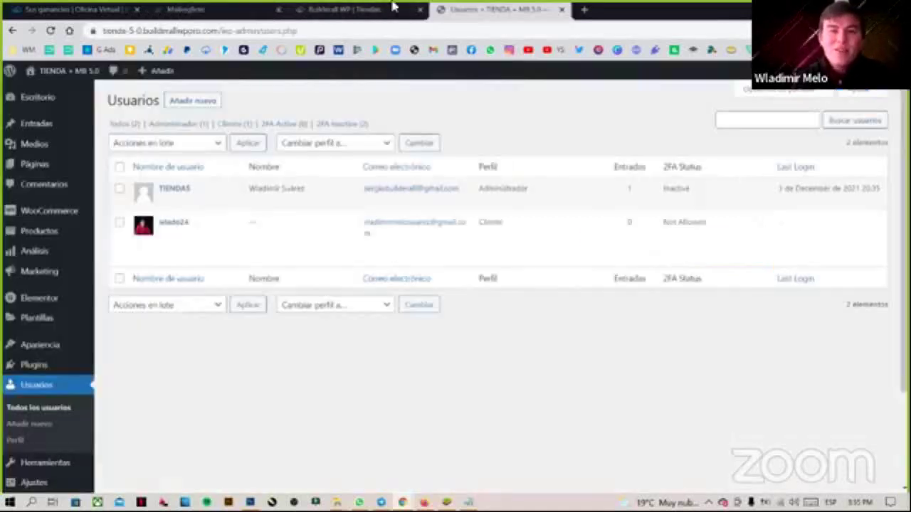
pyautogui.hotkey('ctrl', 'shift', 'Tab')
pyautogui.hotkey('ctrl', 'Tab')
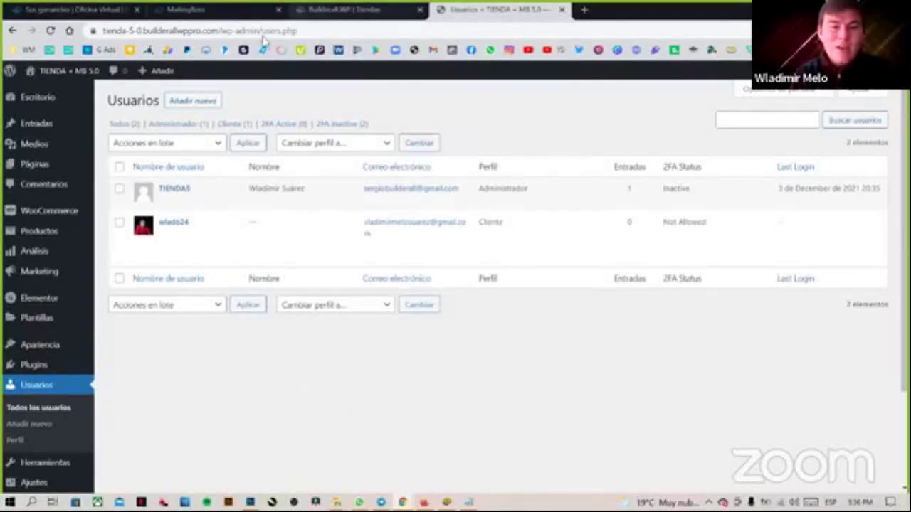
pyautogui.click(214, 9)
# Step: Close the TIENDA + MB 5.0 list manager, reopen it via Editar, then dismiss it
pyautogui.click(40, 84)
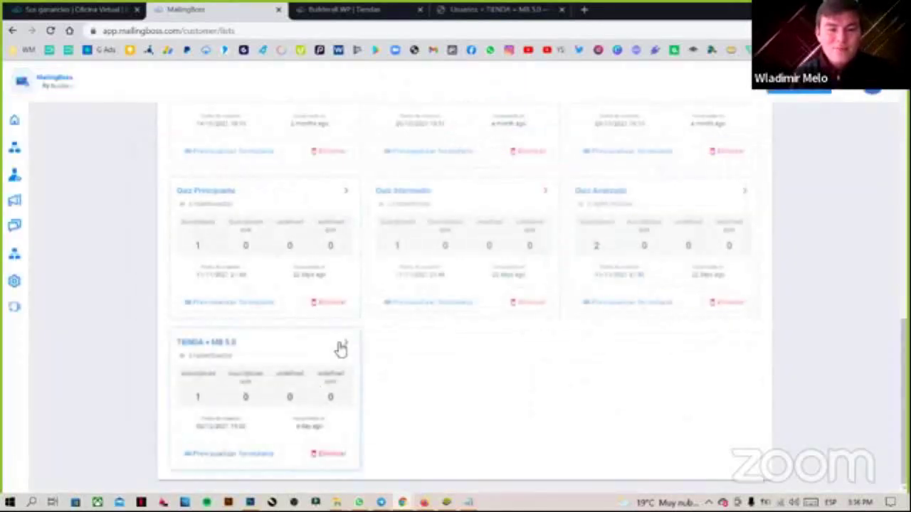
pyautogui.click(345, 344)
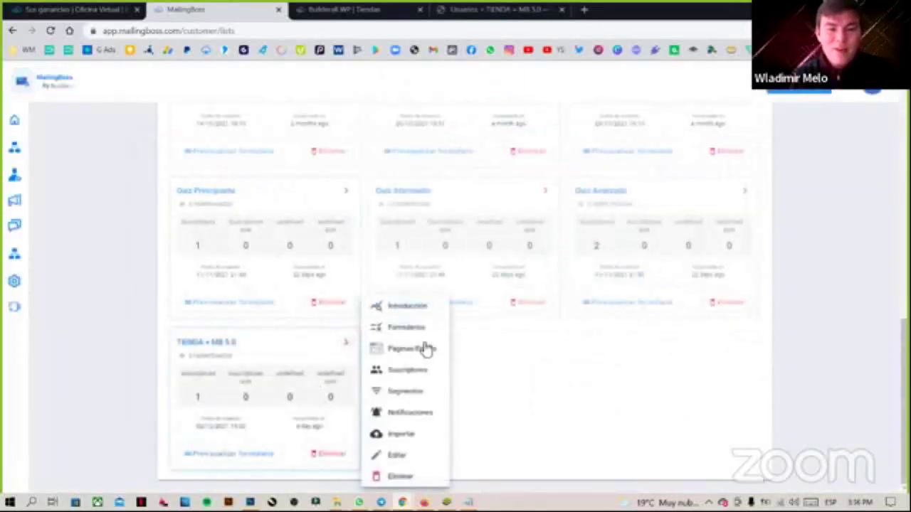
pyautogui.click(398, 457)
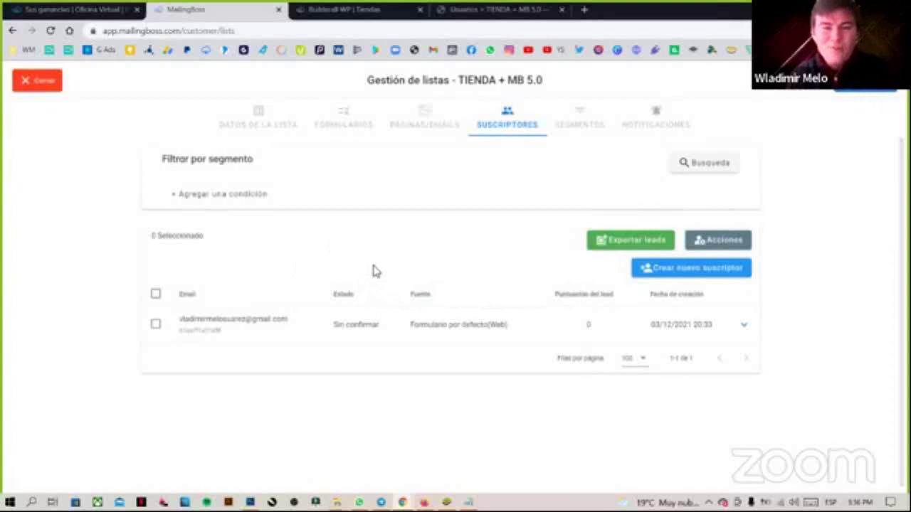
pyautogui.press('Escape')
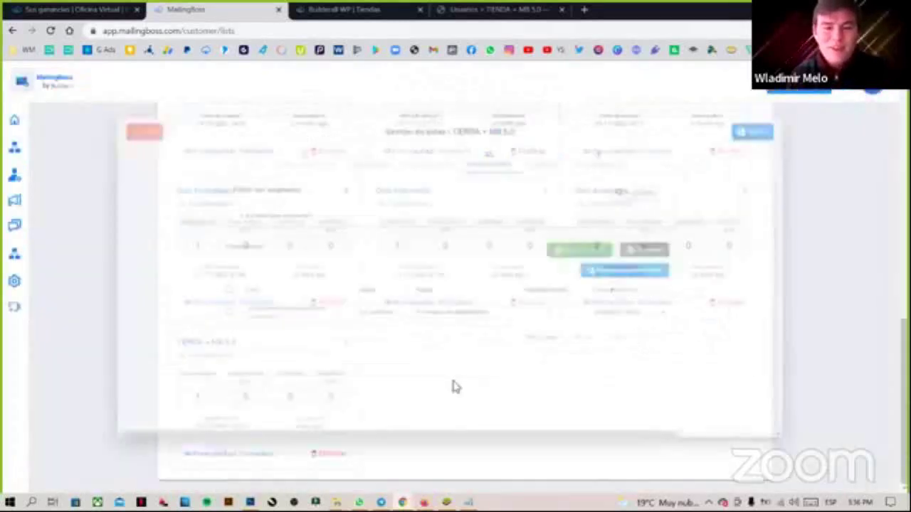
# Step: Reopen the TIENDA + MB 5.0 list to view Datos de la lista, close it, and return to WordPress
pyautogui.click(347, 343)
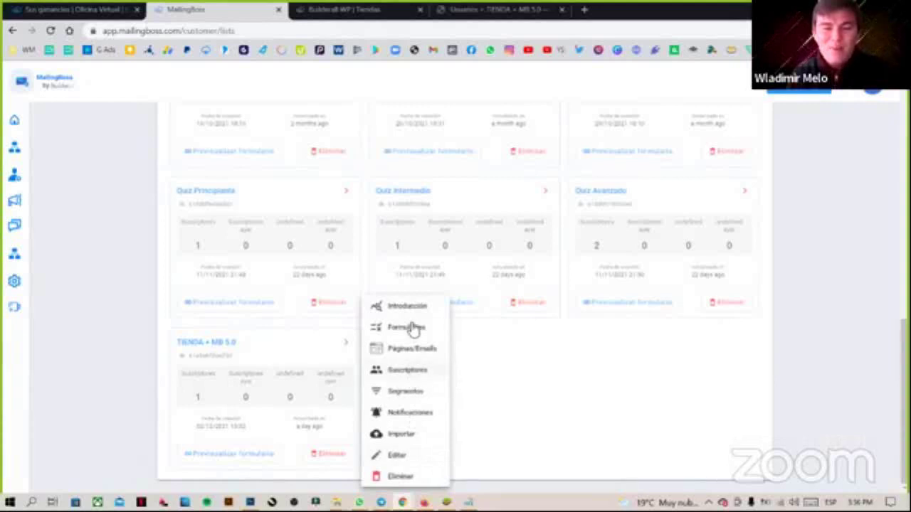
pyautogui.click(396, 456)
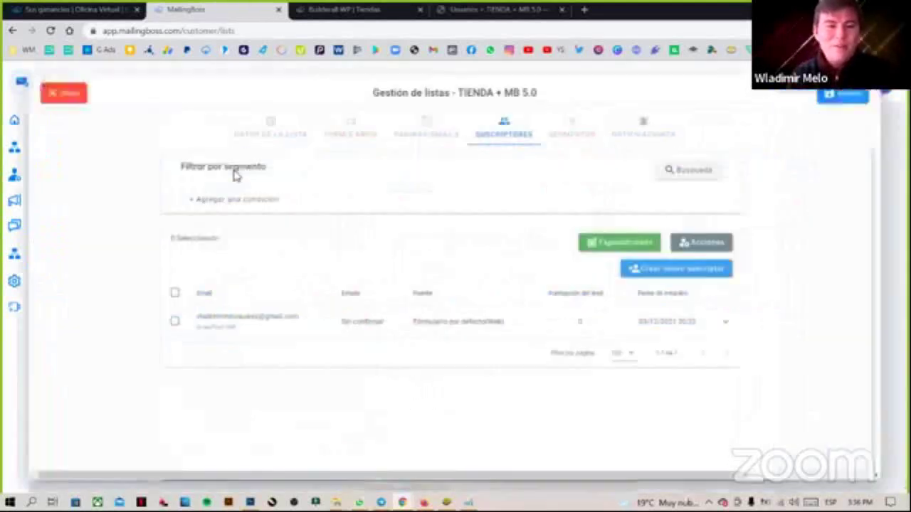
pyautogui.click(259, 117)
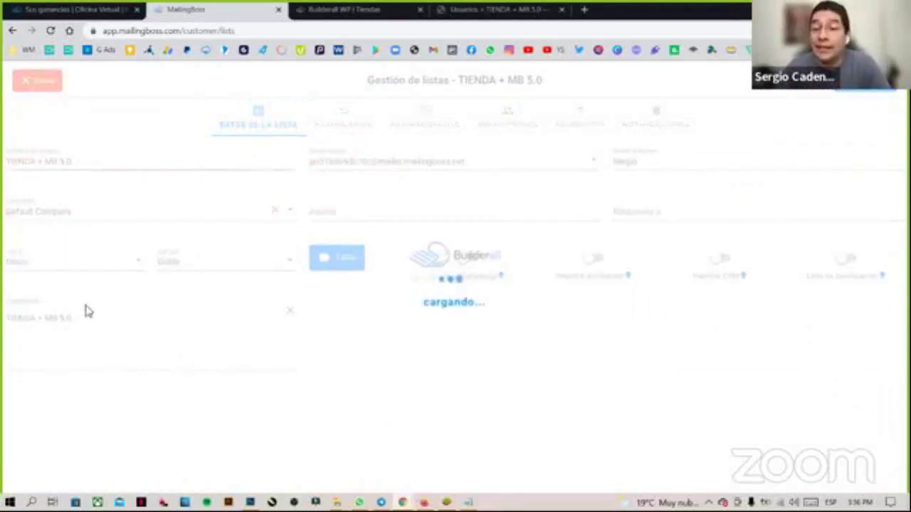
pyautogui.click(69, 83)
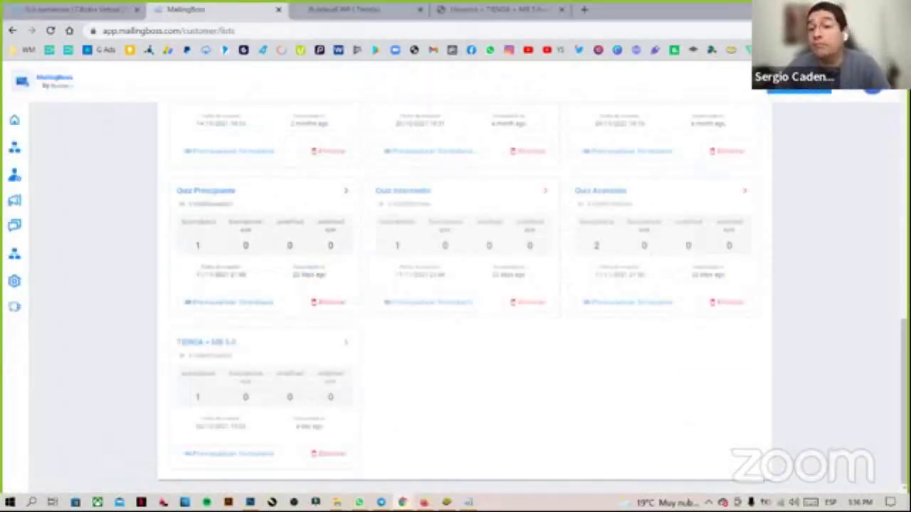
pyautogui.moveTo(402, 502)
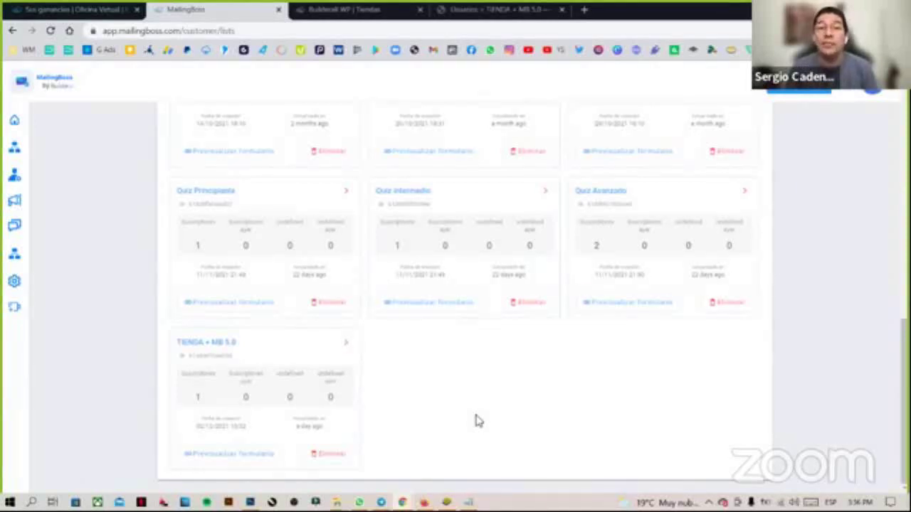
pyautogui.click(347, 343)
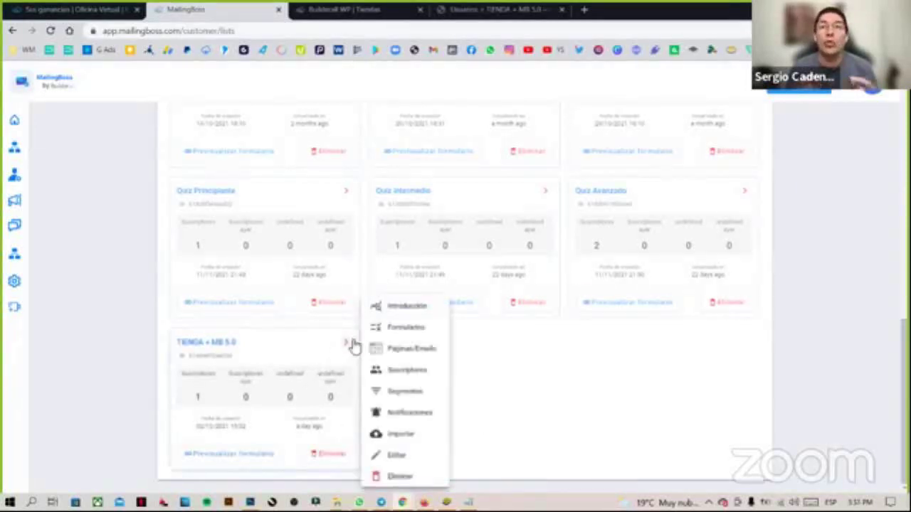
pyautogui.click(527, 354)
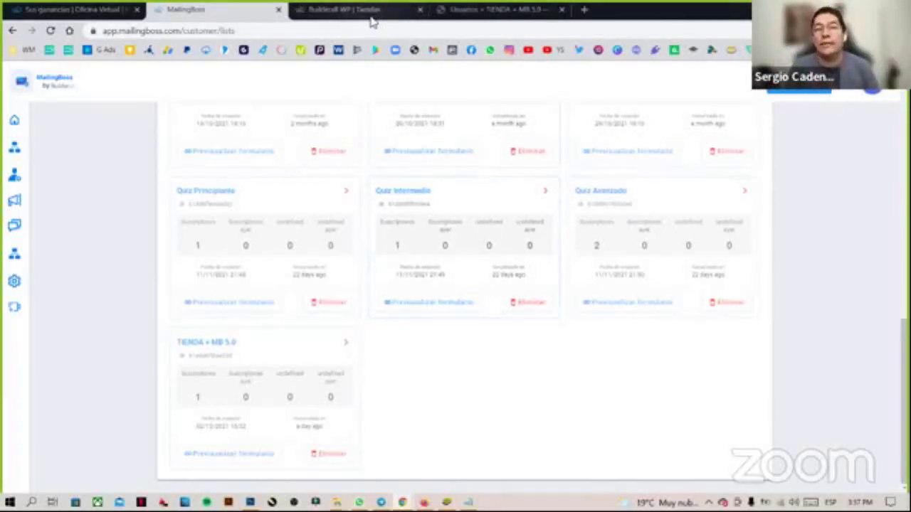
pyautogui.click(510, 23)
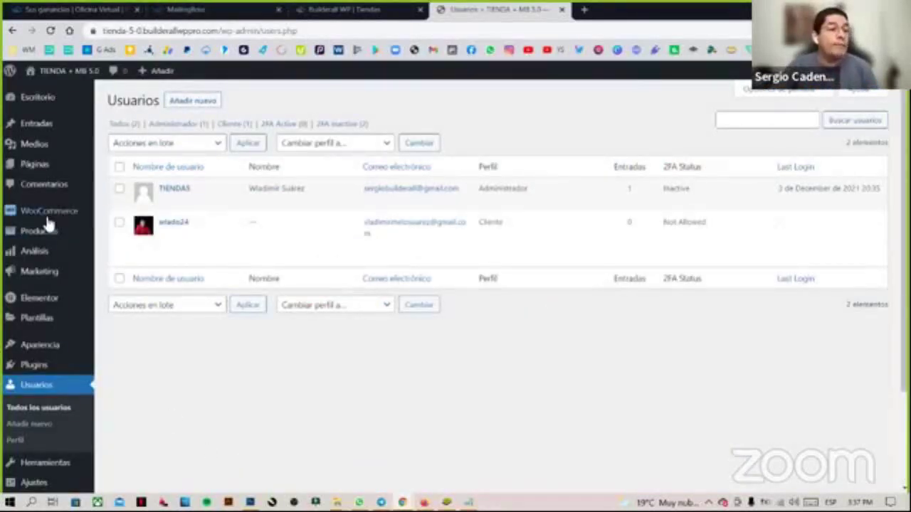
# Step: Open WooCommerce > Ajustes on the General settings tab
pyautogui.moveTo(48, 212)
pyautogui.click(133, 298)
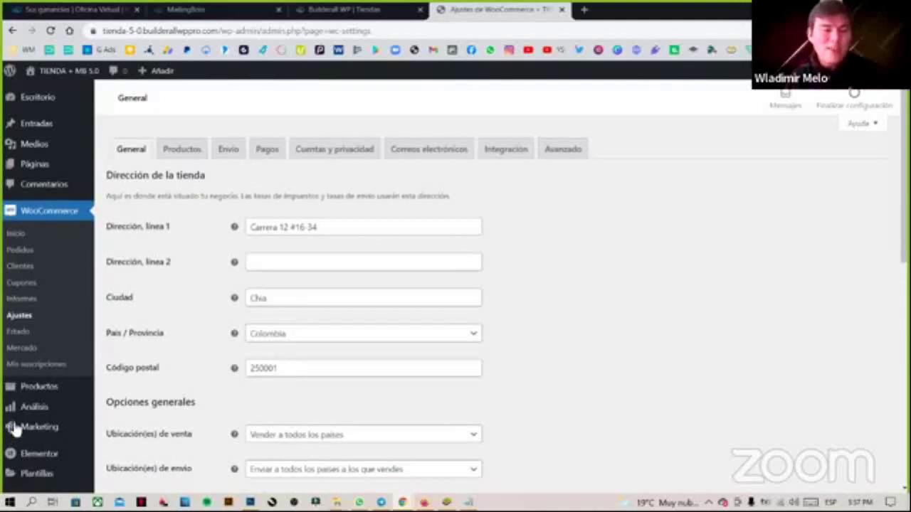
pyautogui.moveTo(33, 400)
pyautogui.scroll(-2, 34, 402)
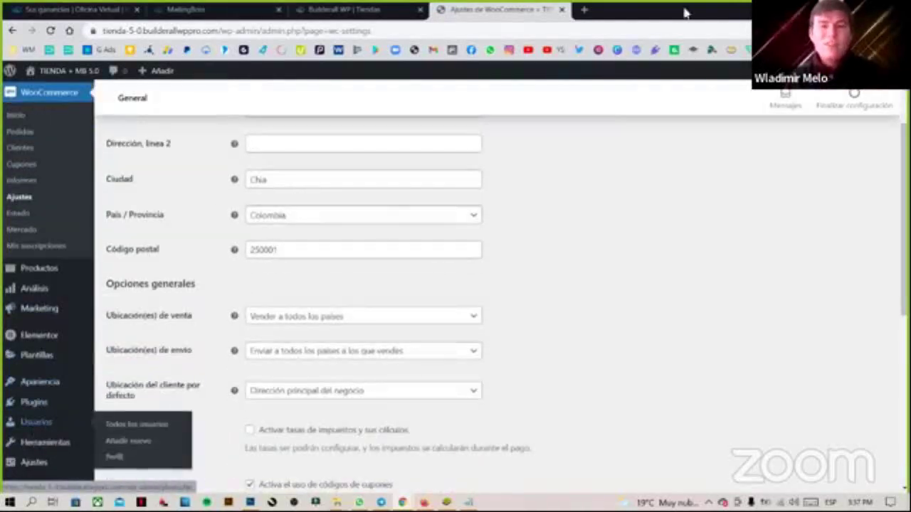
# Step: In a second Usuarios tab, select all users and filter to Administrador, then return to Ajustes
pyautogui.click(636, 9)
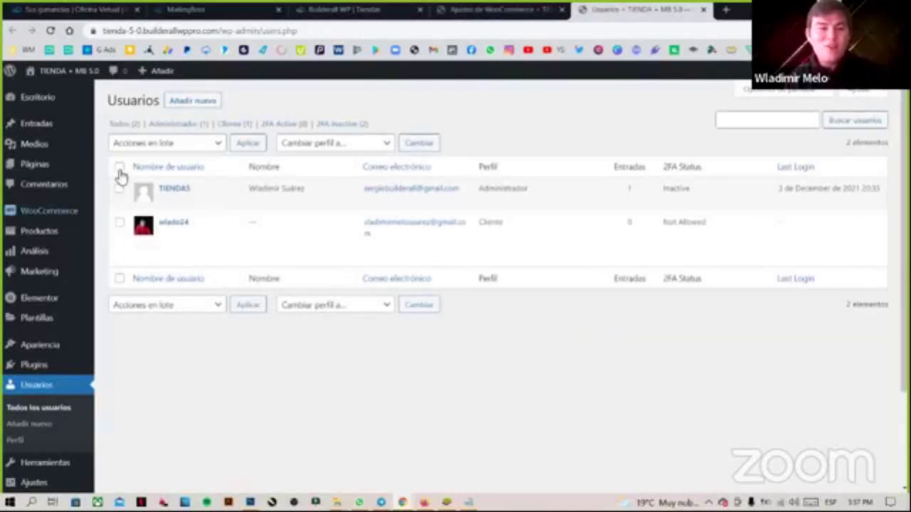
pyautogui.click(119, 167)
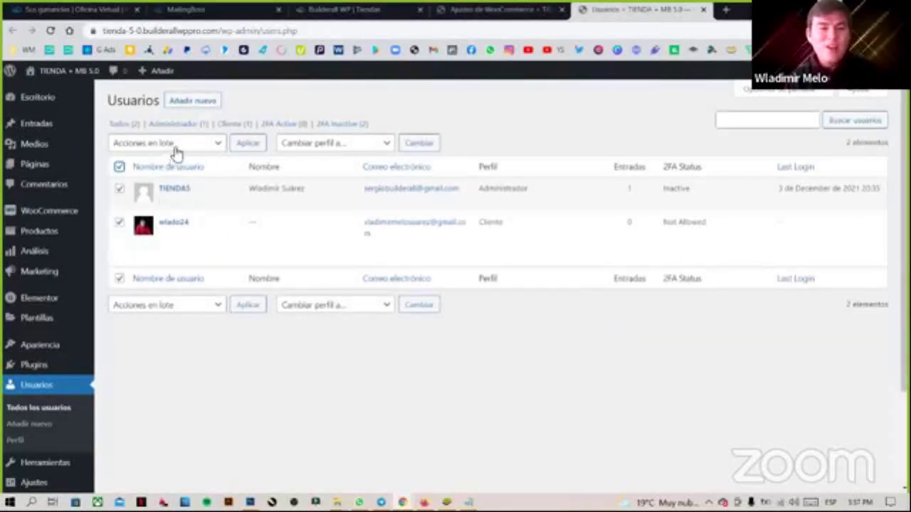
pyautogui.click(170, 145)
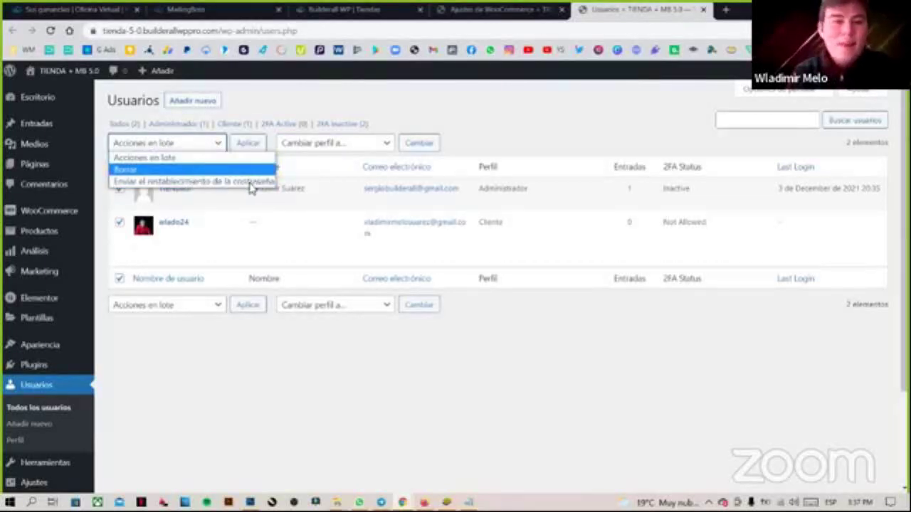
pyautogui.click(692, 381)
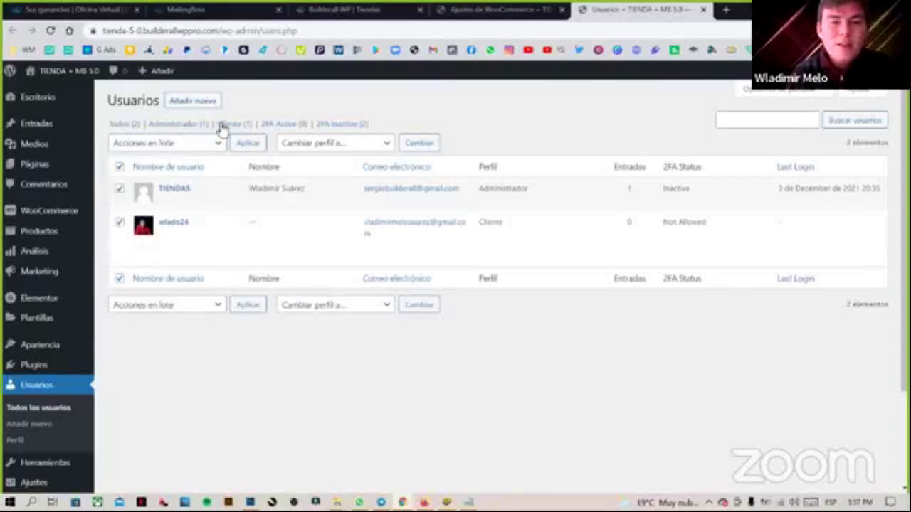
pyautogui.click(181, 125)
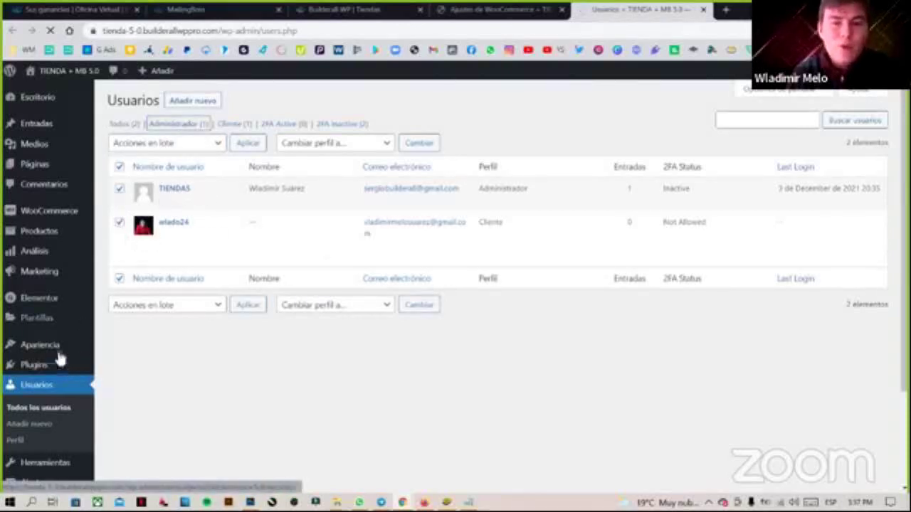
pyautogui.click(478, 9)
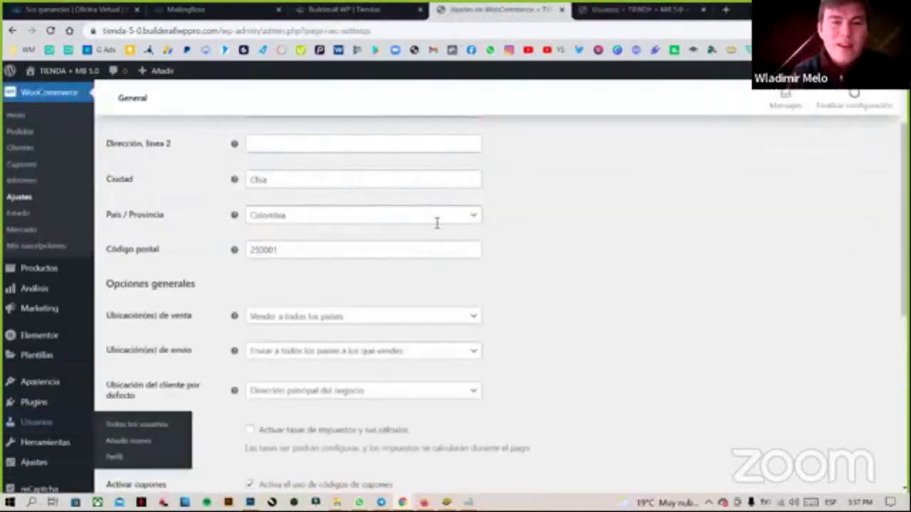
pyautogui.scroll(3, 437, 222)
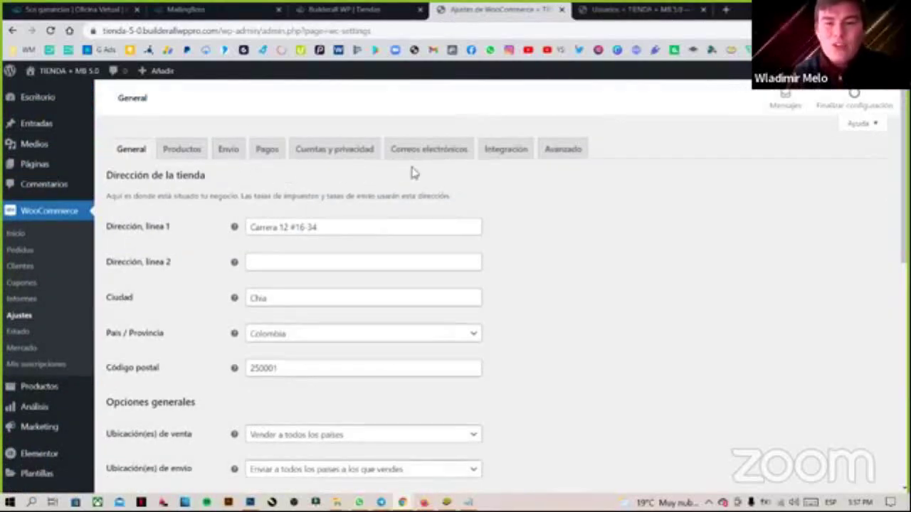
pyautogui.click(449, 151)
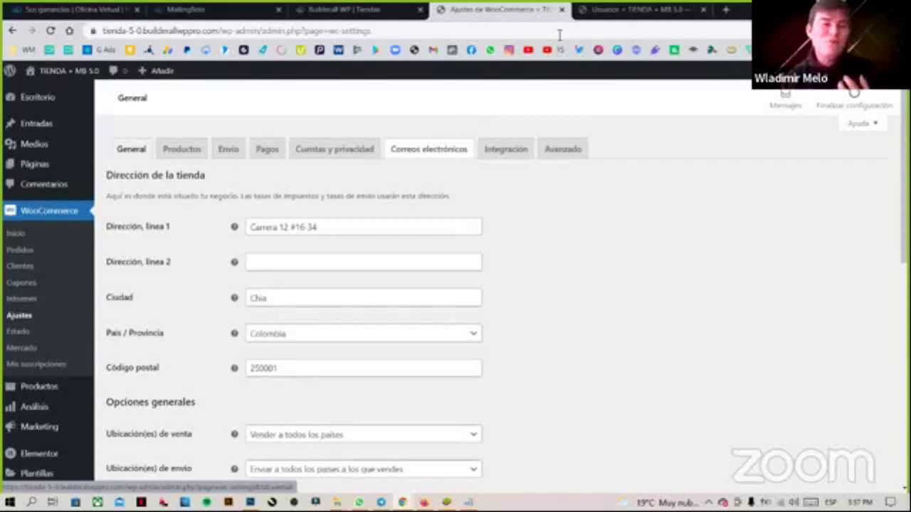
# Step: Show the Usuarios list filtered to Administrador, listing just the single administrator account
pyautogui.click(637, 10)
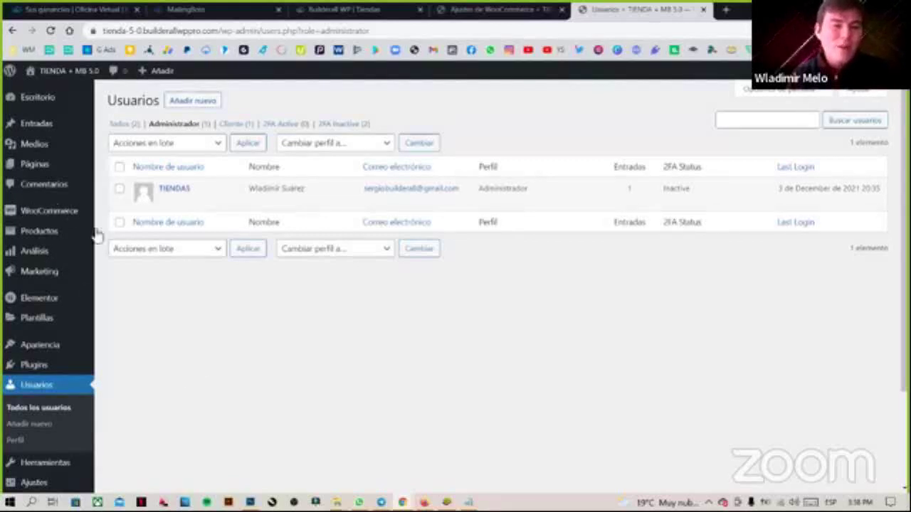
pyautogui.moveTo(27, 211)
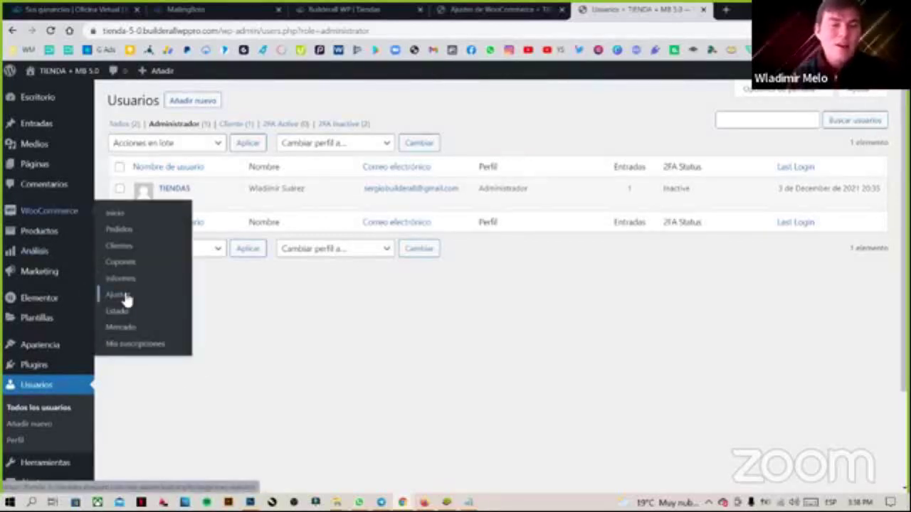
# Step: Start a new webhook from WooCommerce Ajustes > Avanzado > Webhooks with Añadir webhook
pyautogui.click(125, 297)
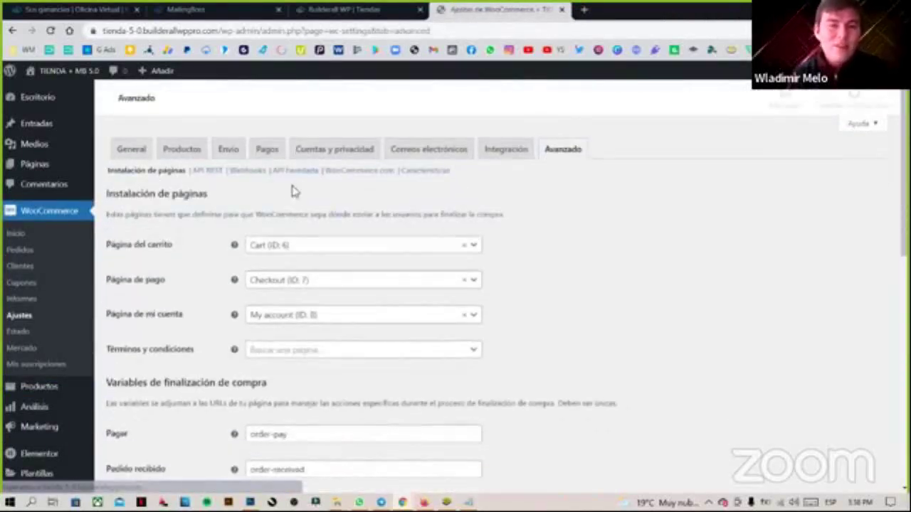
pyautogui.click(249, 178)
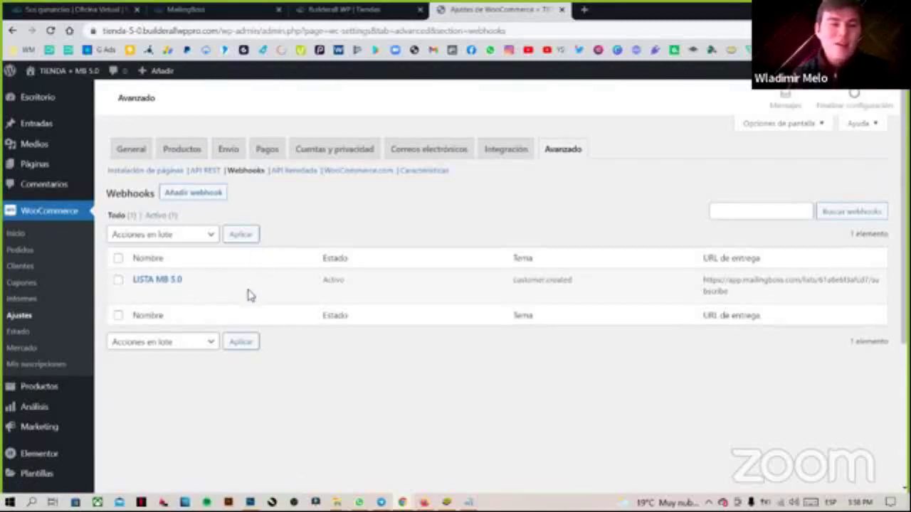
pyautogui.click(197, 198)
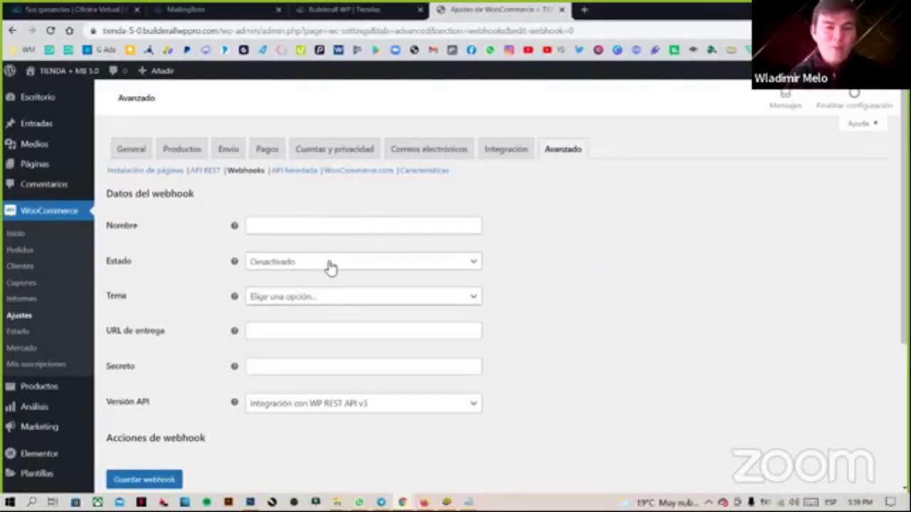
# Step: Set the webhook status to Activo and its topic to Pedido creado
pyautogui.click(423, 264)
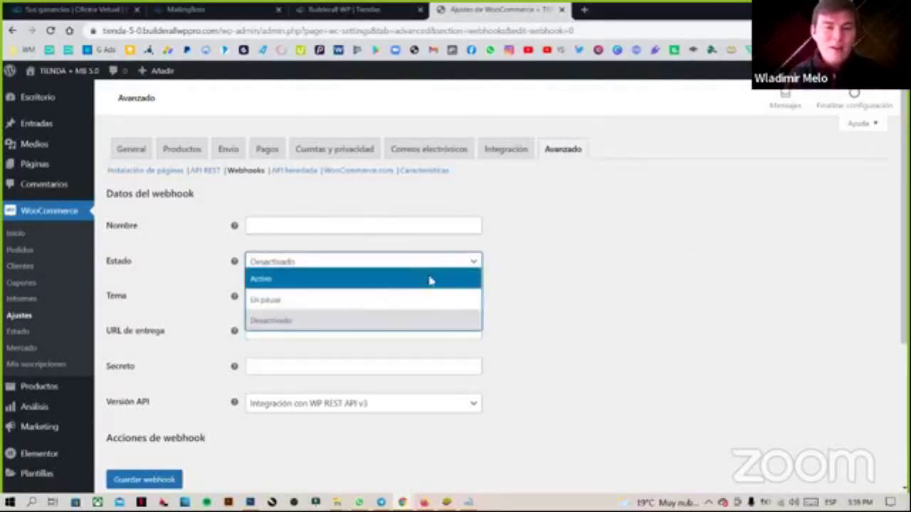
pyautogui.click(356, 281)
pyautogui.click(346, 298)
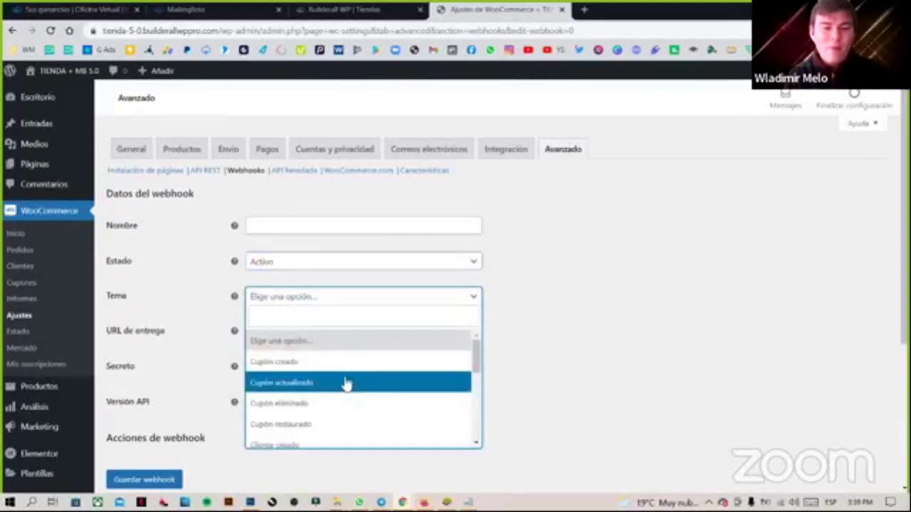
pyautogui.scroll(-3, 345, 384)
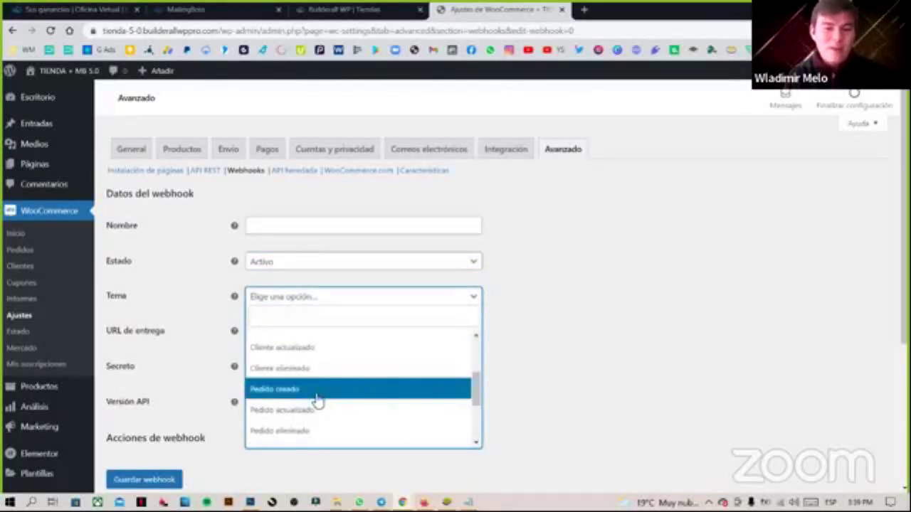
pyautogui.click(318, 399)
# Step: Paste the MailingBoss subscribe URL as delivery URL and keep API version WP REST API v3
pyautogui.click(380, 336)
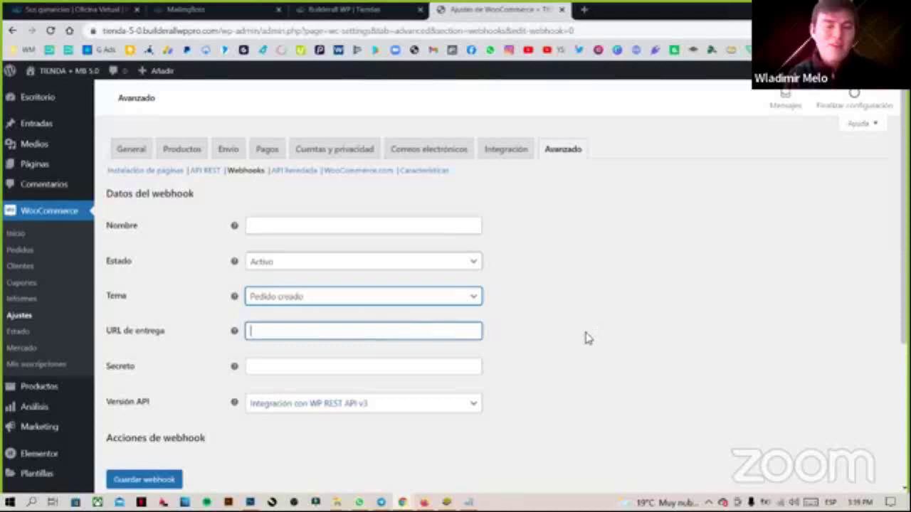
pyautogui.press('Escape')
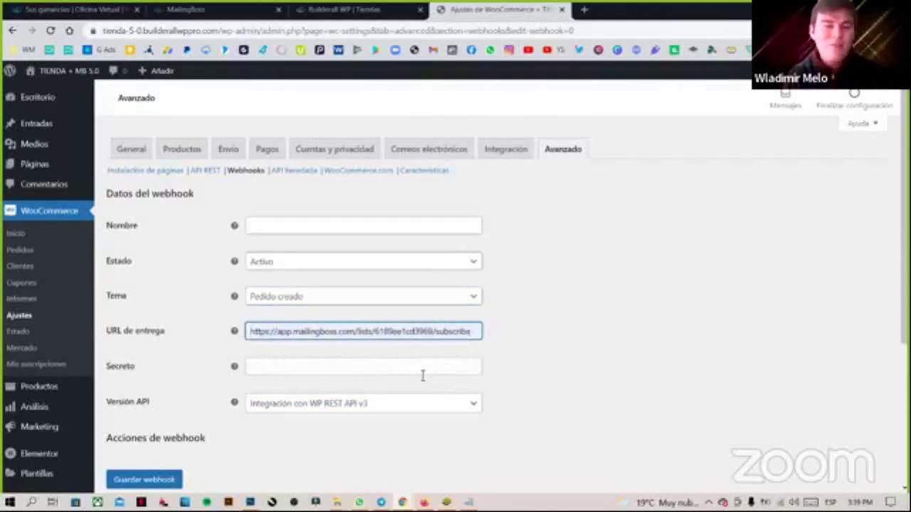
pyautogui.click(437, 371)
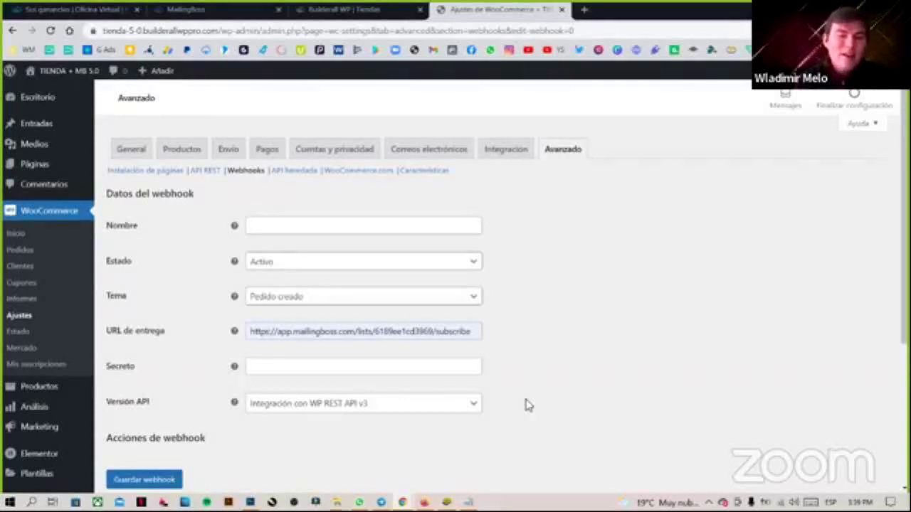
pyautogui.click(475, 406)
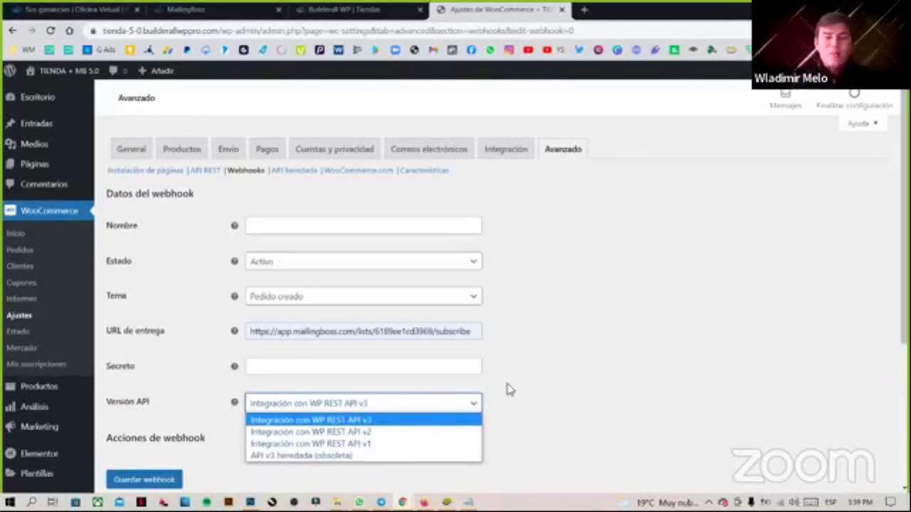
pyautogui.click(548, 284)
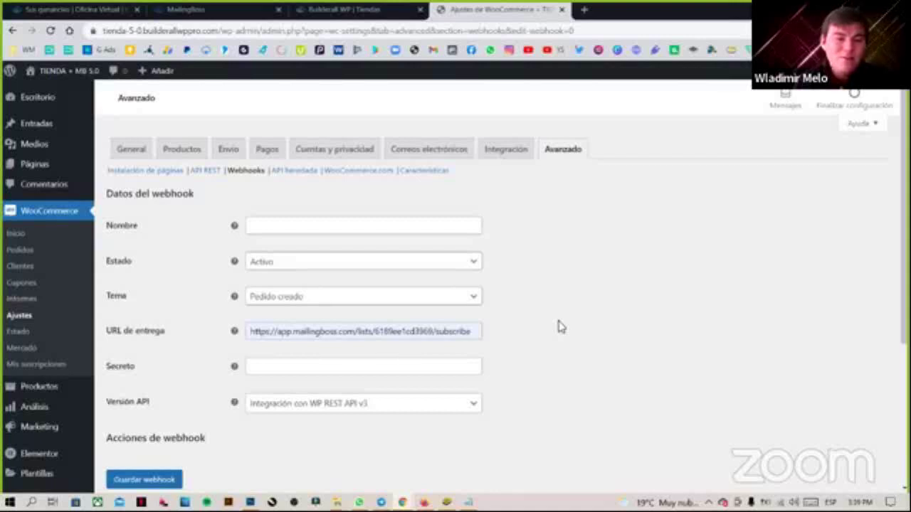
# Step: Leave the unsaved webhook form for the Características page, accepting Salir in the warning
pyautogui.scroll(-3, 559, 327)
pyautogui.scroll(3, 560, 326)
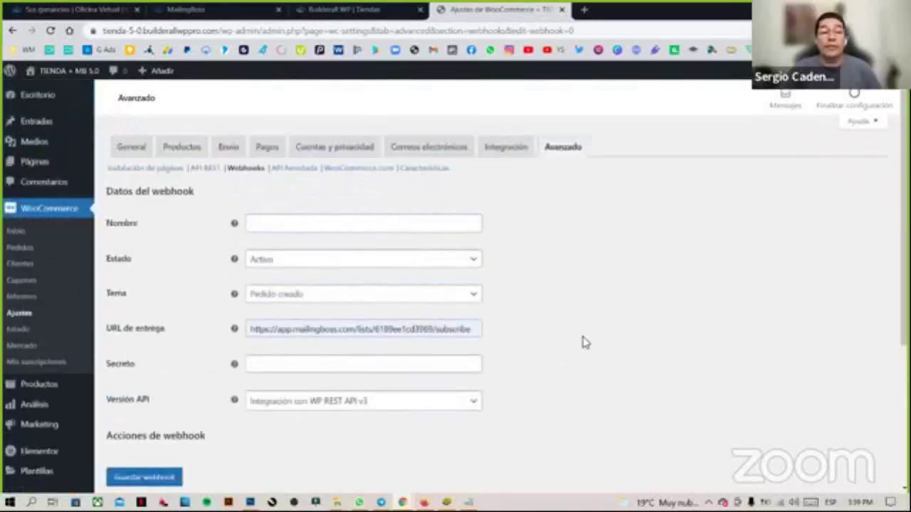
pyautogui.scroll(-3, 582, 343)
pyautogui.scroll(1, 583, 343)
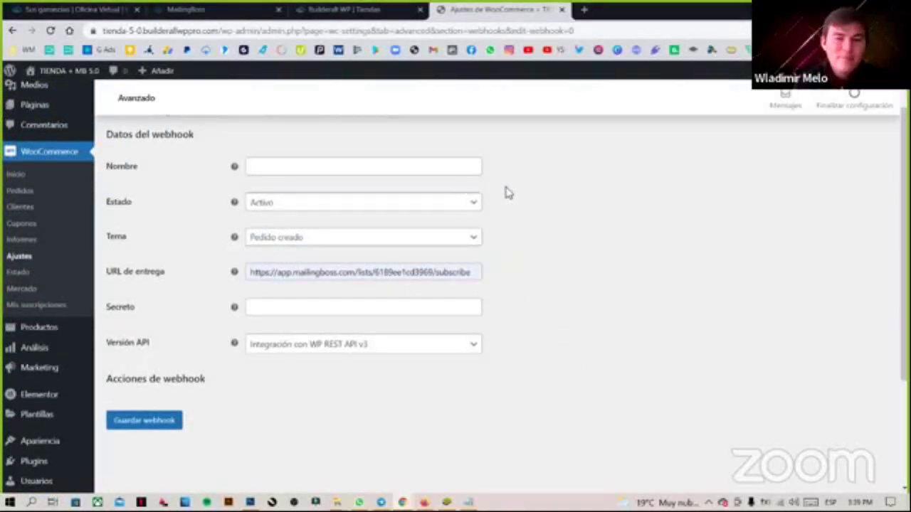
pyautogui.scroll(1, 507, 192)
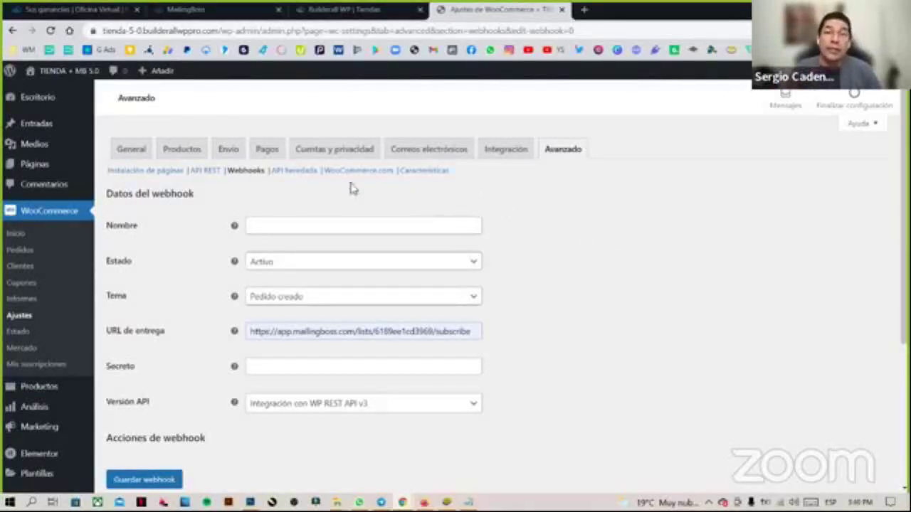
pyautogui.click(417, 175)
pyautogui.click(263, 175)
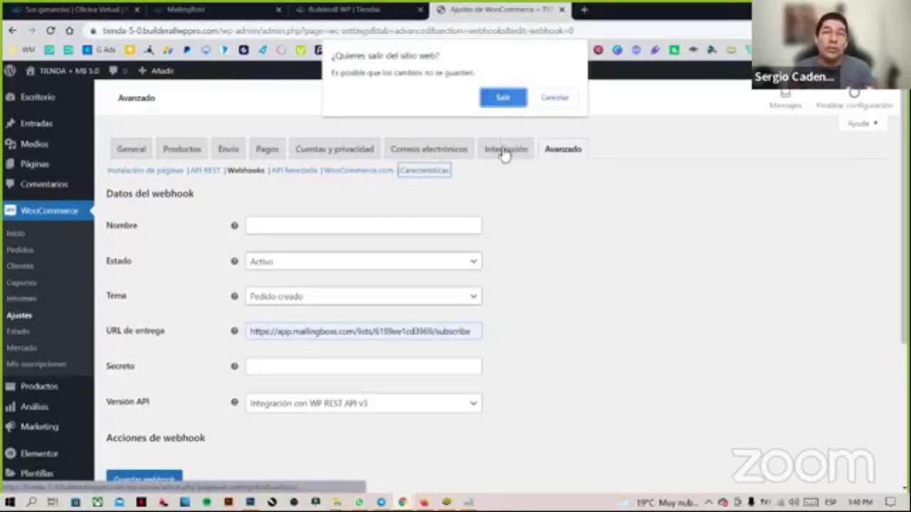
pyautogui.press('Return')
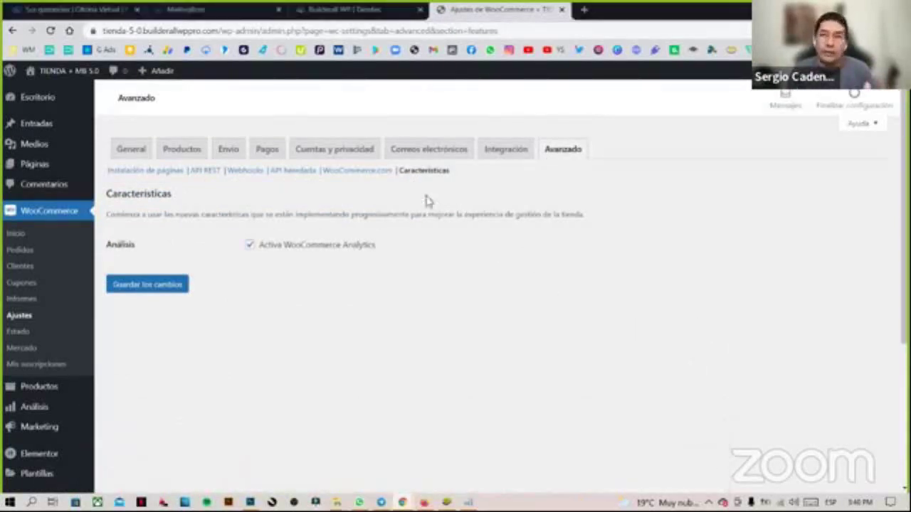
# Step: Open the API heredada page, mark the order-payment task in the notes, then return to WooCommerce
pyautogui.click(299, 175)
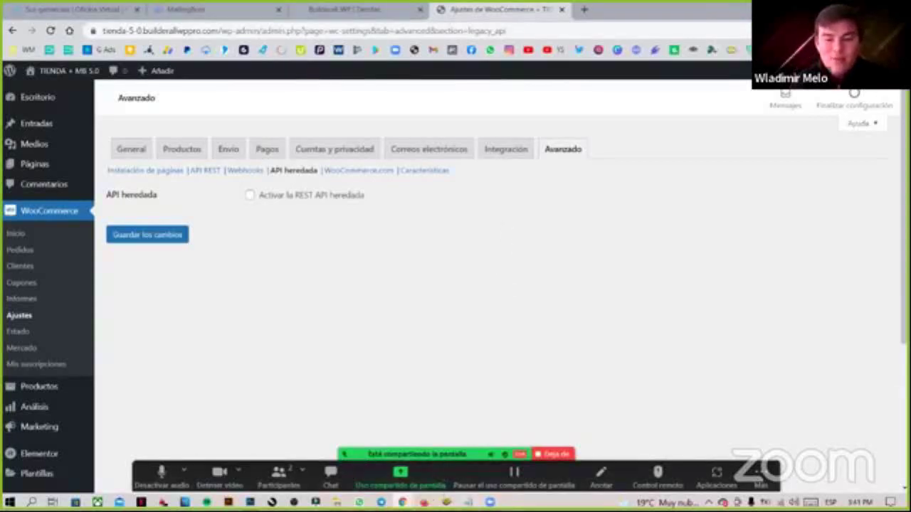
pyautogui.hotkey('alt', 'Tab')
pyautogui.moveTo(301, 158); pyautogui.dragTo(397, 160)
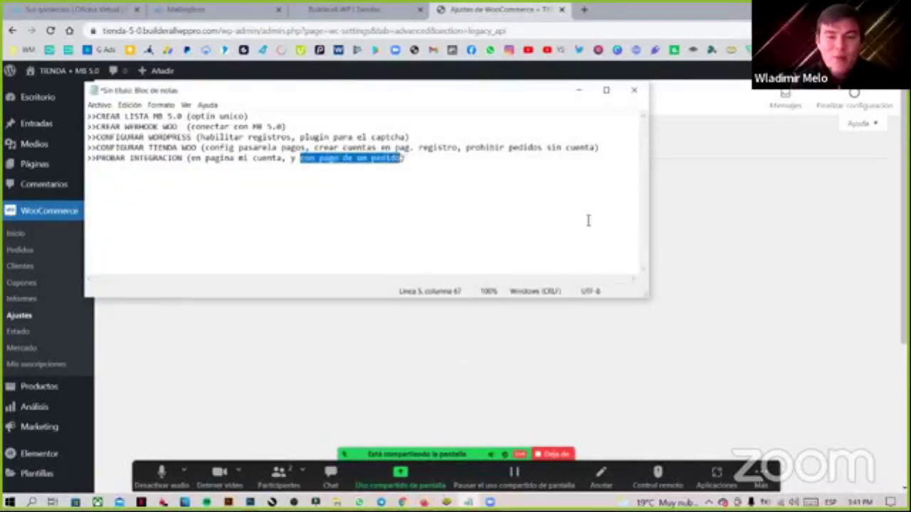
pyautogui.click(746, 283)
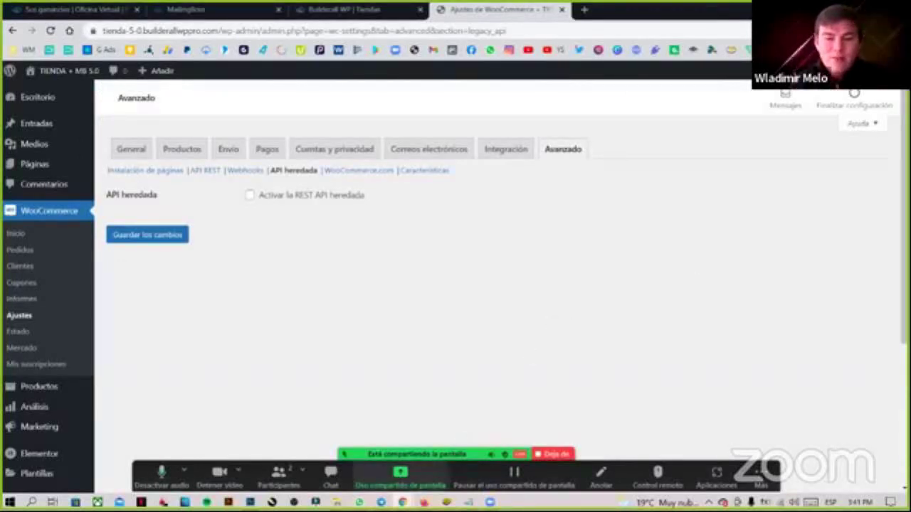
pyautogui.moveTo(402, 503)
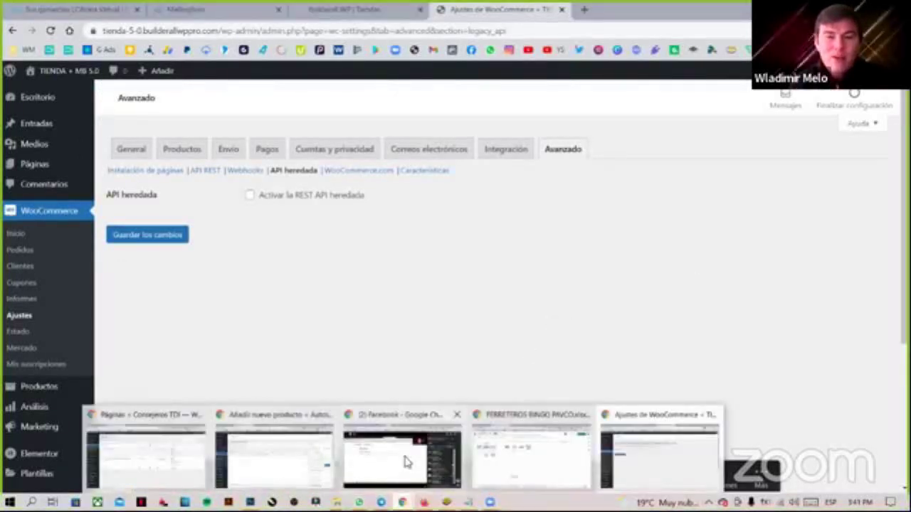
pyautogui.click(409, 457)
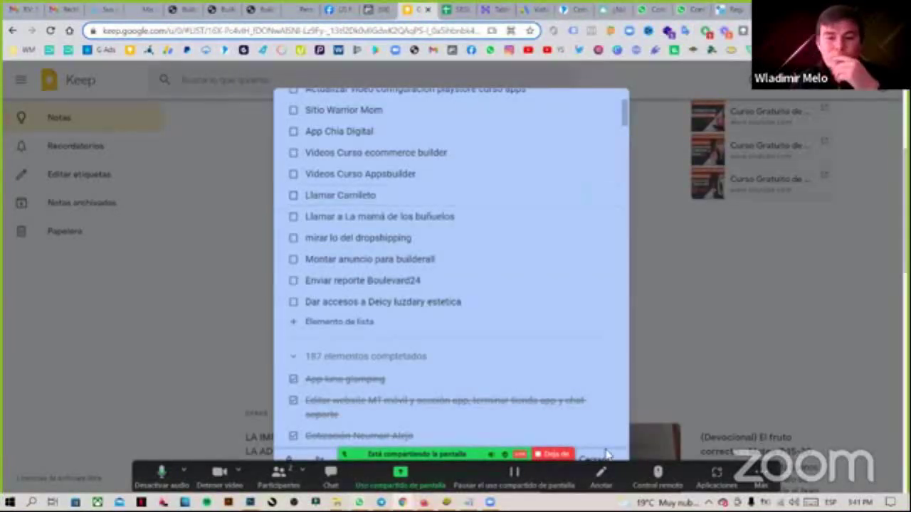
pyautogui.hotkey('alt', 'Tab')
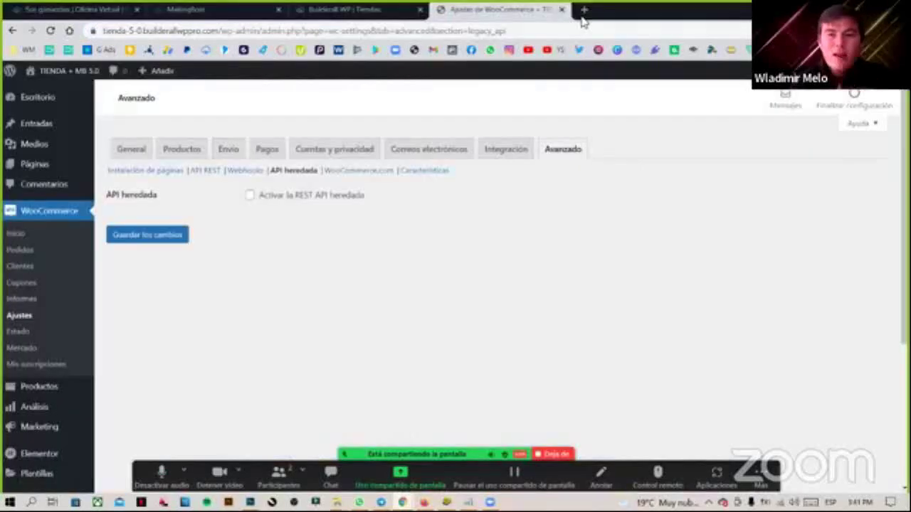
# Step: Generate a test Mastercard expiring 08/2024 on herramientas-online.com in an incognito tab, then return to WooCommerce
pyautogui.click(583, 17)
pyautogui.write('gene')
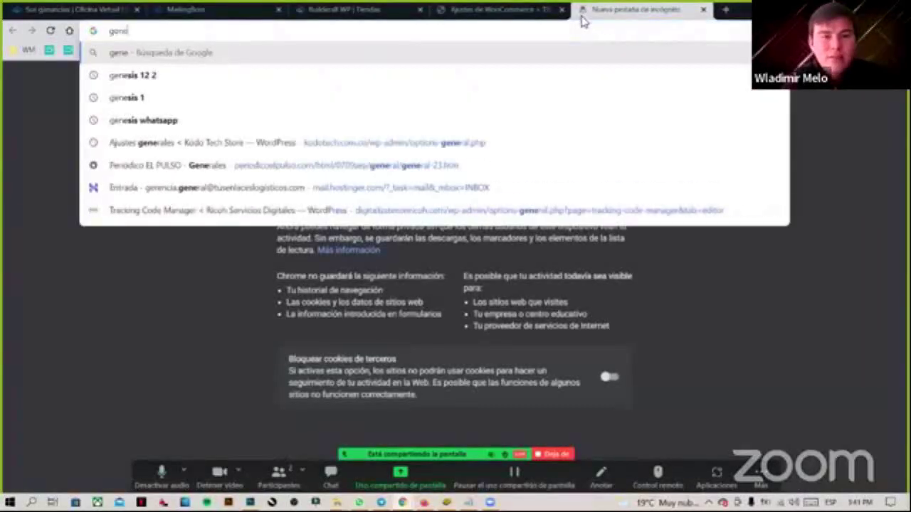
pyautogui.write('rador de tarj')
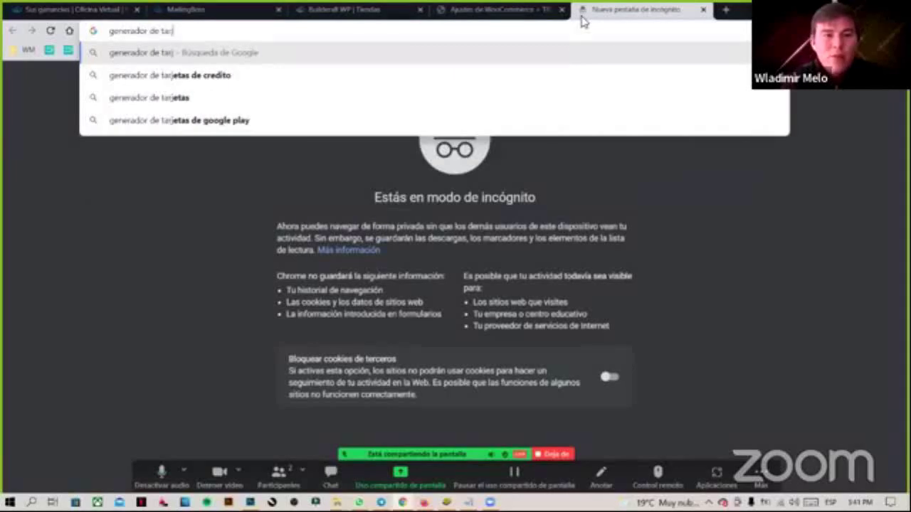
pyautogui.write('etas')
pyautogui.click(541, 75)
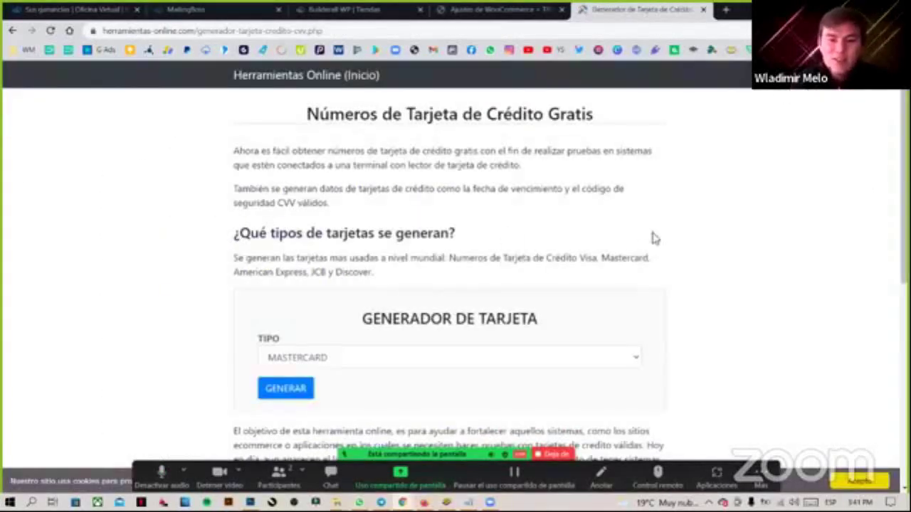
pyautogui.click(285, 388)
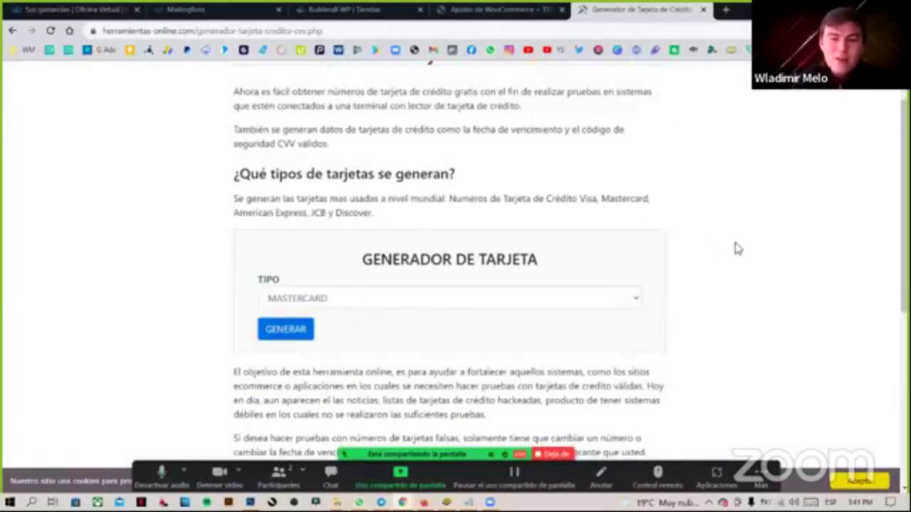
pyautogui.scroll(-2, 738, 252)
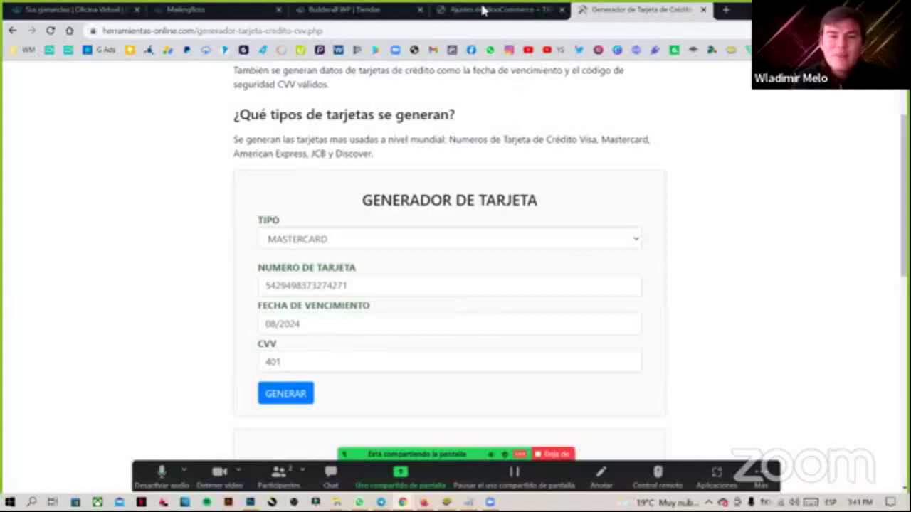
pyautogui.hotkey('ctrl', 'shift', 'Tab')
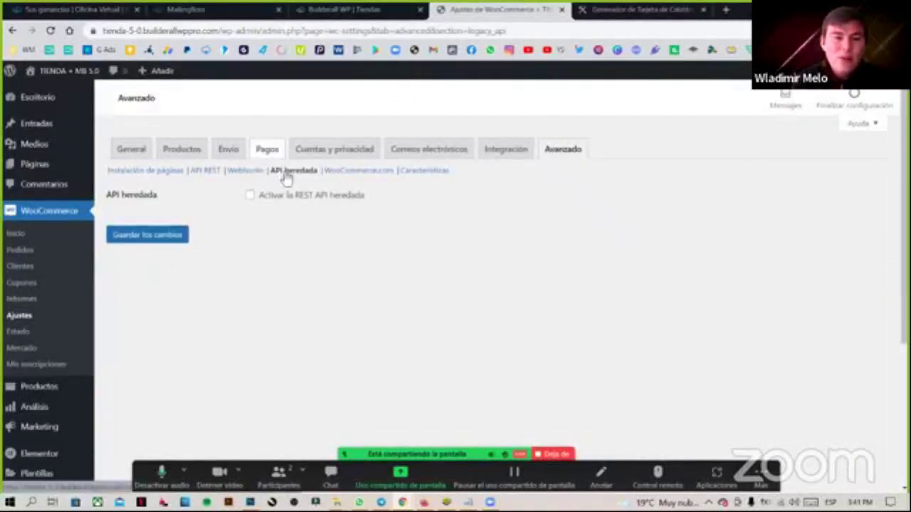
# Step: Open the PayPal payment settings and highlight the sandbox testing option's description
pyautogui.click(267, 151)
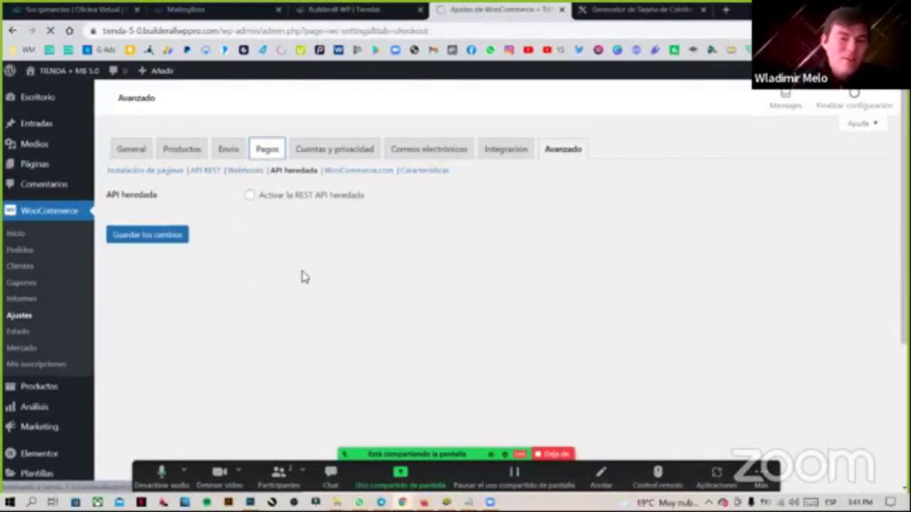
pyautogui.scroll(-3, 317, 291)
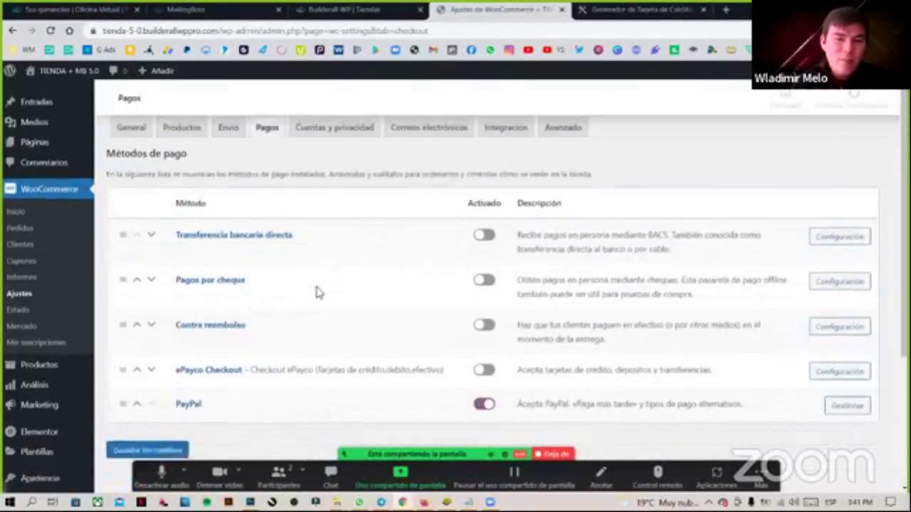
pyautogui.scroll(-2, 520, 285)
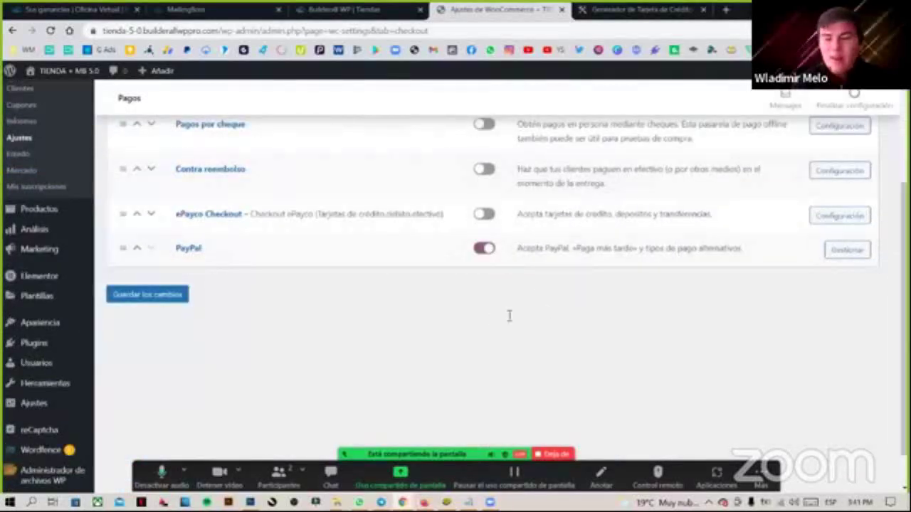
pyautogui.scroll(1, 541, 317)
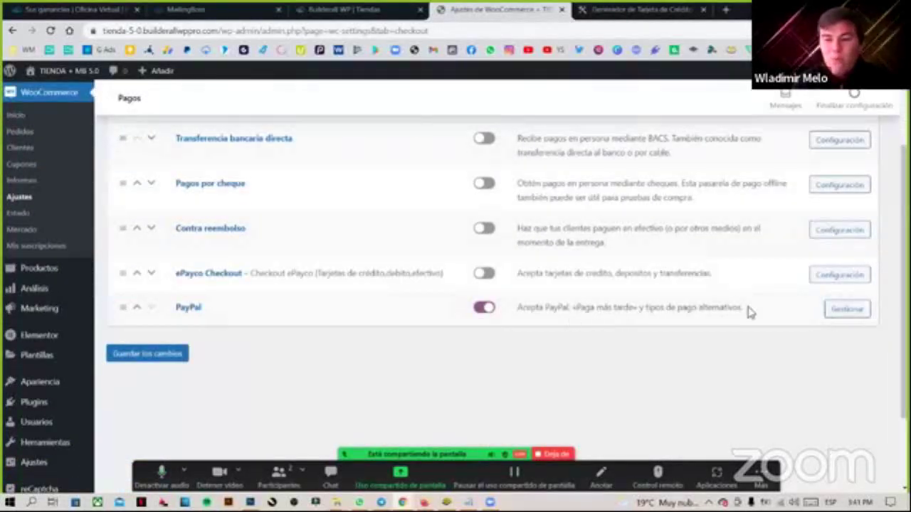
pyautogui.click(846, 311)
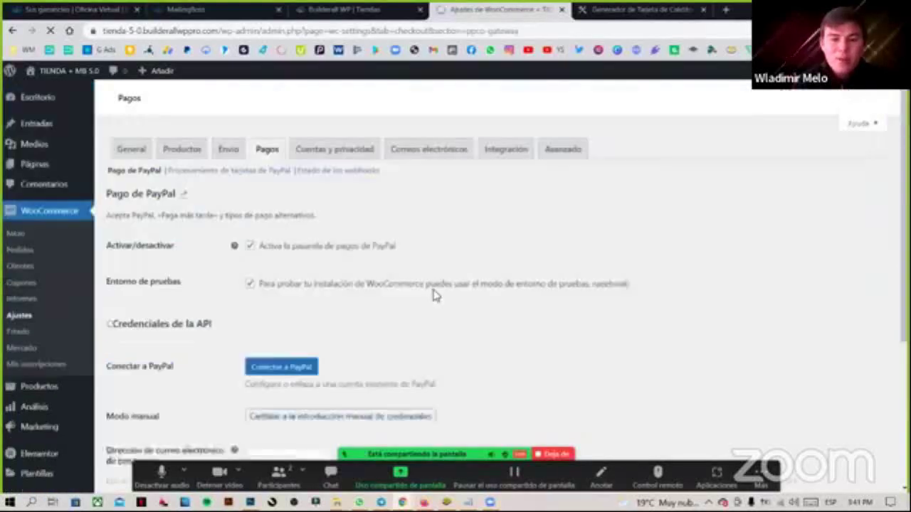
pyautogui.scroll(-1, 258, 191)
pyautogui.scroll(-1, 259, 191)
pyautogui.moveTo(241, 186); pyautogui.dragTo(281, 200)
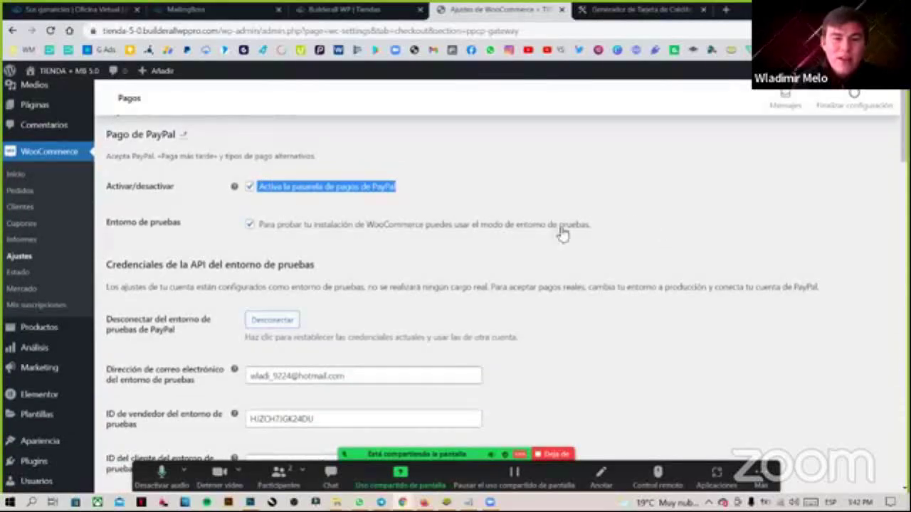
pyautogui.click(317, 246)
pyautogui.moveTo(242, 226); pyautogui.dragTo(685, 241)
pyautogui.click(649, 243)
# Step: Review the sandbox API credential fields, then open the storefront in a new tab
pyautogui.scroll(-3, 539, 267)
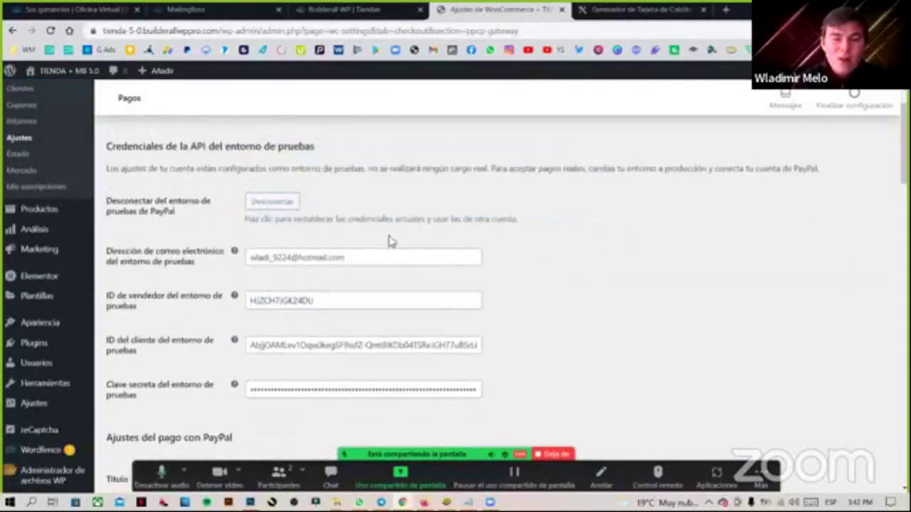
pyautogui.scroll(3, 630, 247)
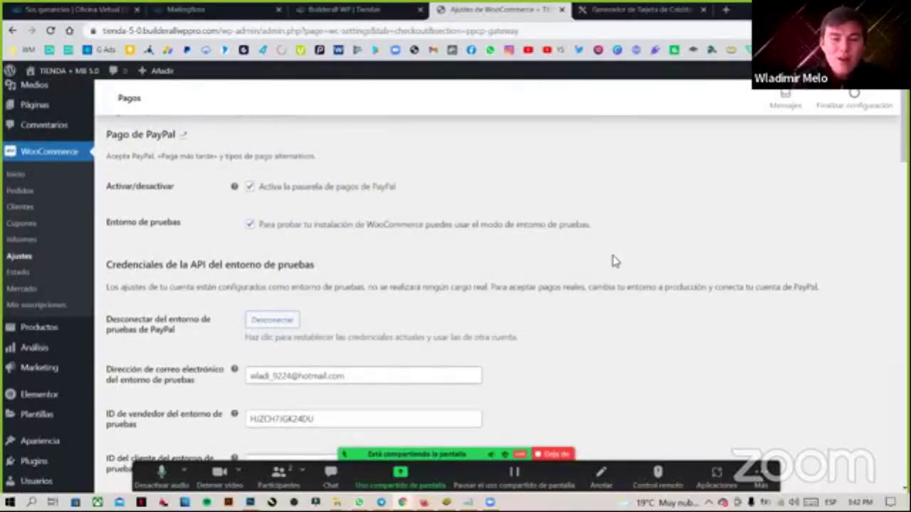
pyautogui.scroll(-1, 615, 289)
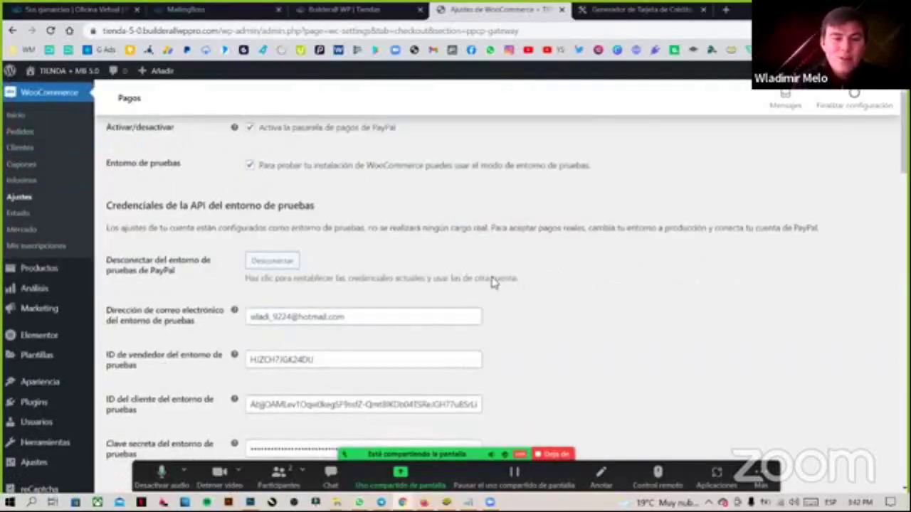
pyautogui.scroll(-1, 487, 271)
pyautogui.press('Tab')
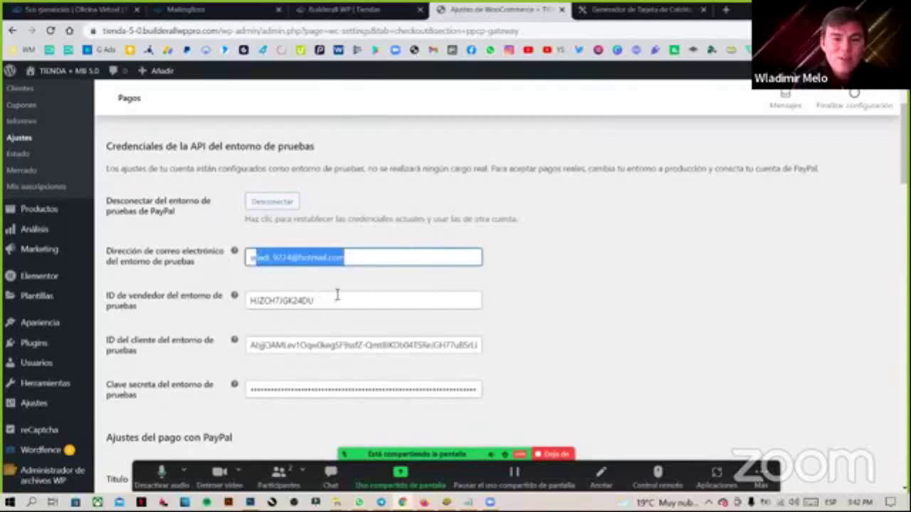
pyautogui.press('Tab')
pyautogui.press('Tab')
pyautogui.scroll(3, 469, 312)
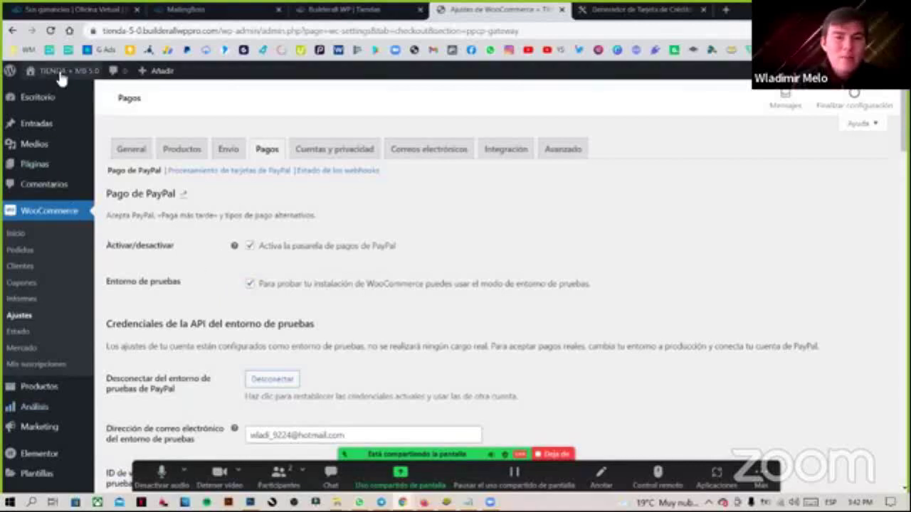
pyautogui.moveTo(62, 77)
pyautogui.click(60, 107)
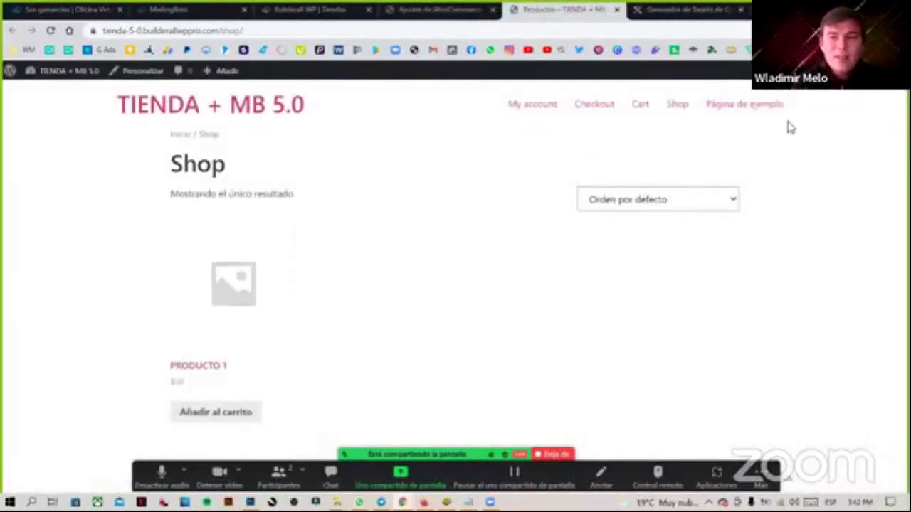
# Step: Log out of the admin account and load the store's Shop page
pyautogui.click(713, 107)
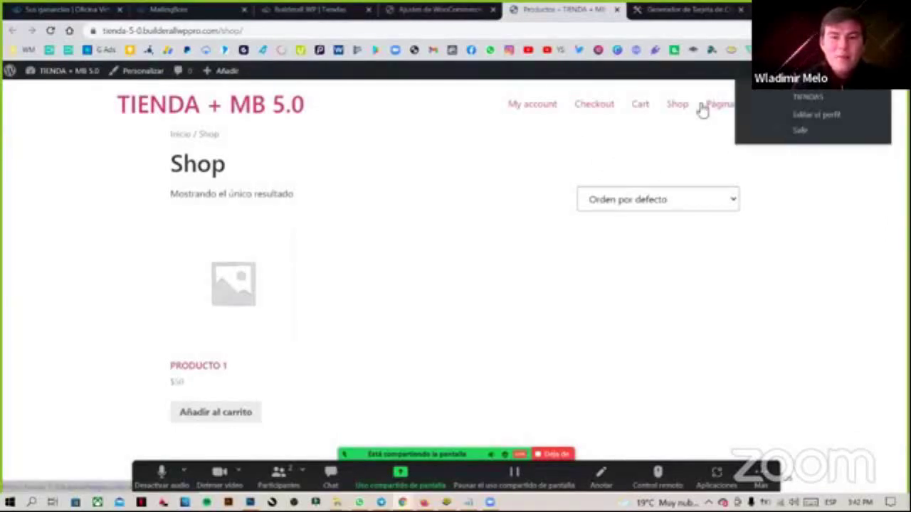
pyautogui.click(507, 9)
pyautogui.hotkey('ctrl', 'Tab')
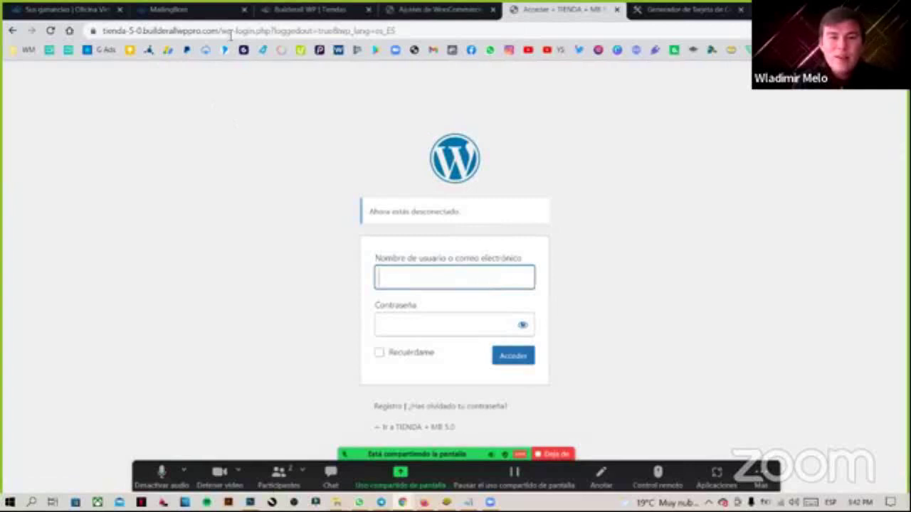
pyautogui.moveTo(217, 31); pyautogui.dragTo(456, 31)
pyautogui.press('BackSpace')
pyautogui.press('Return')
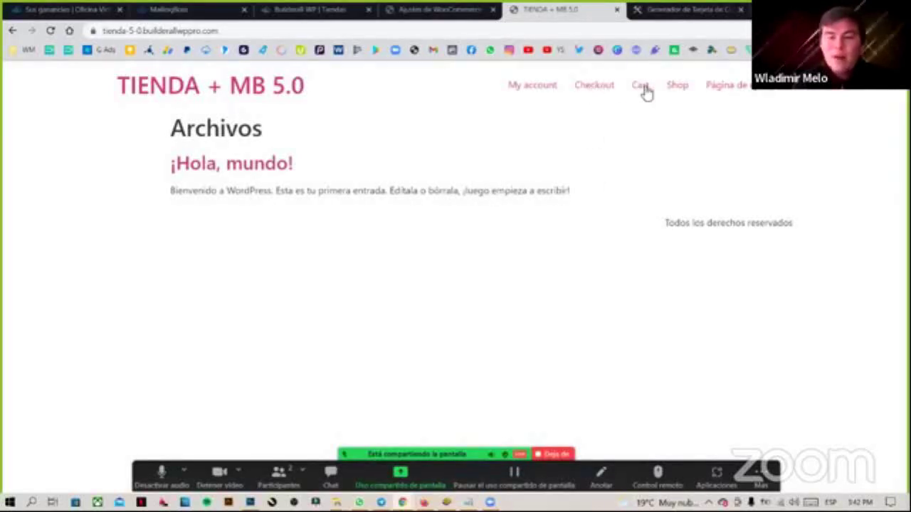
pyautogui.press('F5')
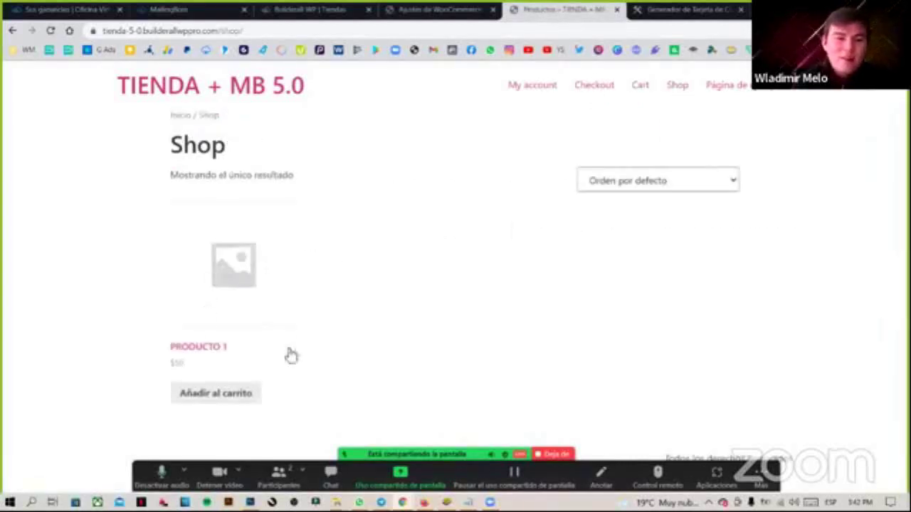
# Step: Add PRODUCTO 1 to the cart, update its quantity to 2 ($100), and proceed to checkout
pyautogui.click(216, 396)
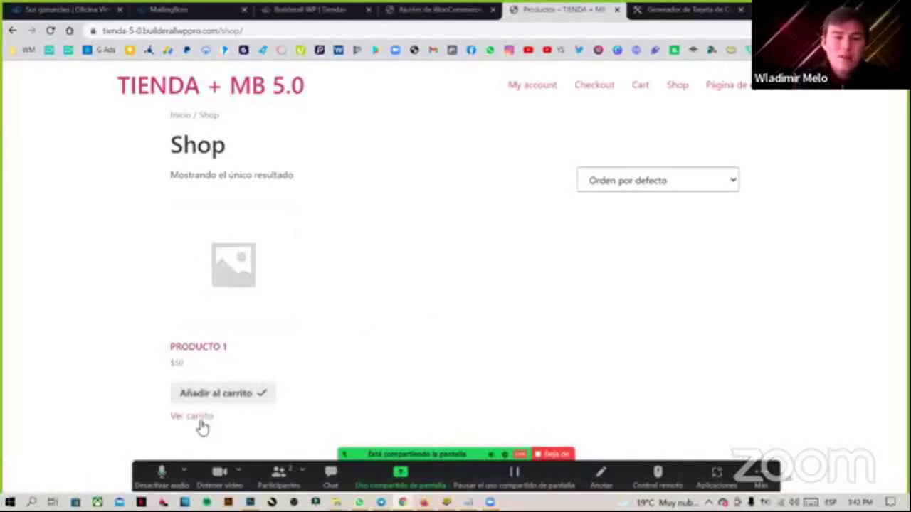
pyautogui.click(207, 418)
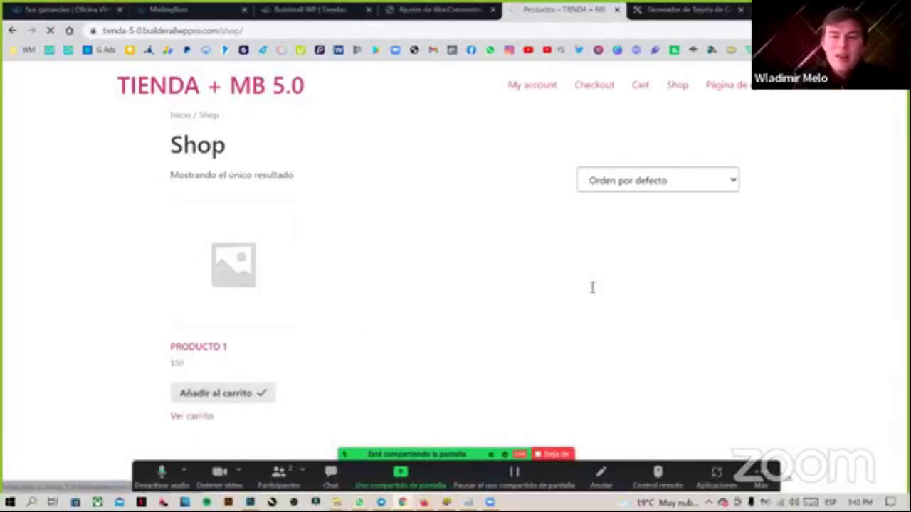
pyautogui.doubleClick(642, 193)
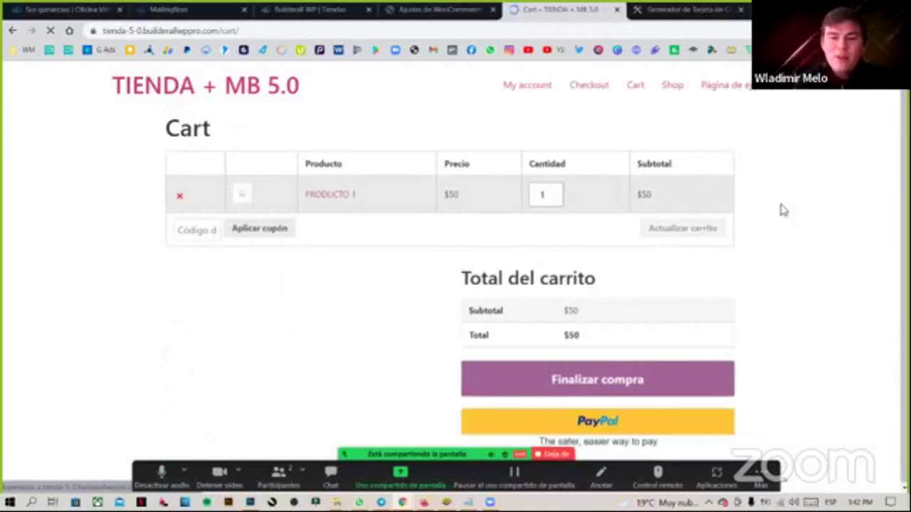
pyautogui.click(554, 191)
pyautogui.click(667, 230)
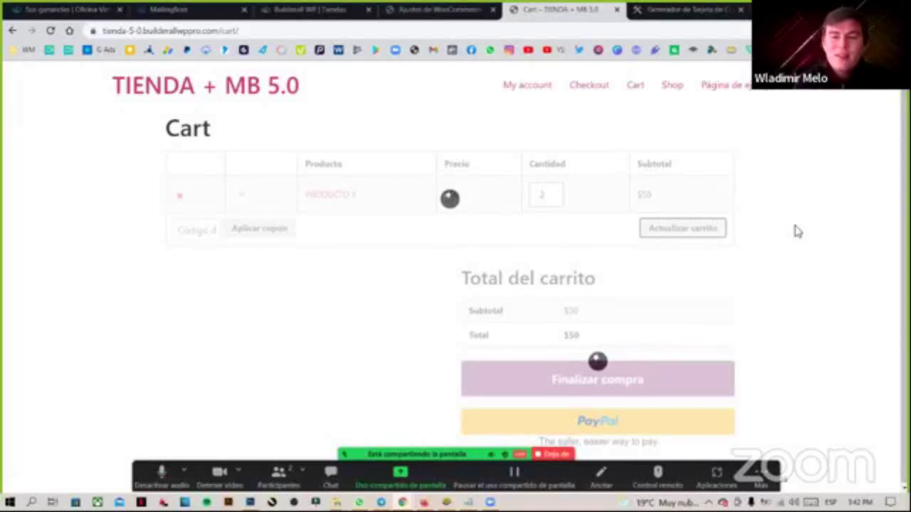
pyautogui.scroll(-1, 639, 375)
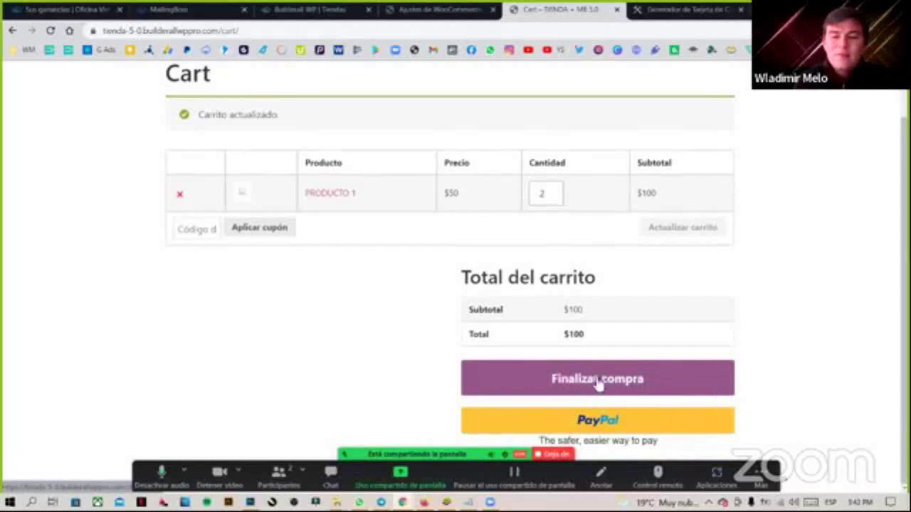
pyautogui.click(630, 378)
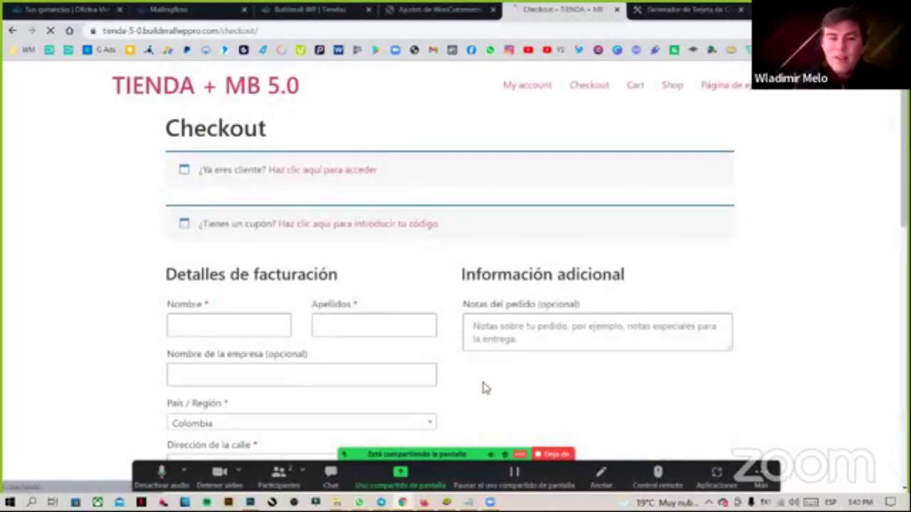
# Step: Autofill the billing details from a saved address and replace the e-mail with a suggested one
pyautogui.scroll(-3, 527, 363)
pyautogui.click(238, 149)
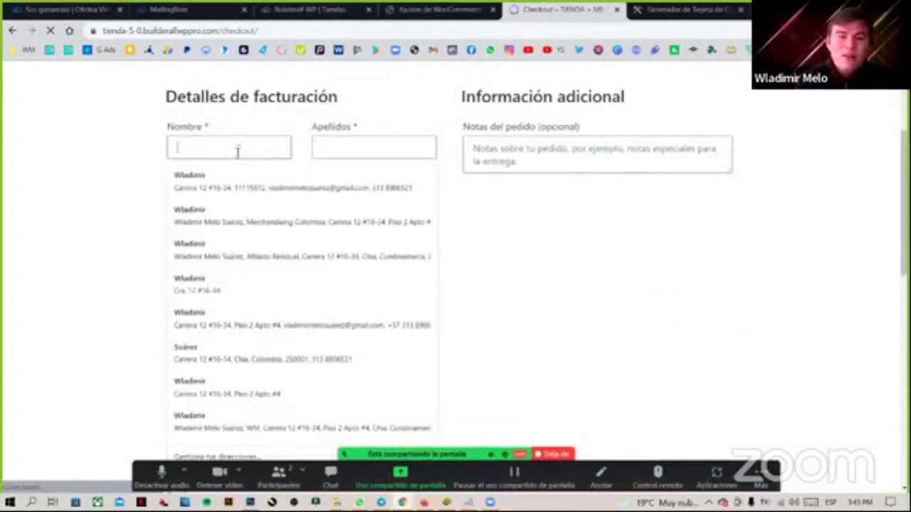
pyautogui.click(291, 218)
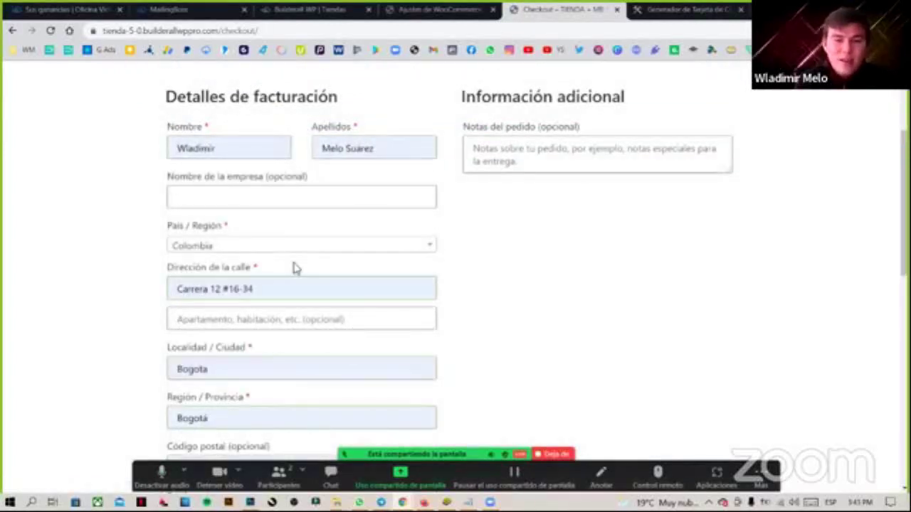
pyautogui.scroll(-3, 252, 256)
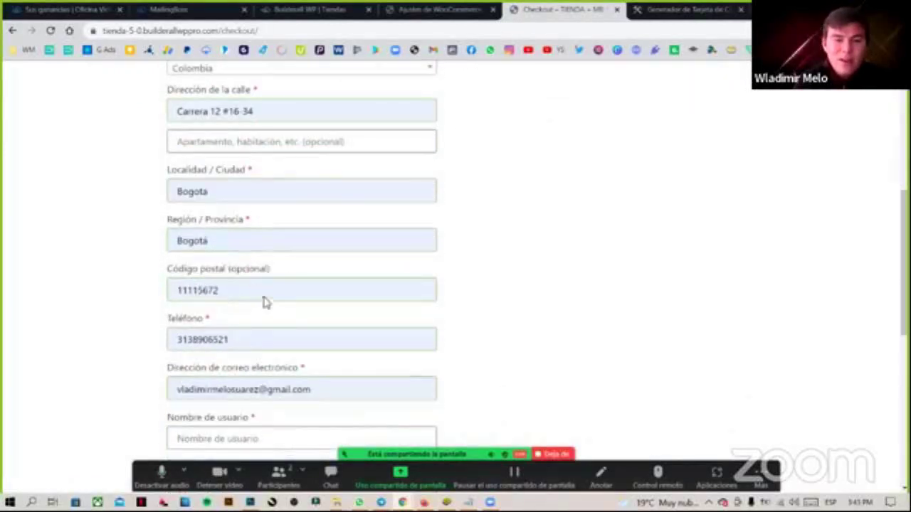
pyautogui.scroll(-2, 263, 302)
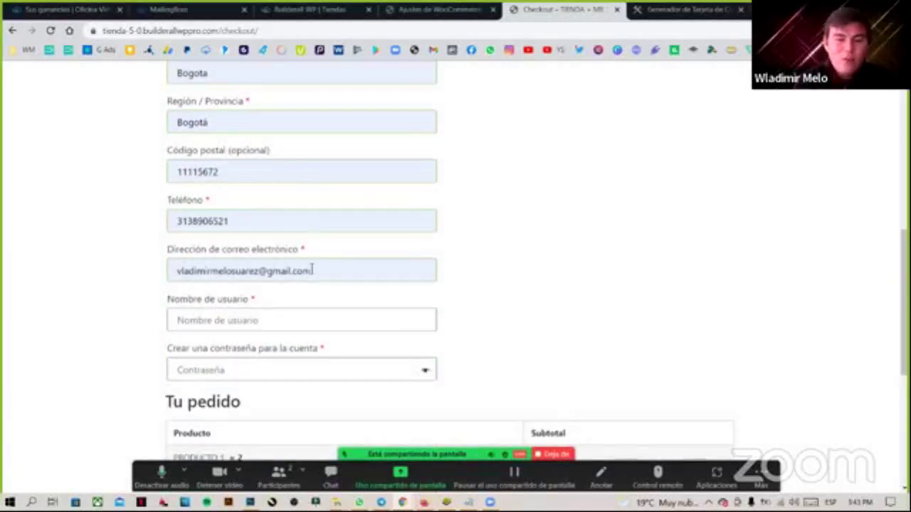
pyautogui.tripleClick(191, 271)
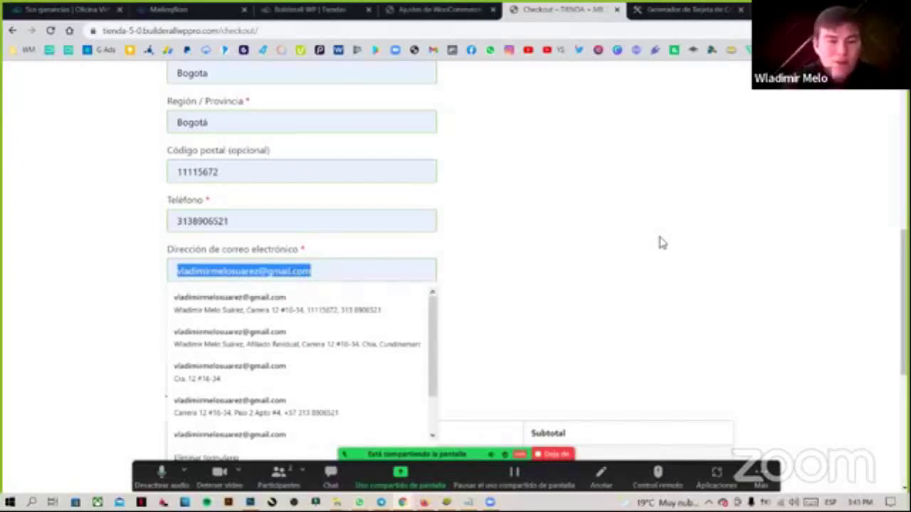
pyautogui.write('hola')
pyautogui.press('Down')
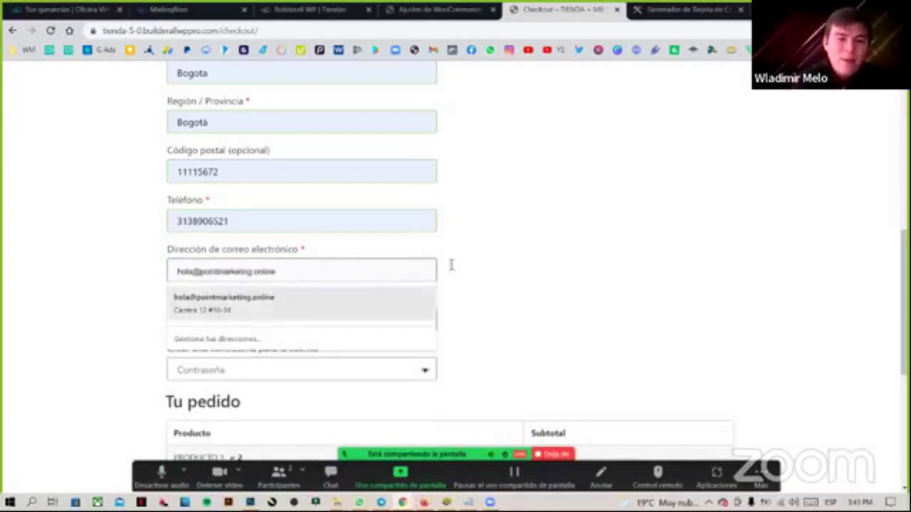
pyautogui.press('Return')
# Step: Enter an account username and a medium-strength account password in the checkout form
pyautogui.click(252, 321)
pyautogui.write('PM92')
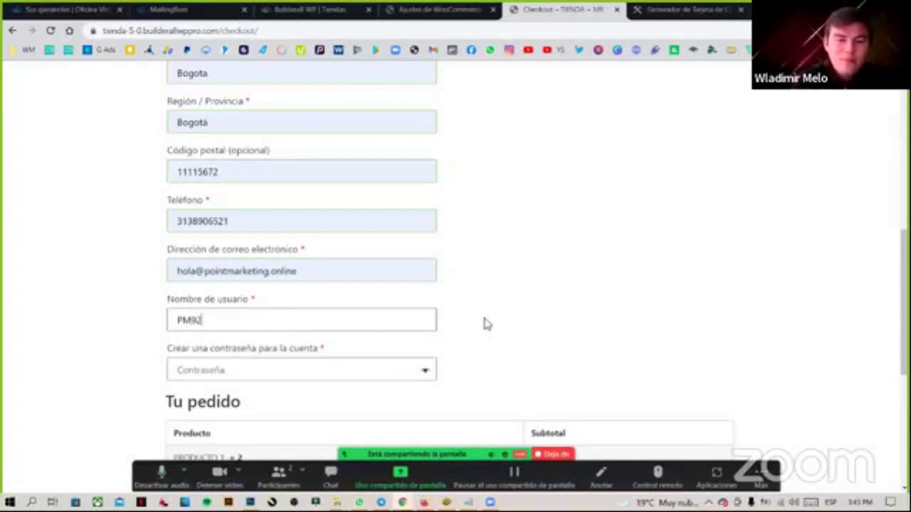
pyautogui.scroll(-1, 339, 318)
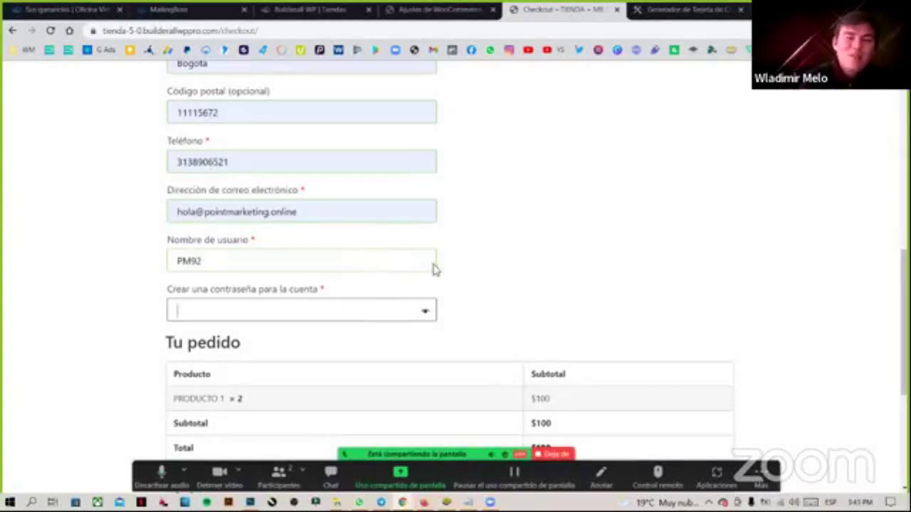
pyautogui.scroll(4, 484, 268)
pyautogui.scroll(1, 507, 269)
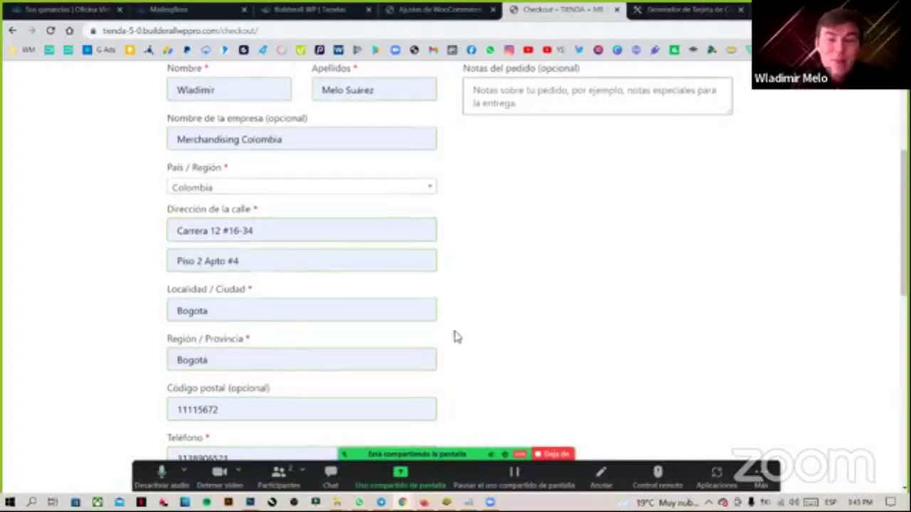
pyautogui.scroll(2, 457, 334)
pyautogui.scroll(-1, 461, 326)
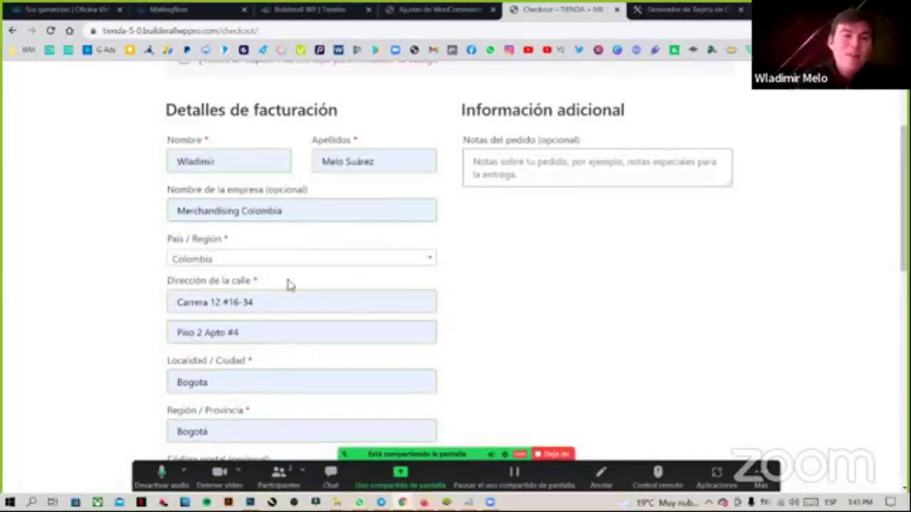
pyautogui.scroll(-5, 314, 210)
pyautogui.click(168, 212)
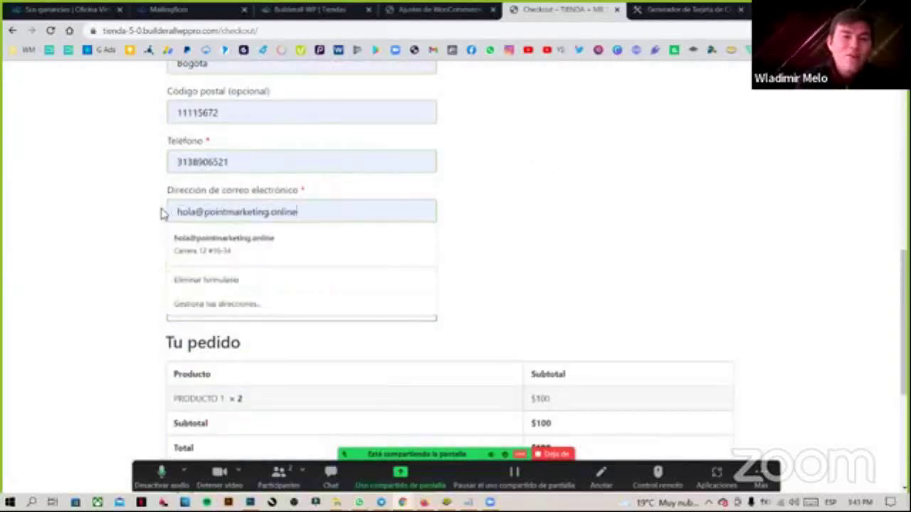
pyautogui.click(245, 258)
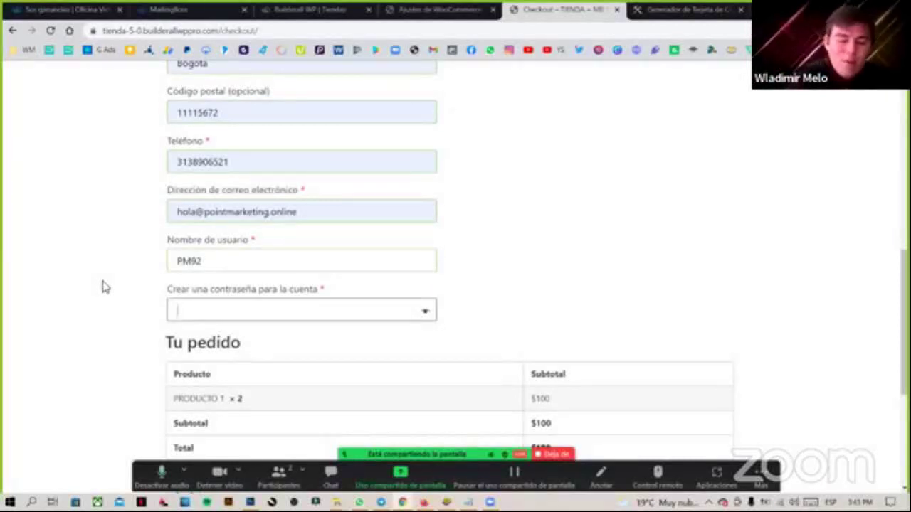
pyautogui.write('*******')
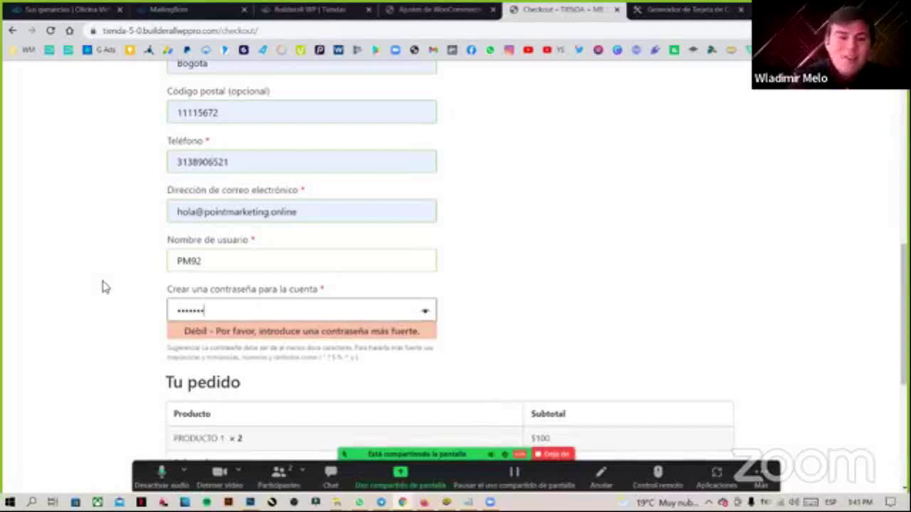
pyautogui.write('**')
pyautogui.scroll(1, 289, 350)
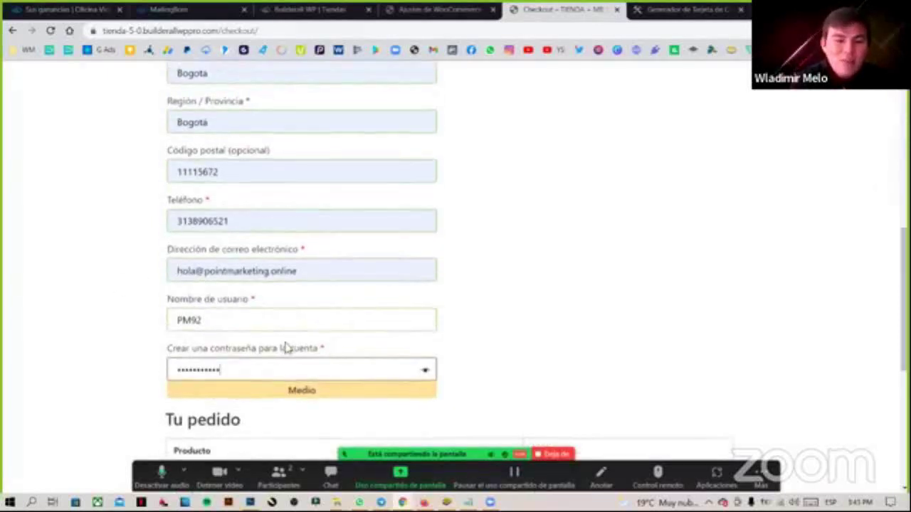